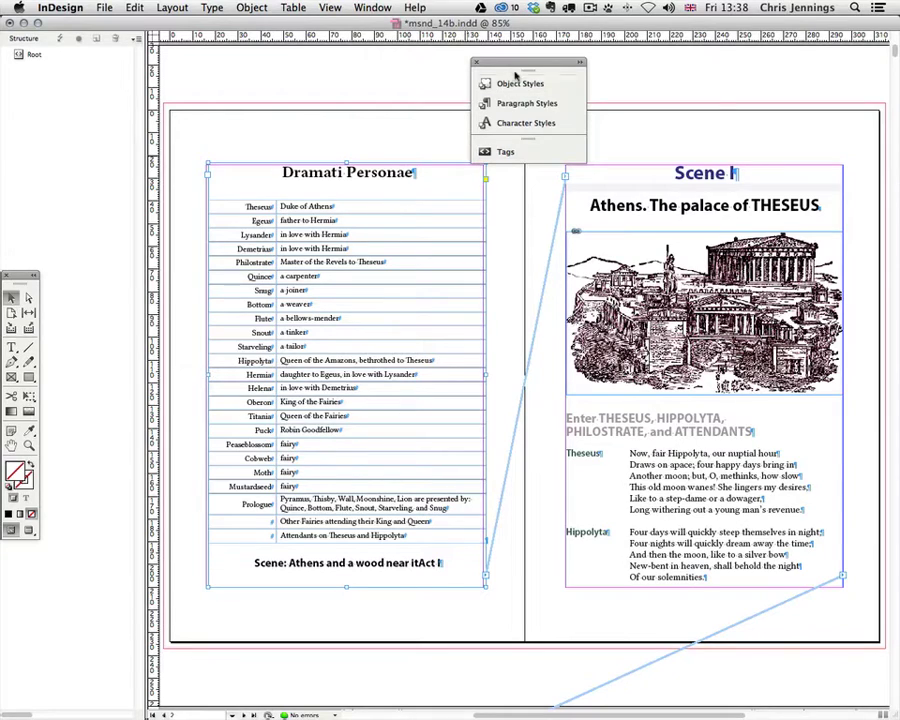
Drag the collapsed Object/Paragraph/Character Styles panel group rightward, away from the page content
{"action": "mouse_move", "coordinate": [498, 65]}
{"action": "left_mouse_down"}
{"action": "mouse_move", "coordinate": [447, 65]}
{"action": "mouse_move", "coordinate": [644, 63]}
{"action": "left_mouse_up"}
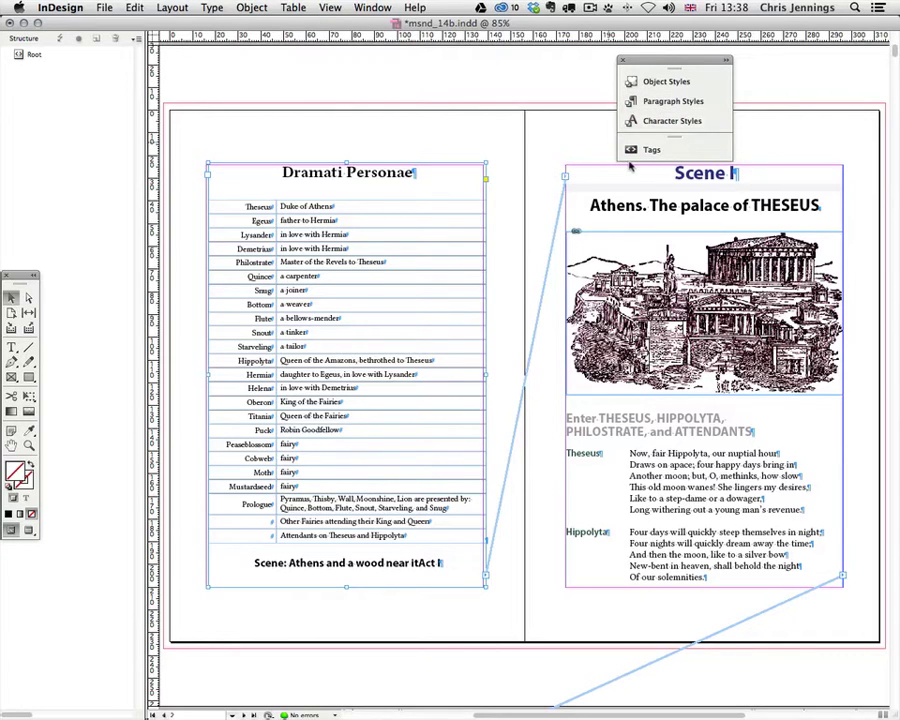
Pull the Tags panel out over the left page and shorten it
{"action": "left_click", "coordinate": [634, 150]}
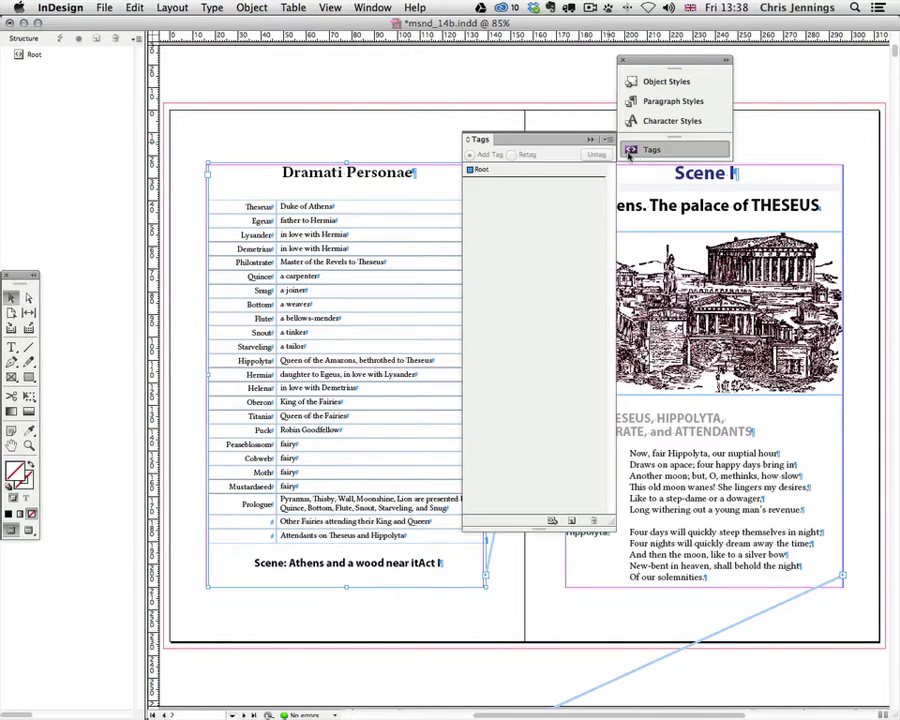
{"action": "left_click_drag", "start_coordinate": [478, 139], "coordinate": [272, 88]}
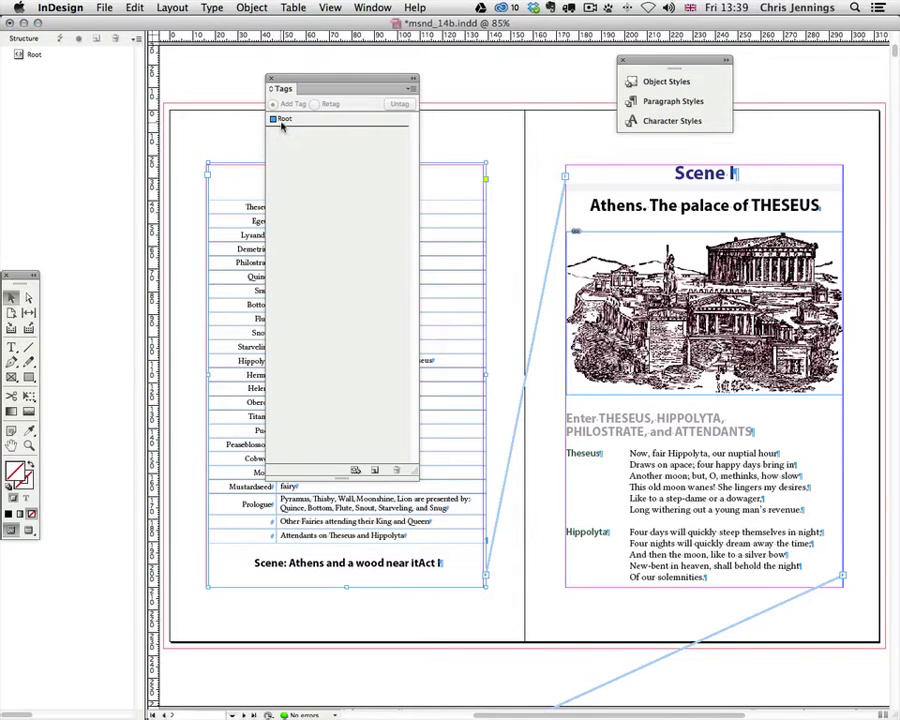
{"action": "left_click_drag", "start_coordinate": [343, 484], "coordinate": [343, 345]}
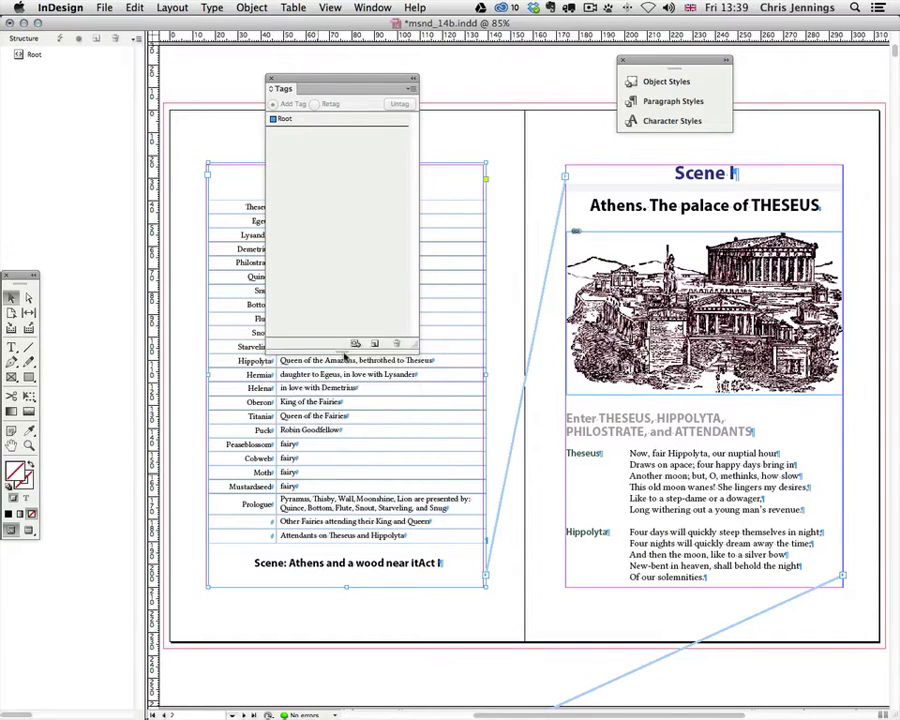
{"action": "left_click_drag", "start_coordinate": [314, 87], "coordinate": [311, 94]}
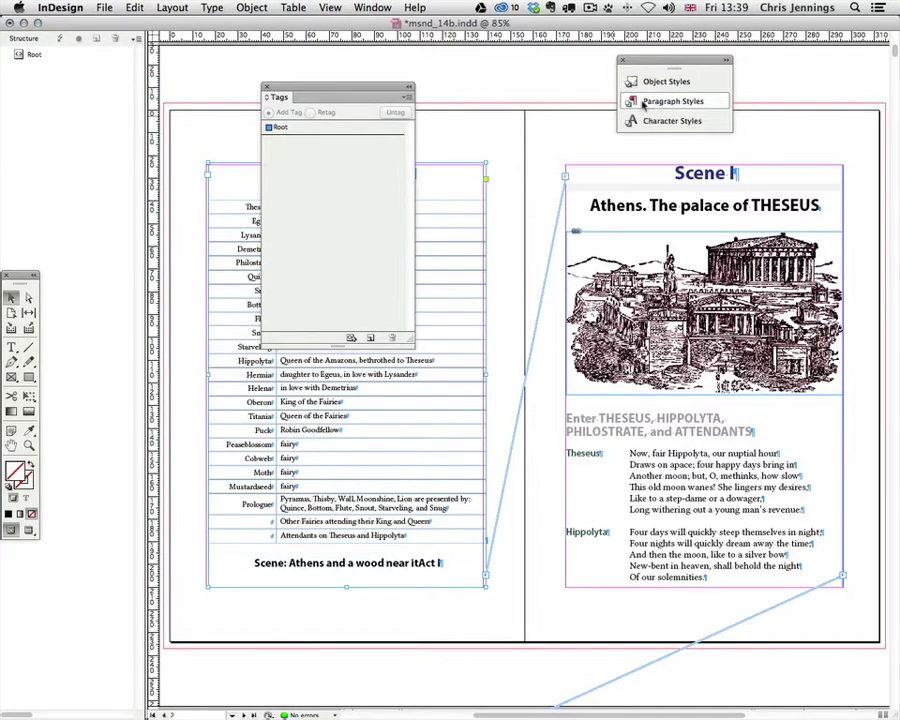
Show the Paragraph Styles list after briefly checking Character Styles
{"action": "left_click", "coordinate": [643, 104]}
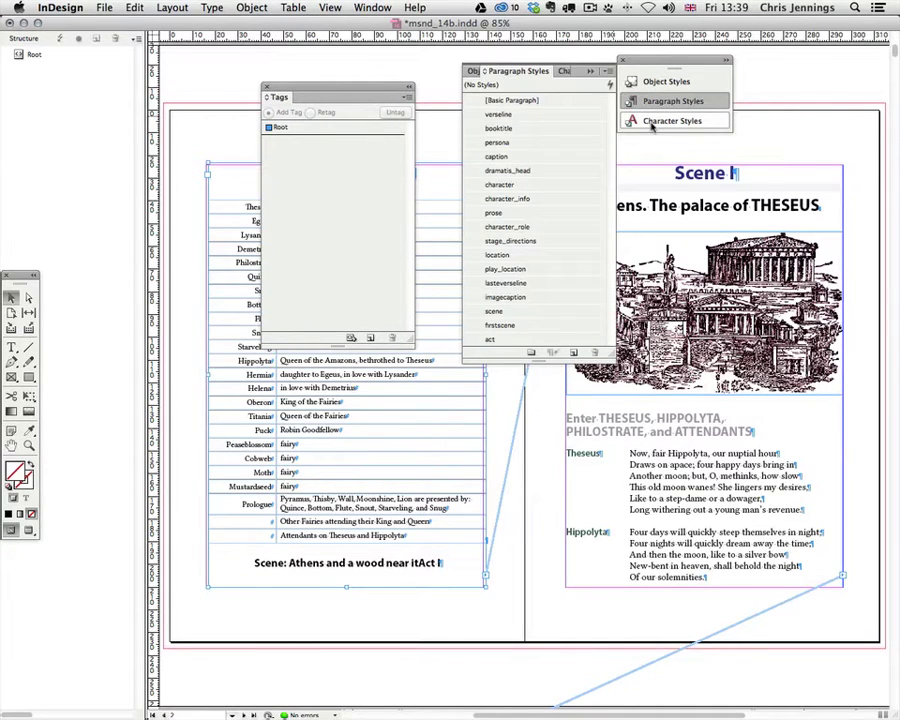
{"action": "left_click", "coordinate": [652, 122]}
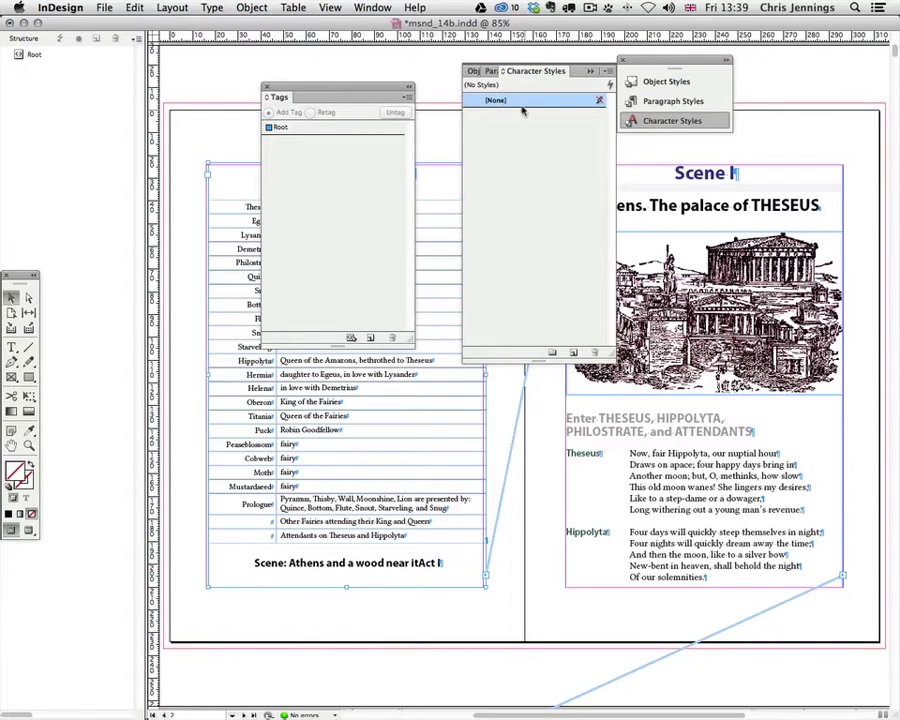
{"action": "left_click", "coordinate": [656, 103]}
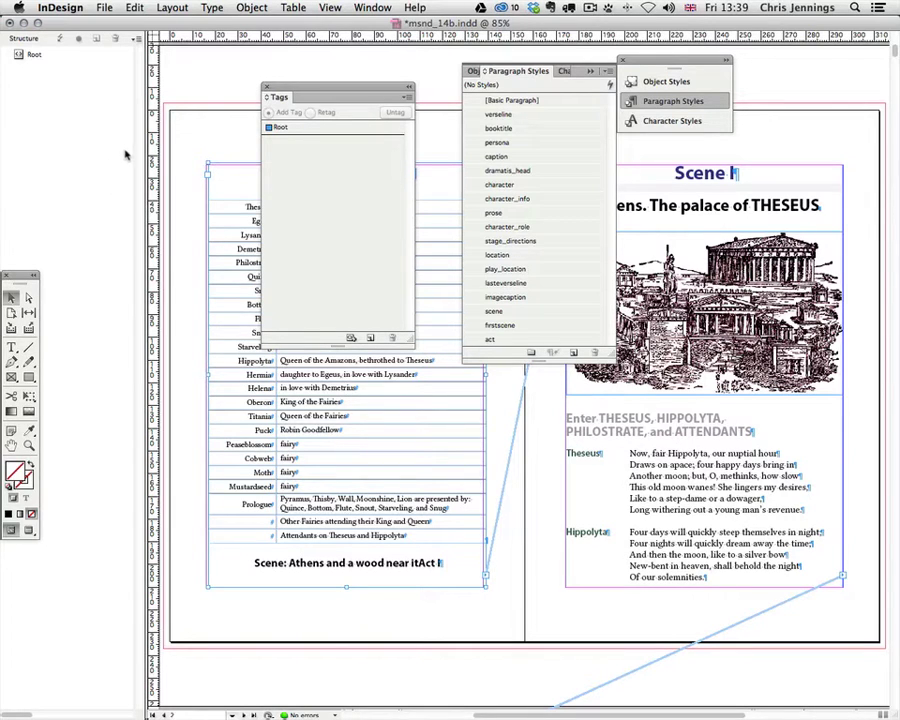
Load shakespeare_play.dtd from the shakespeare_work folder using the Structure menu's Load DTD
{"action": "left_click", "coordinate": [135, 39]}
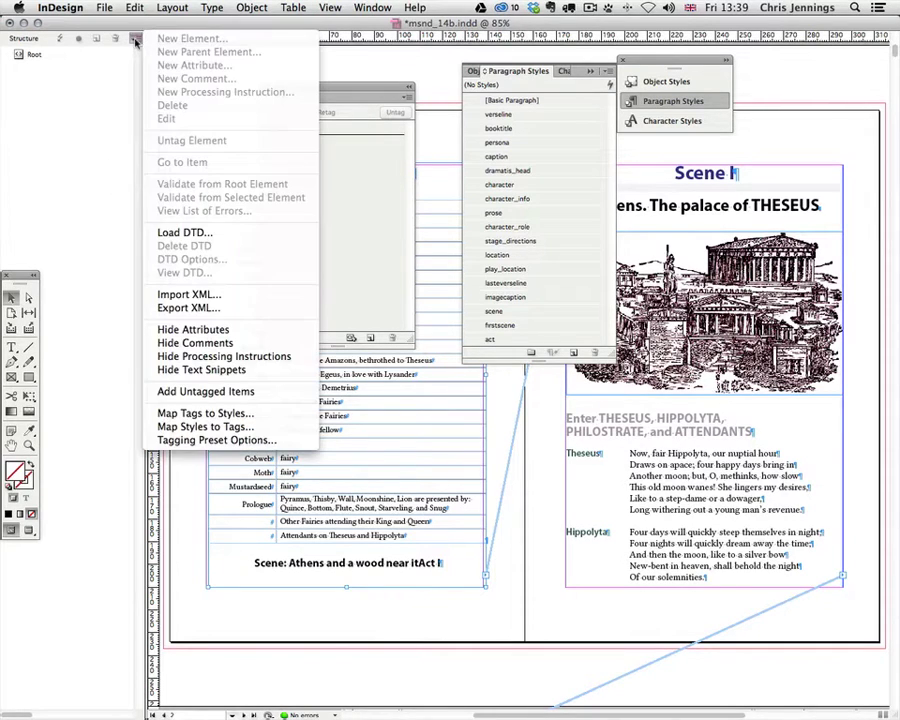
{"action": "left_click", "coordinate": [96, 192]}
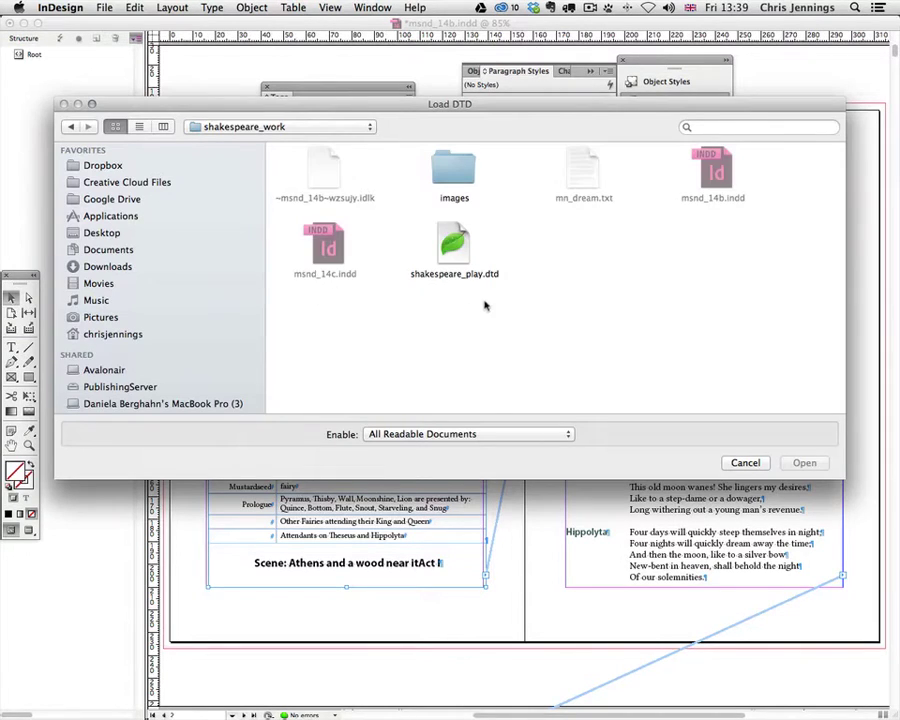
{"action": "left_click", "coordinate": [455, 250]}
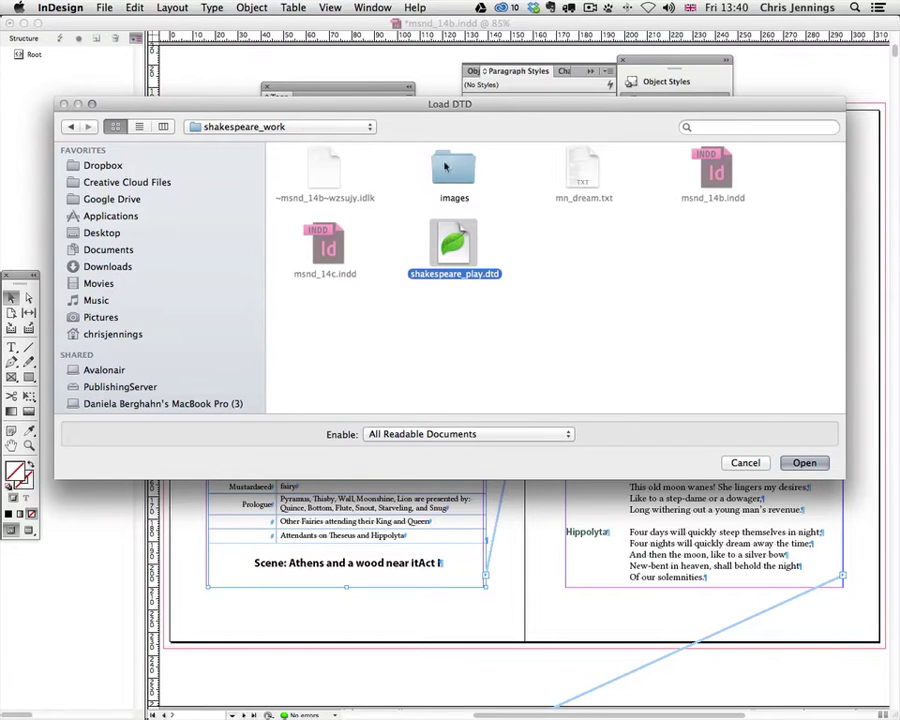
{"action": "left_click", "coordinate": [240, 127]}
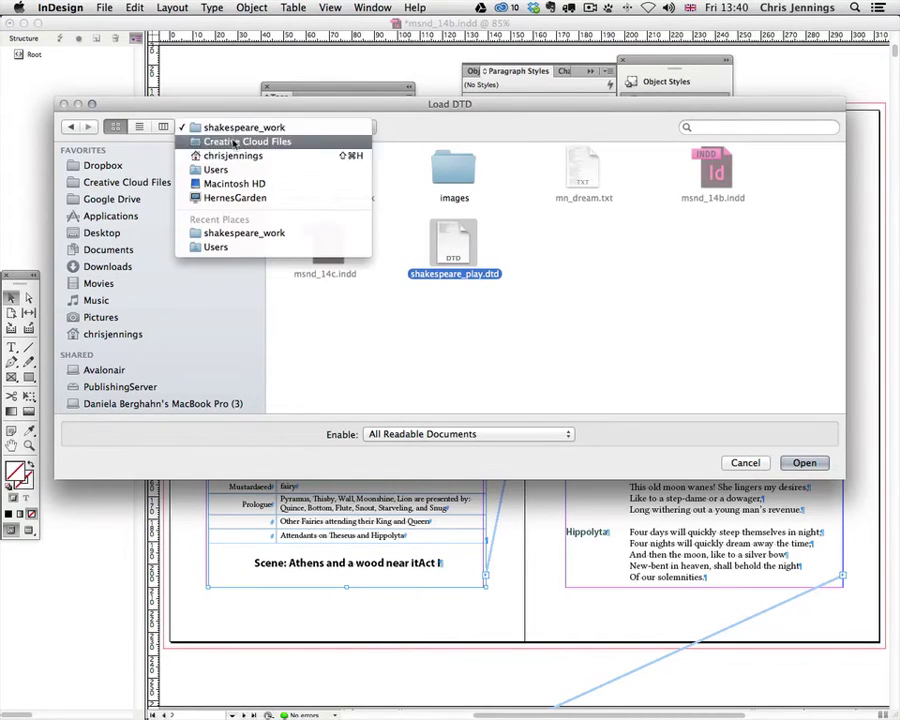
{"action": "left_click", "coordinate": [405, 201]}
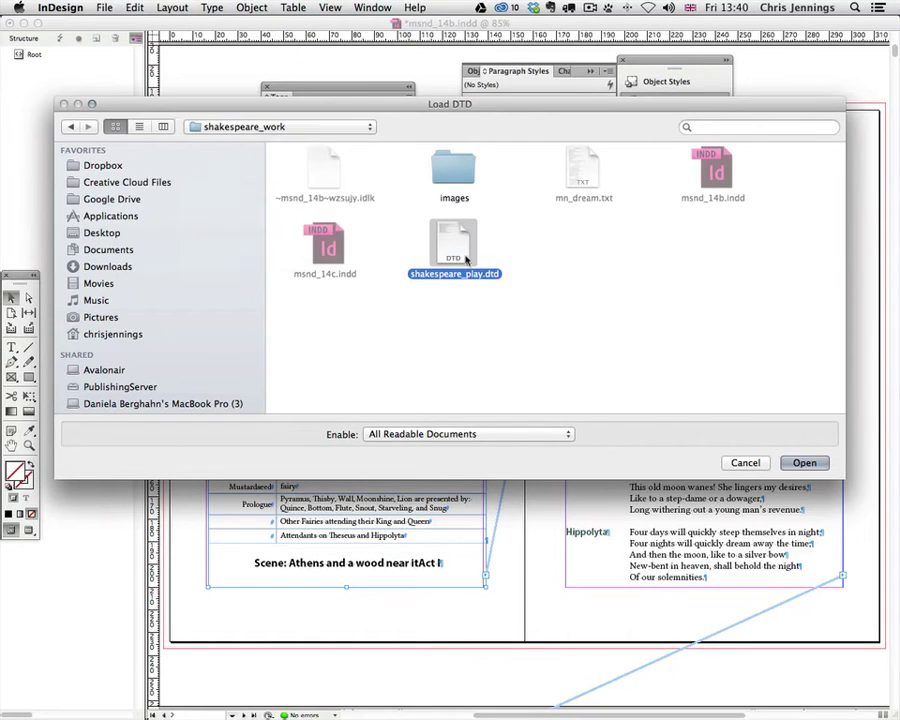
{"action": "left_click", "coordinate": [800, 462]}
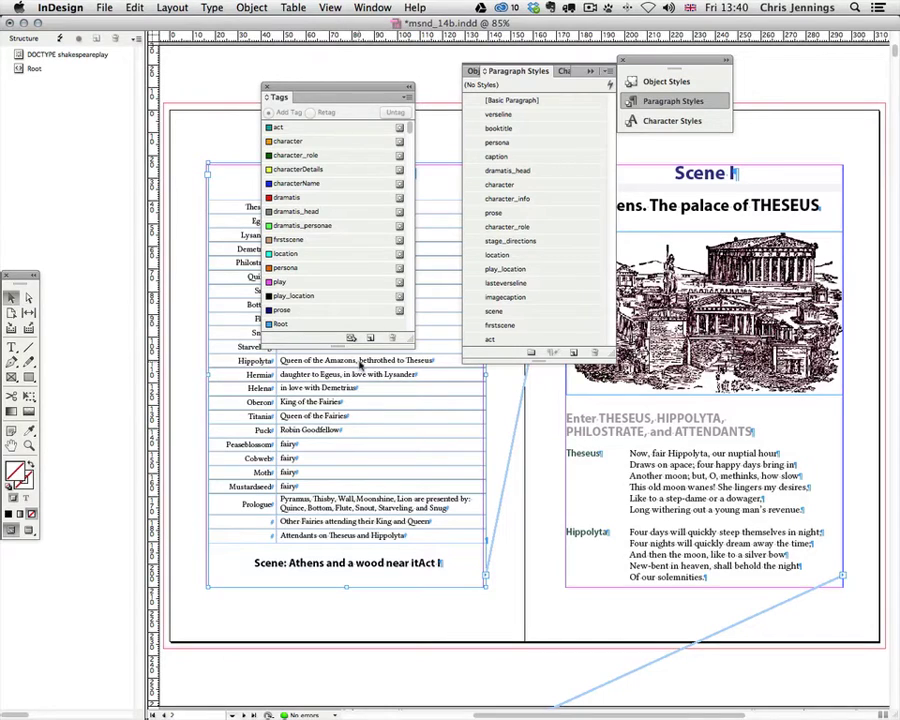
Lengthen the Tags panel, then view and enlarge the shakespeareplay DTD's element rules
{"action": "left_click_drag", "start_coordinate": [345, 376], "coordinate": [340, 432]}
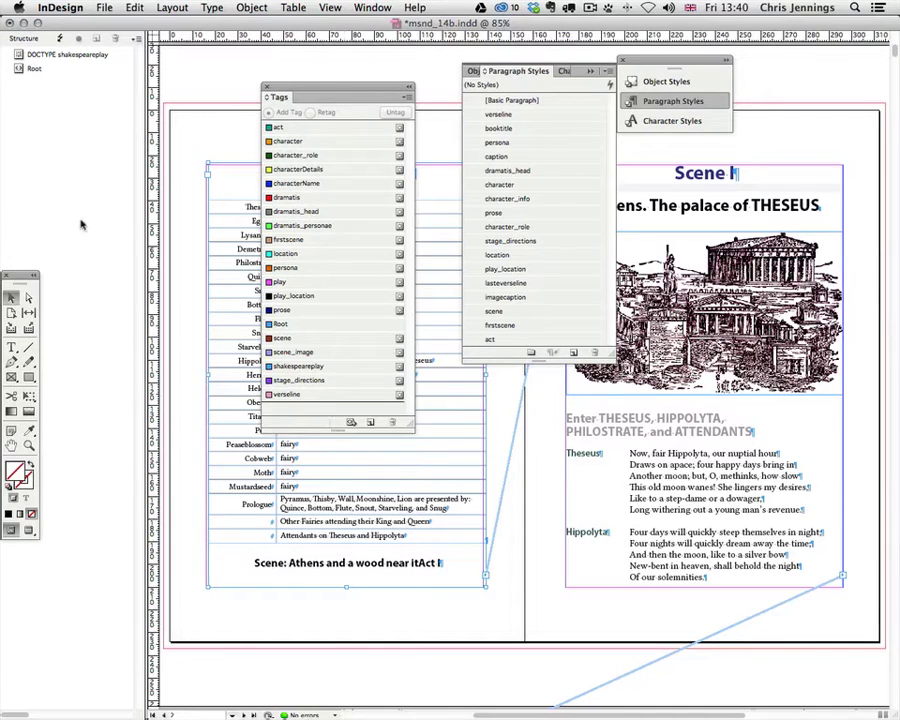
{"action": "double_click", "coordinate": [20, 55]}
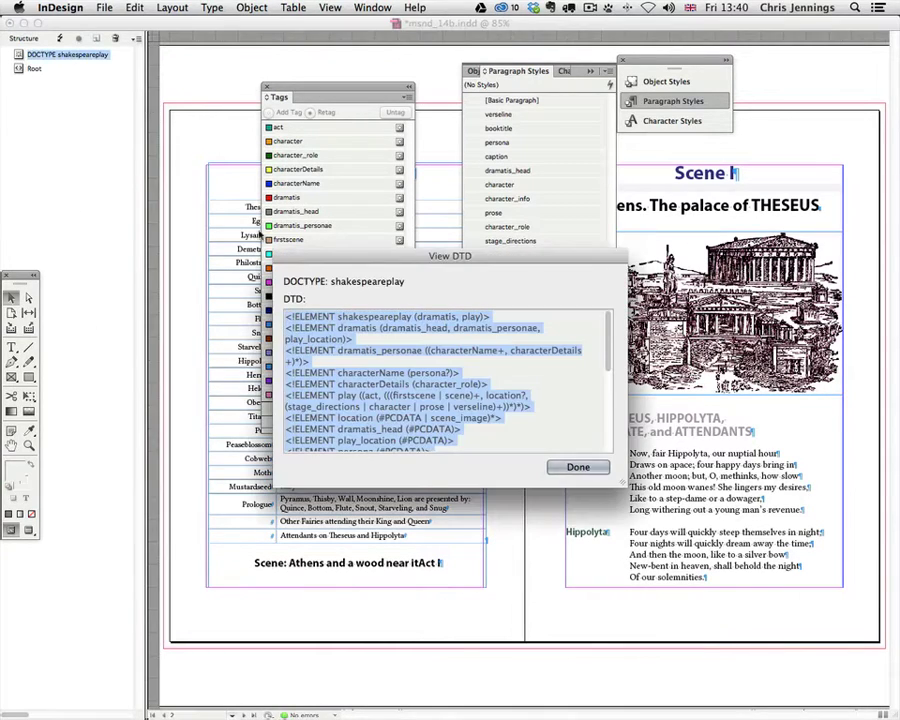
{"action": "left_click_drag", "start_coordinate": [366, 262], "coordinate": [353, 236]}
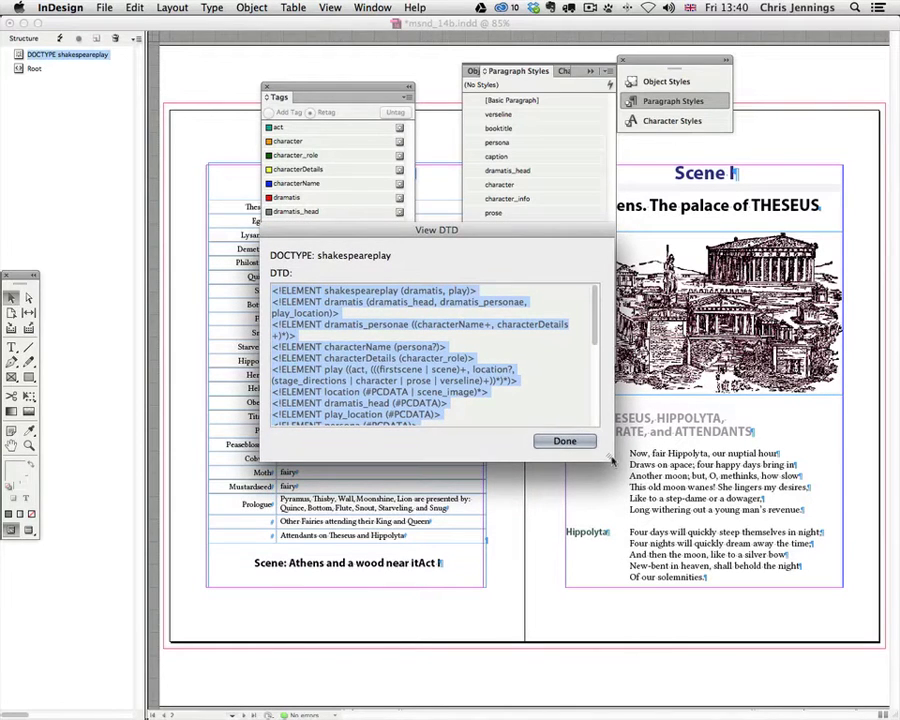
{"action": "left_click_drag", "start_coordinate": [609, 456], "coordinate": [760, 565]}
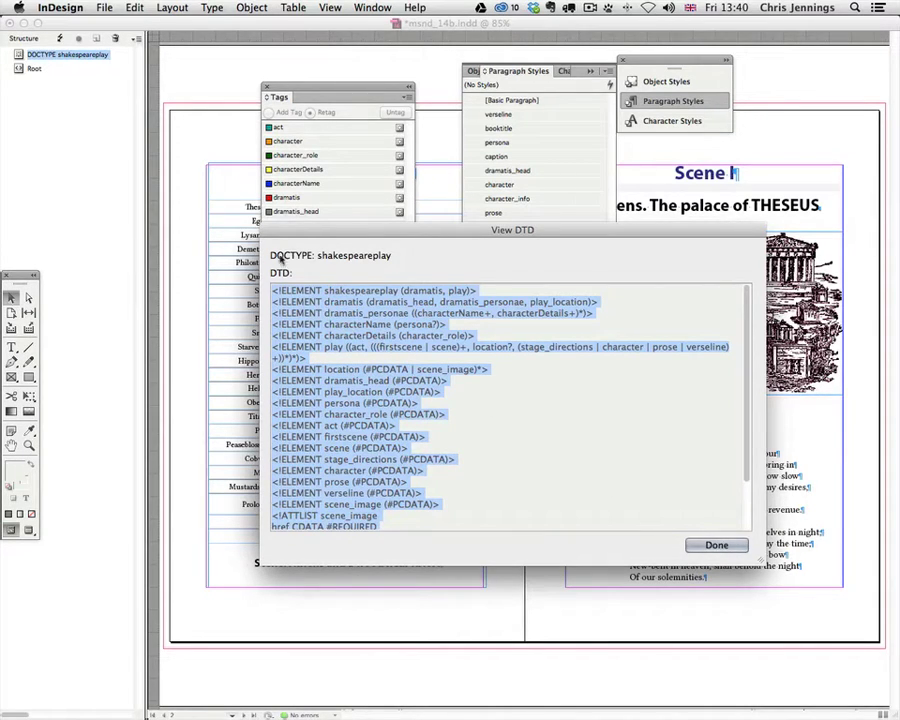
{"action": "left_click", "coordinate": [716, 545]}
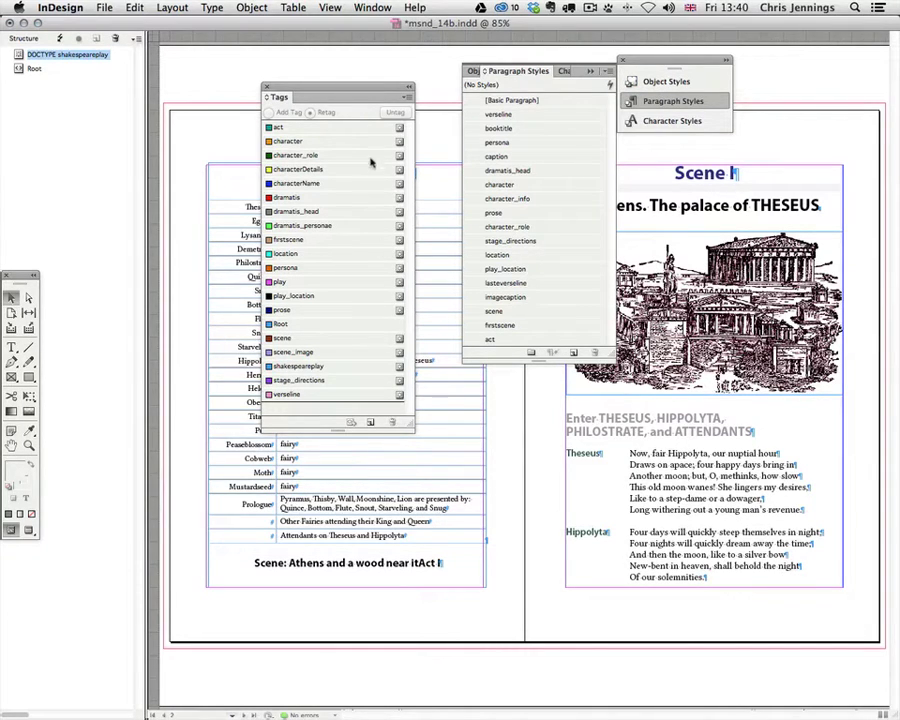
Open Map Styles to Tags from the Tags panel menu, showing all styles unmapped
{"action": "left_click_drag", "start_coordinate": [349, 92], "coordinate": [368, 64]}
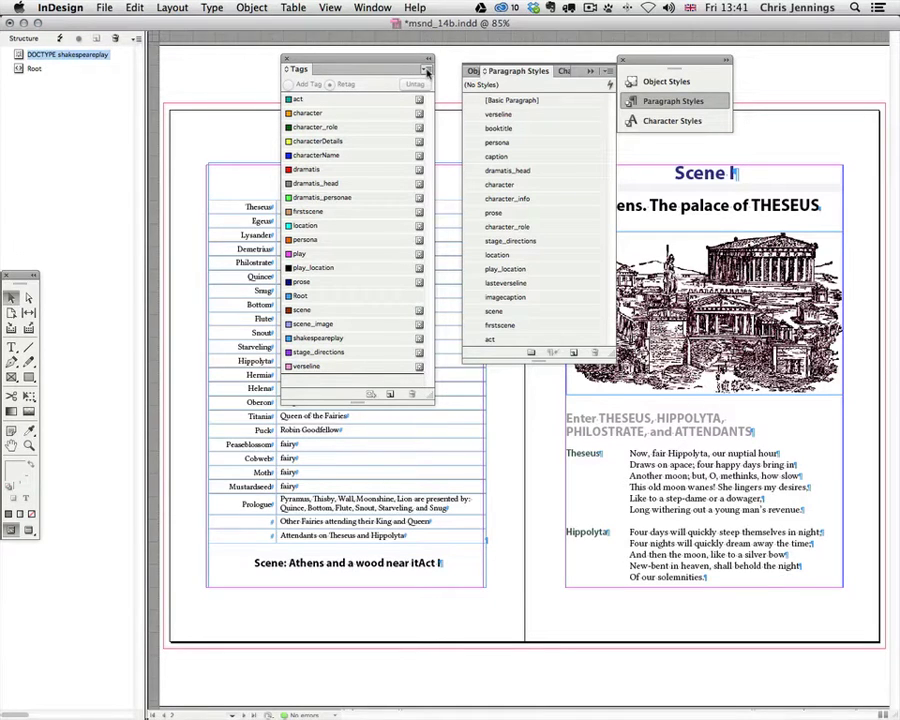
{"action": "left_click", "coordinate": [427, 72]}
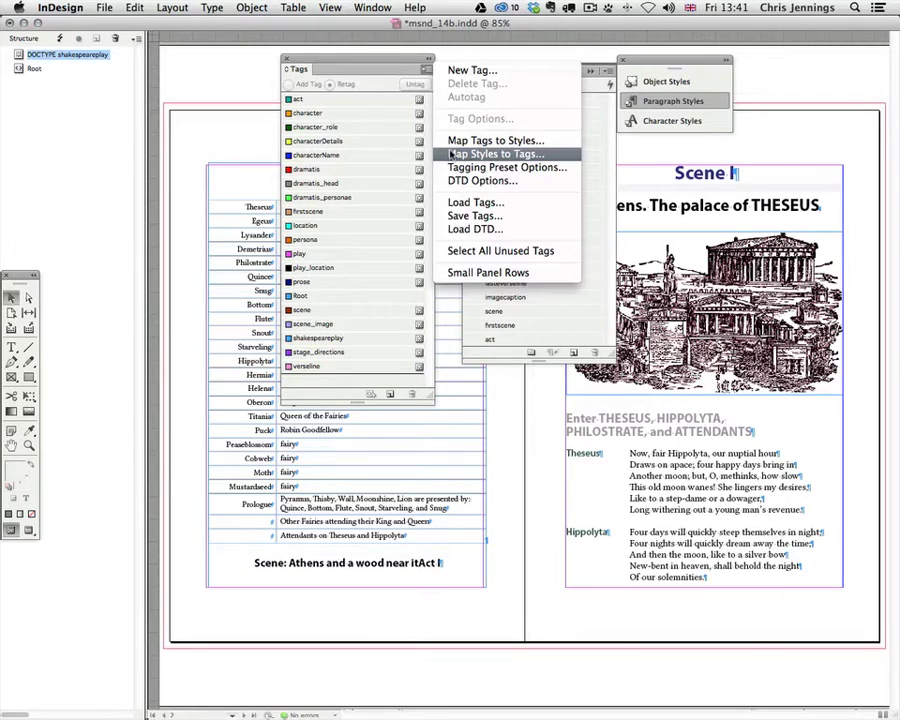
{"action": "left_click", "coordinate": [452, 154]}
{"action": "left_click_drag", "start_coordinate": [385, 257], "coordinate": [304, 195]}
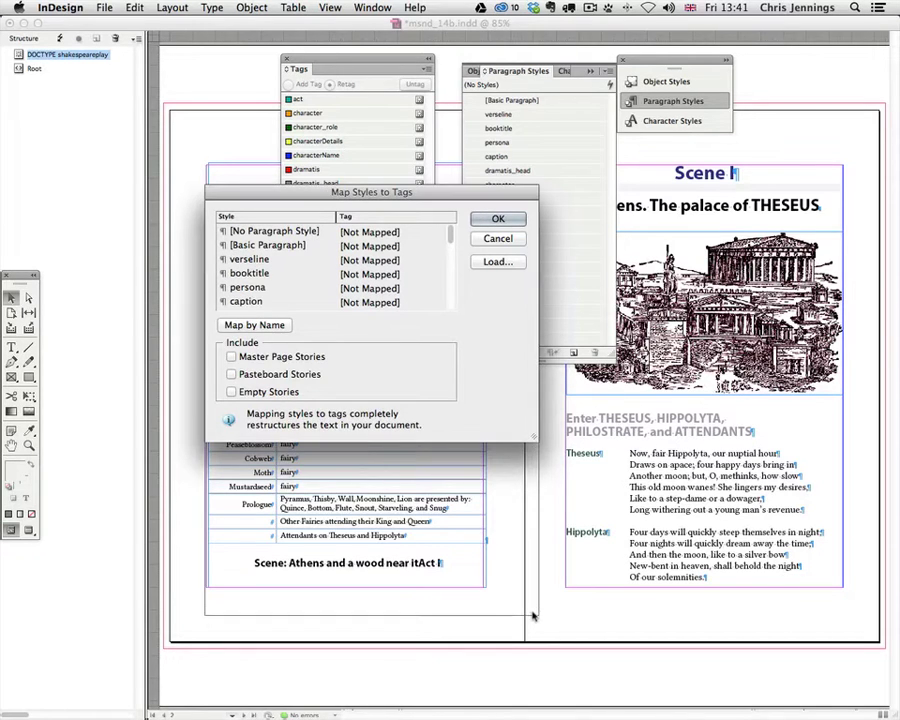
Enlarge the Map Styles to Tags dialog and use Map by Name to pair same-named styles
{"action": "left_click_drag", "start_coordinate": [533, 437], "coordinate": [533, 617]}
{"action": "left_click_drag", "start_coordinate": [282, 194], "coordinate": [264, 55]}
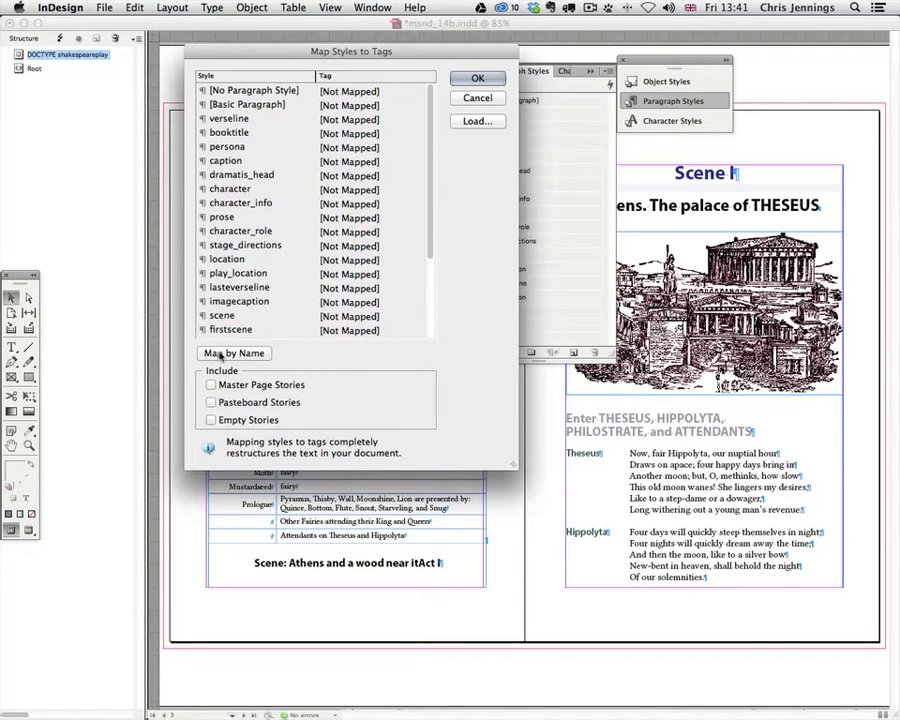
{"action": "left_click", "coordinate": [221, 355]}
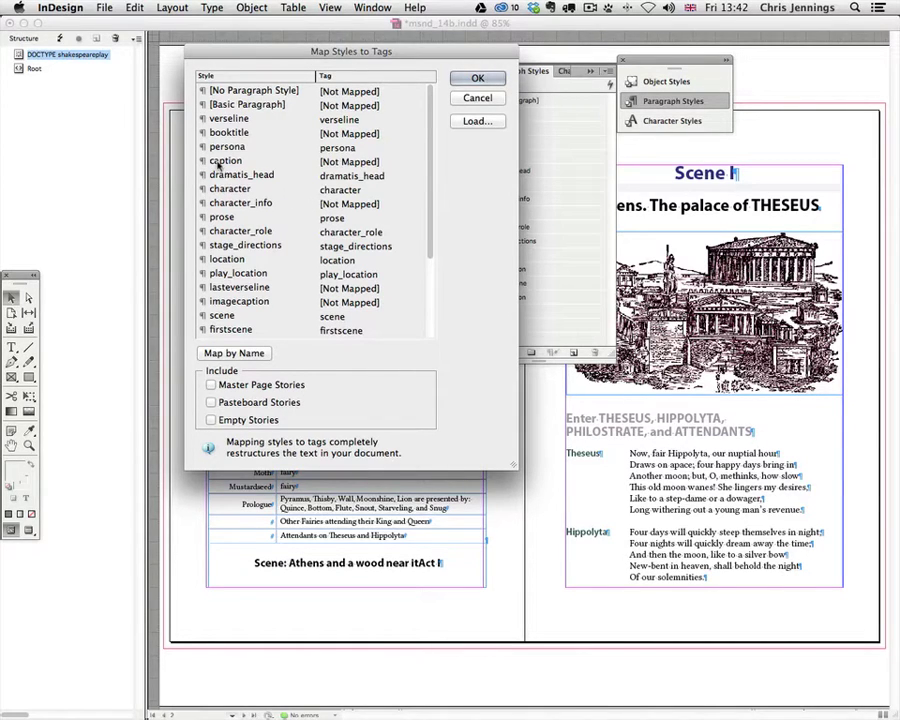
Map the caption paragraph style to the prose tag and review the remaining mappings
{"action": "left_click", "coordinate": [220, 163]}
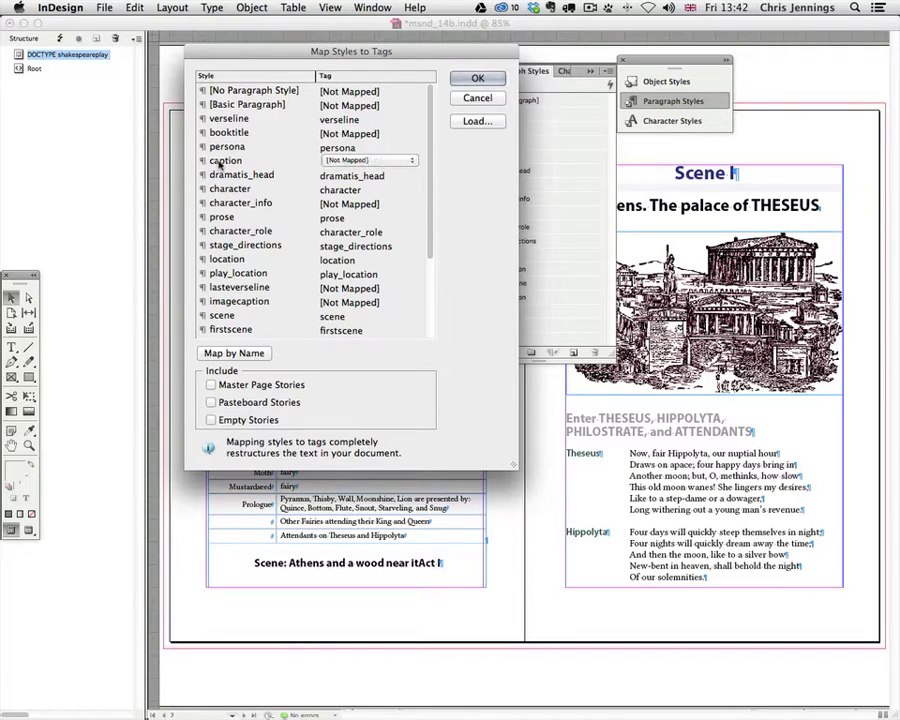
{"action": "left_click", "coordinate": [395, 161]}
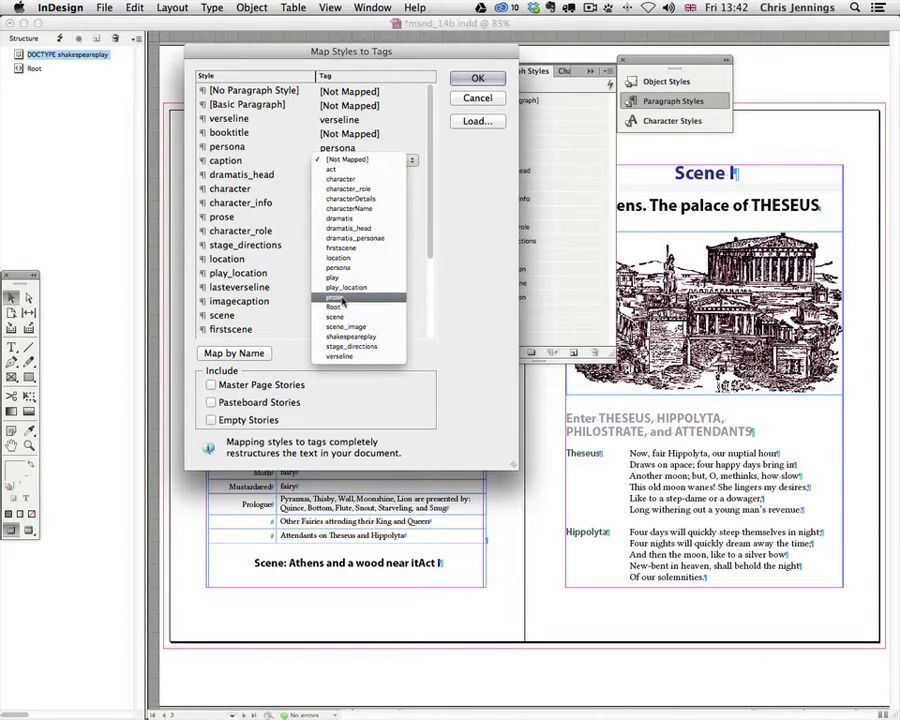
{"action": "left_click", "coordinate": [333, 299]}
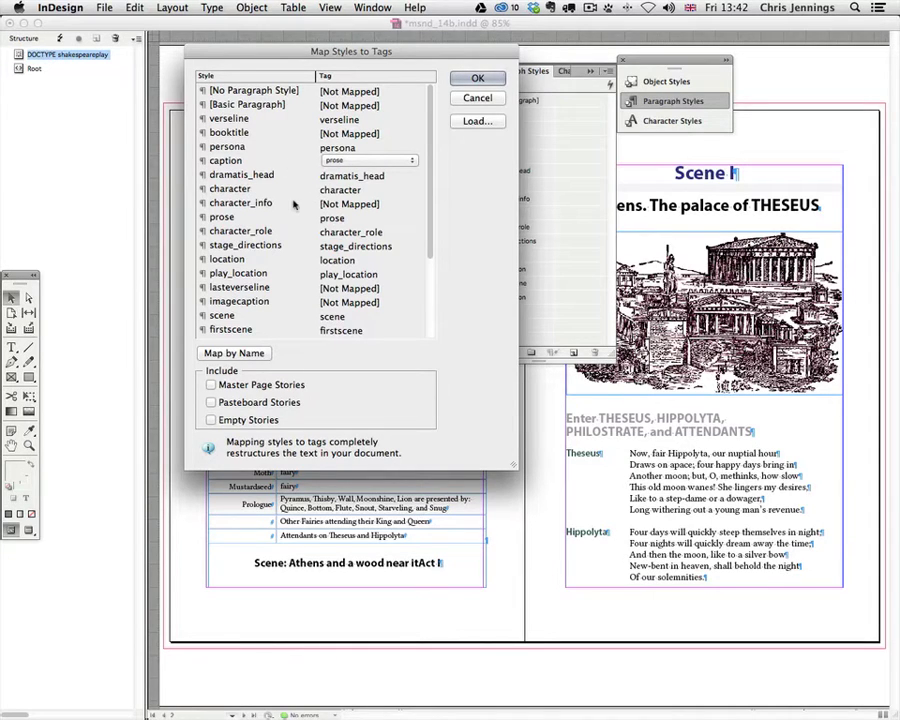
{"action": "scroll", "coordinate": [293, 205], "scroll_direction": "down", "scroll_amount": 4}
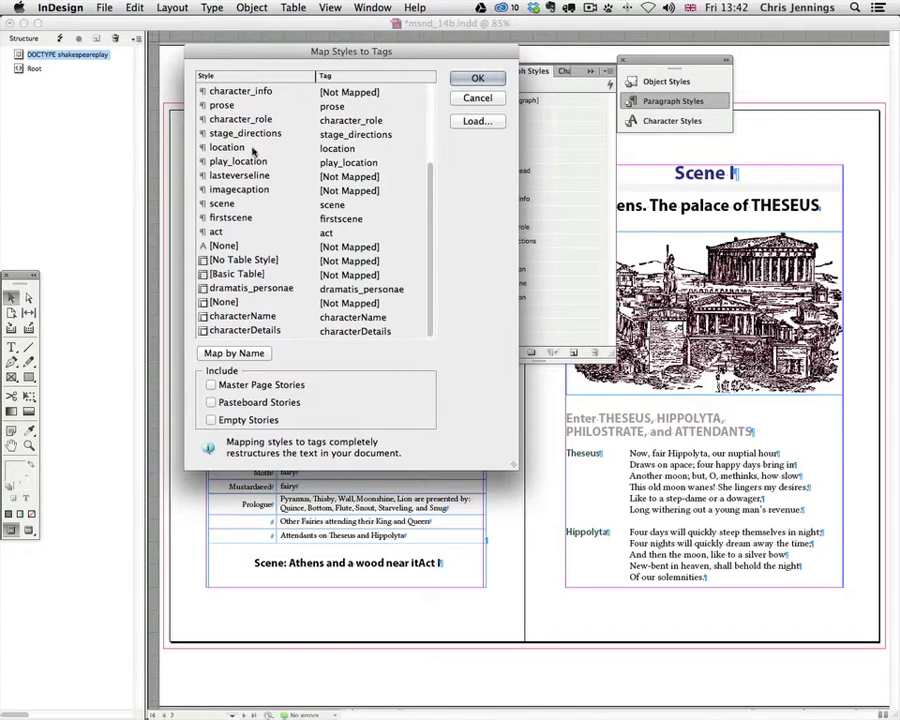
{"action": "scroll", "coordinate": [253, 150], "scroll_direction": "up", "scroll_amount": 4}
{"action": "scroll", "coordinate": [244, 178], "scroll_direction": "down", "scroll_amount": 4}
{"action": "scroll", "coordinate": [264, 259], "scroll_direction": "up", "scroll_amount": 5}
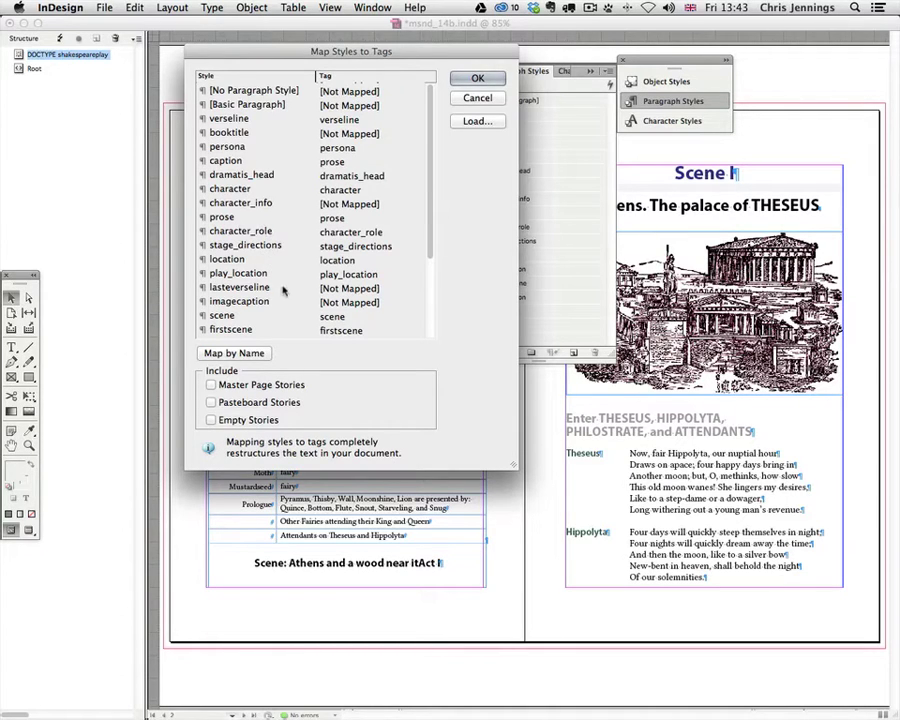
Apply the style mapping and expand Root and Story in the Structure pane
{"action": "left_click", "coordinate": [478, 79]}
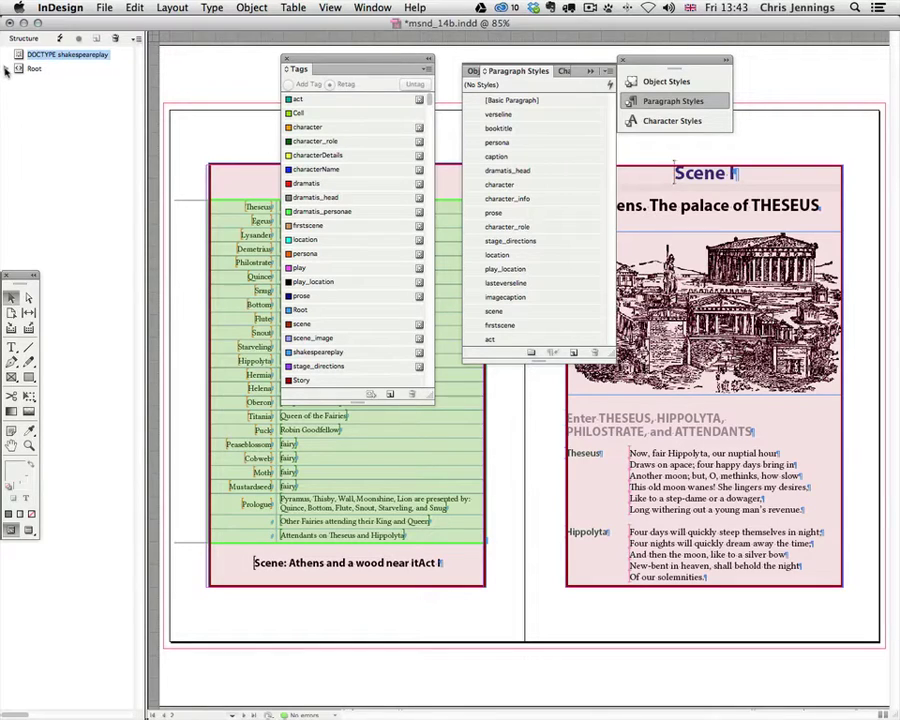
{"action": "left_click", "coordinate": [7, 68]}
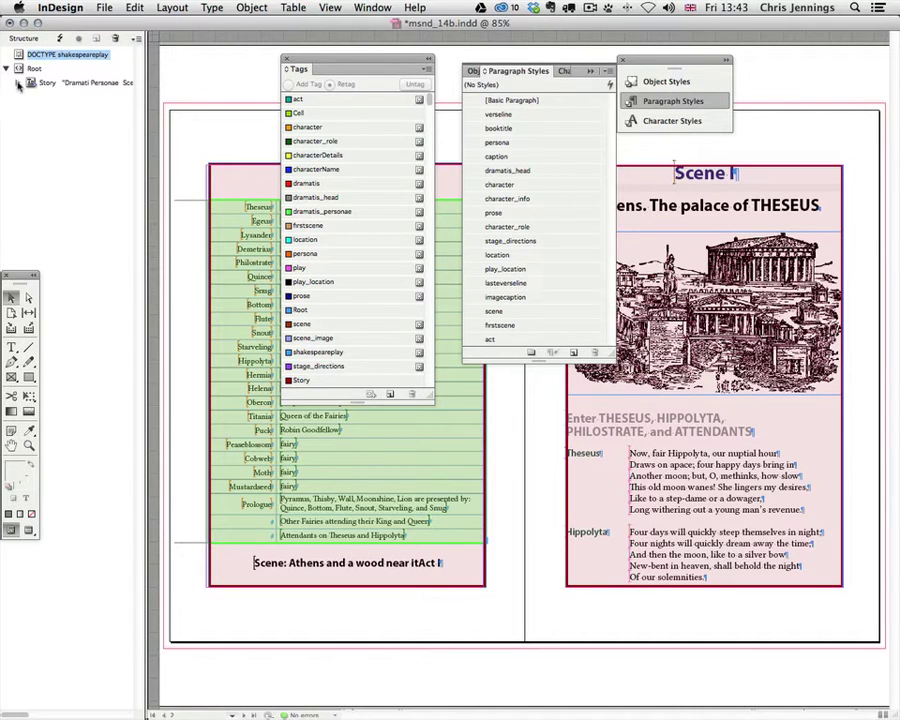
{"action": "left_click", "coordinate": [19, 83]}
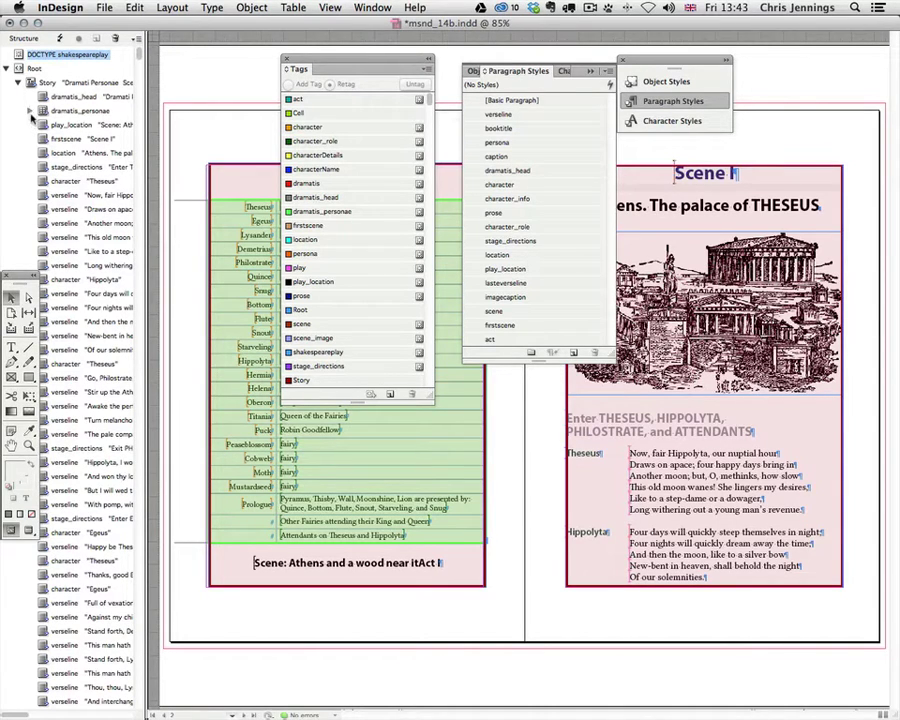
Inspect the dramatis_personae and characterName elements in a widened structure pane, then collapse them
{"action": "left_click", "coordinate": [31, 111]}
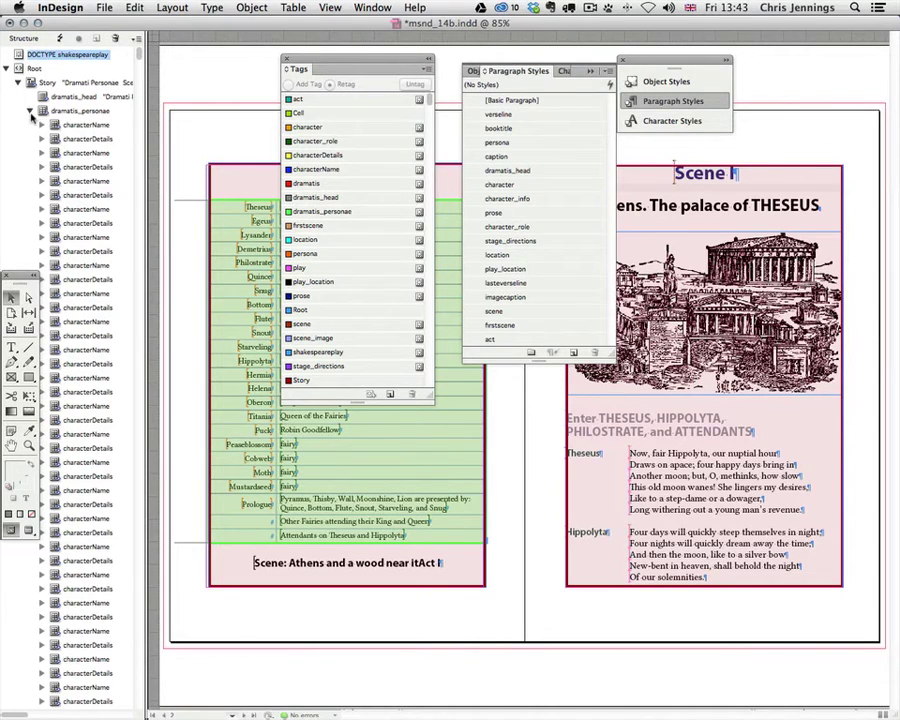
{"action": "left_click", "coordinate": [31, 111]}
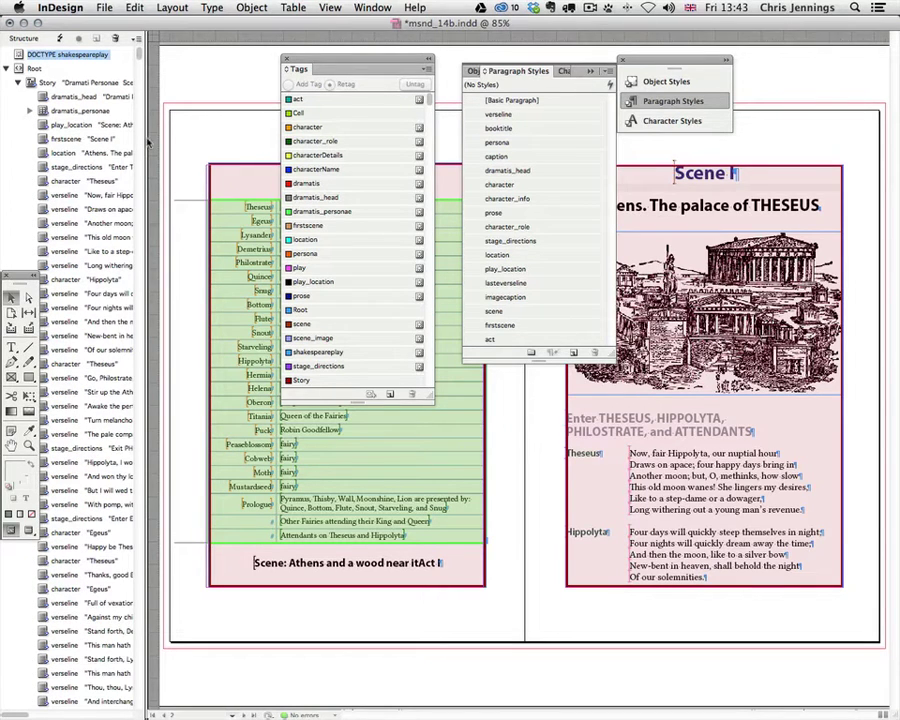
{"action": "left_click_drag", "start_coordinate": [148, 140], "coordinate": [222, 140]}
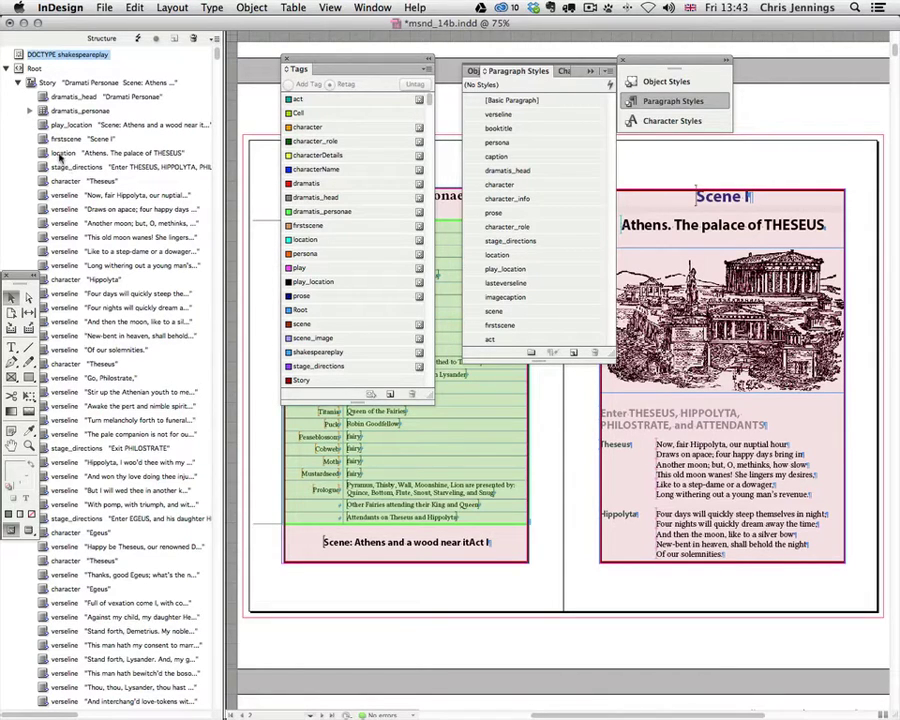
{"action": "left_click", "coordinate": [30, 111]}
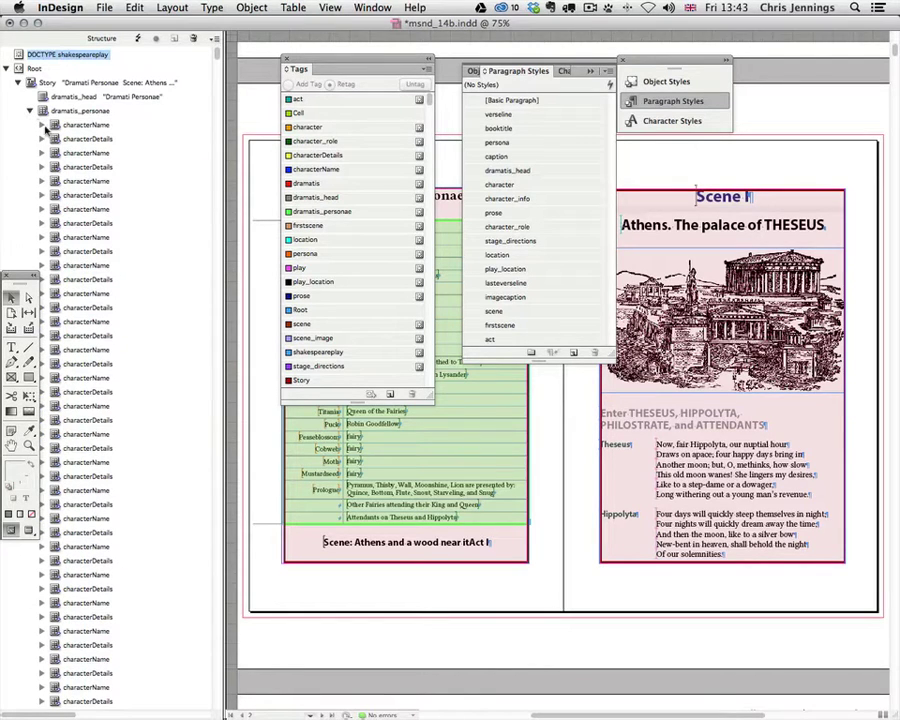
{"action": "left_click", "coordinate": [42, 125]}
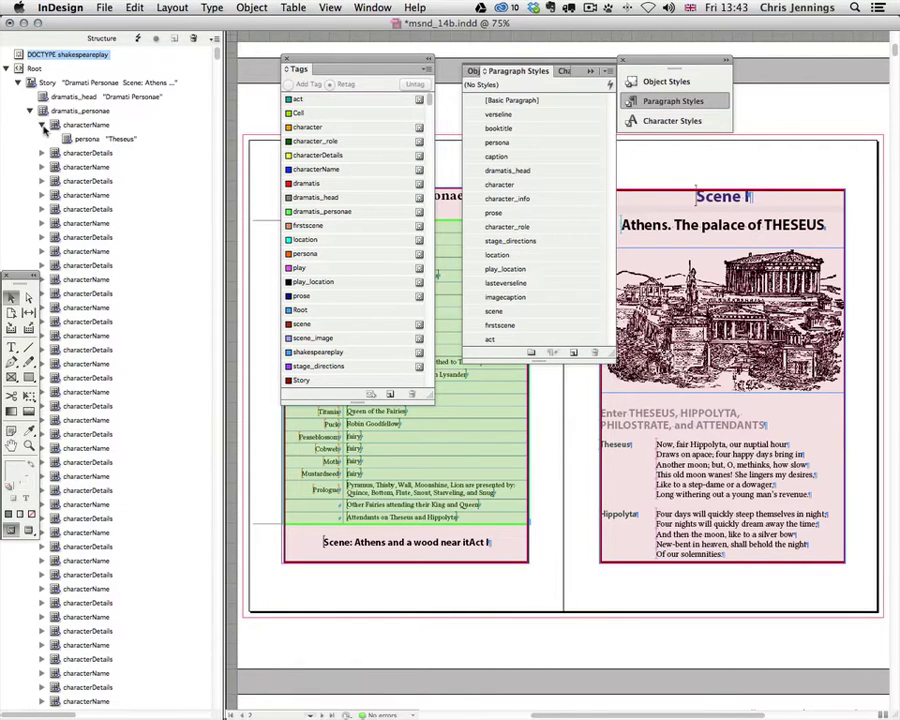
{"action": "left_click", "coordinate": [30, 111]}
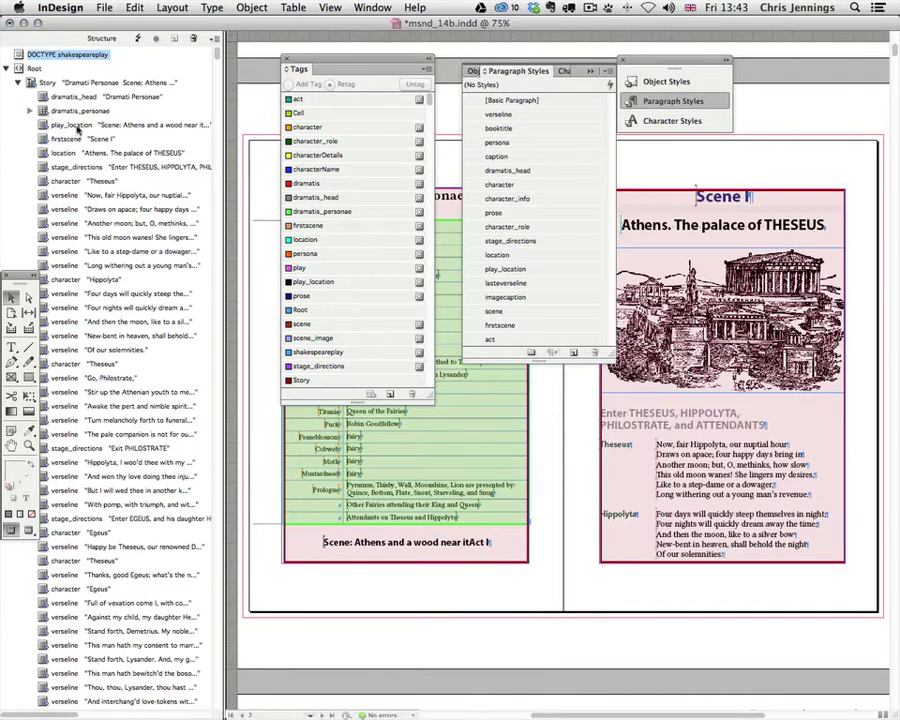
{"action": "left_click", "coordinate": [17, 83]}
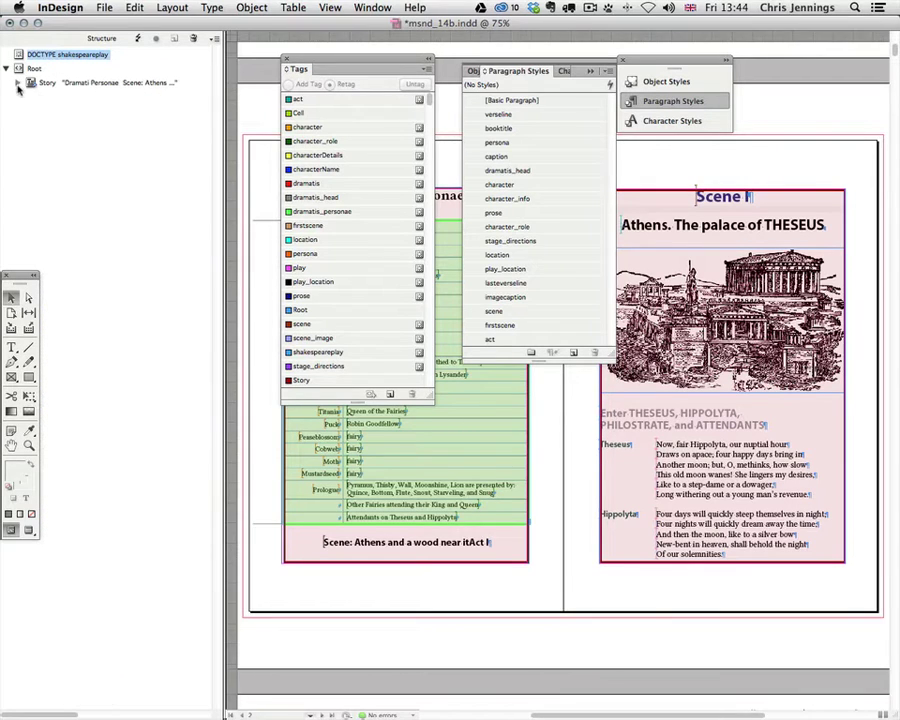
Undo the automatic tagging so only DOCTYPE and Root remain in the structure
{"action": "mouse_move", "coordinate": [330, 63]}
{"action": "left_mouse_down"}
{"action": "mouse_move", "coordinate": [330, 93]}
{"action": "mouse_move", "coordinate": [657, 215]}
{"action": "mouse_move", "coordinate": [702, 187]}
{"action": "left_mouse_up"}
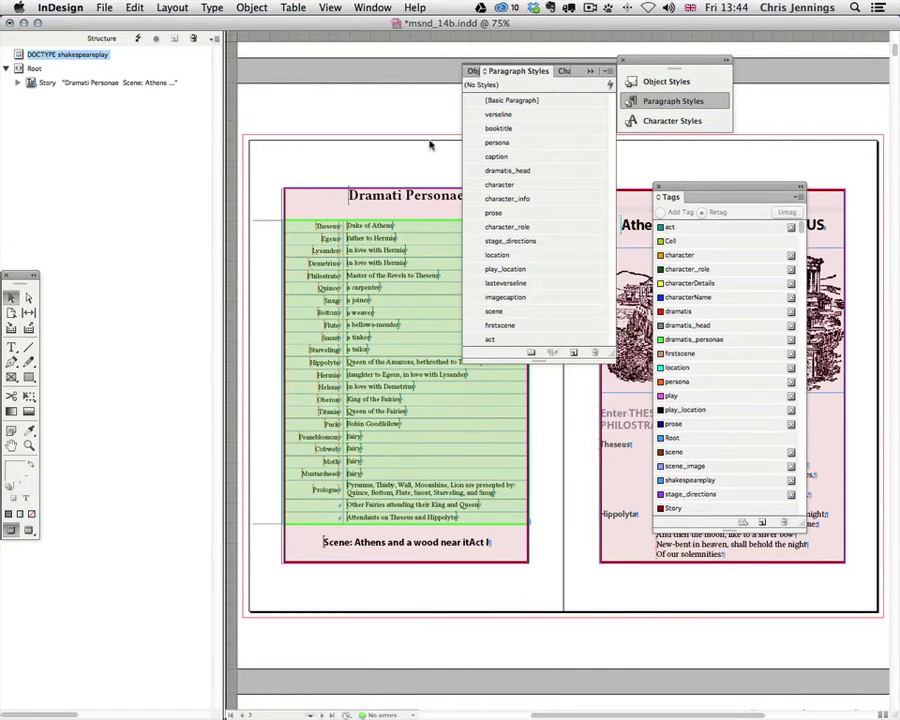
{"action": "left_click", "coordinate": [341, 133]}
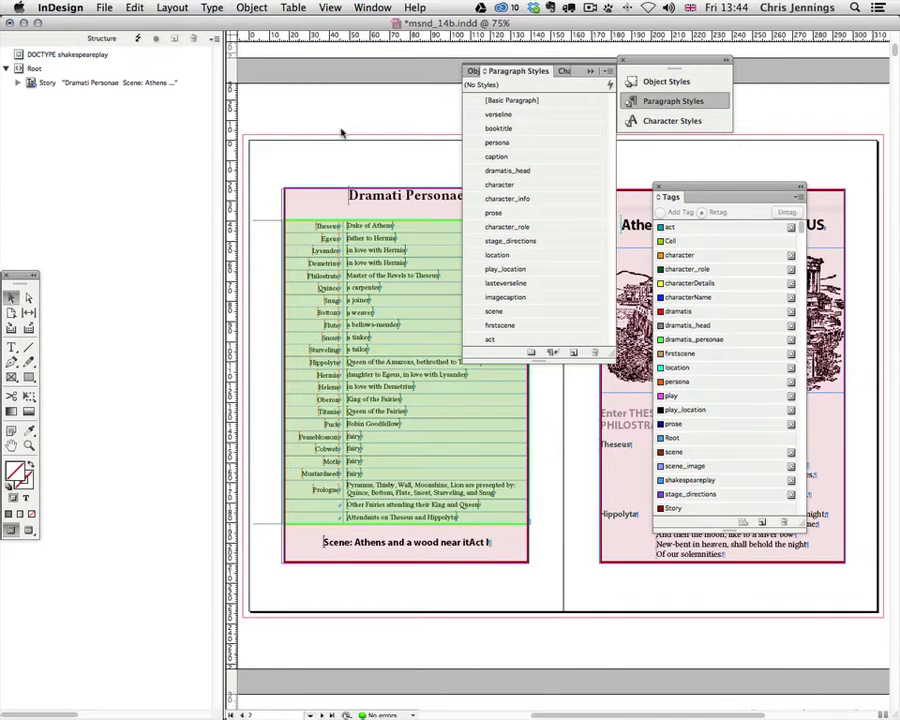
{"action": "key", "text": "ctrl+z"}
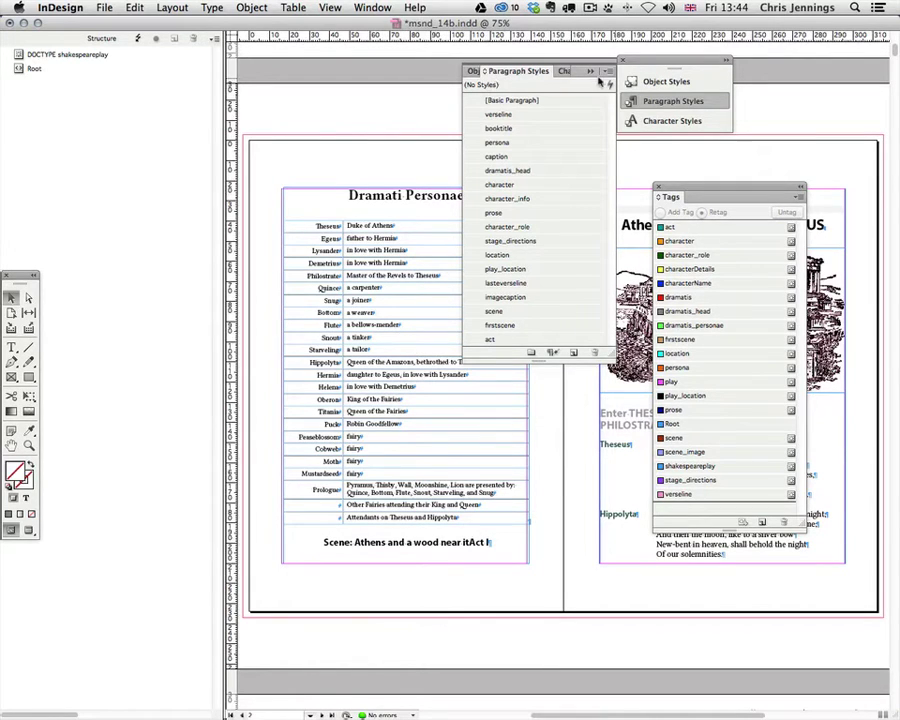
Dock the Tags panel, collapsed to an icon, with the style panels
{"action": "left_click", "coordinate": [593, 75]}
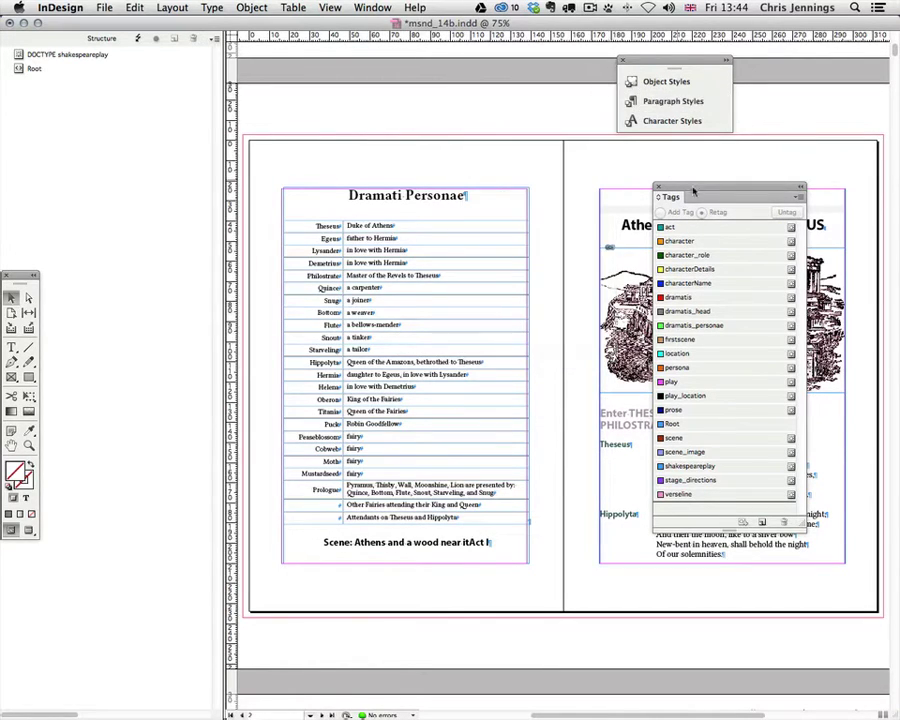
{"action": "mouse_move", "coordinate": [690, 188]}
{"action": "left_mouse_down"}
{"action": "mouse_move", "coordinate": [760, 117]}
{"action": "mouse_move", "coordinate": [718, 139]}
{"action": "mouse_move", "coordinate": [662, 138]}
{"action": "left_mouse_up"}
{"action": "left_click", "coordinate": [829, 136]}
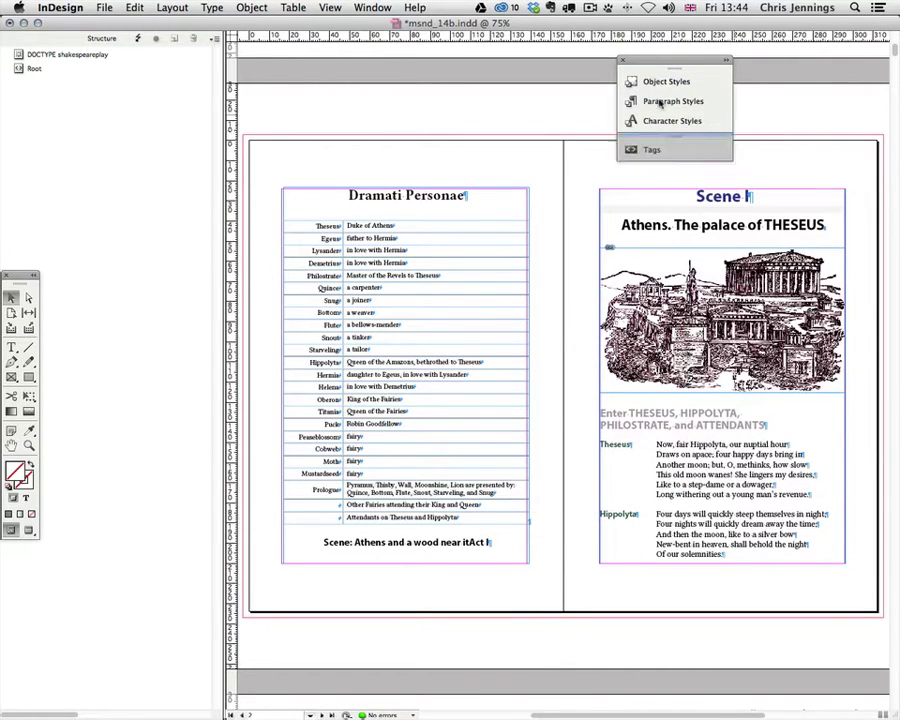
{"action": "left_click_drag", "start_coordinate": [654, 67], "coordinate": [757, 78]}
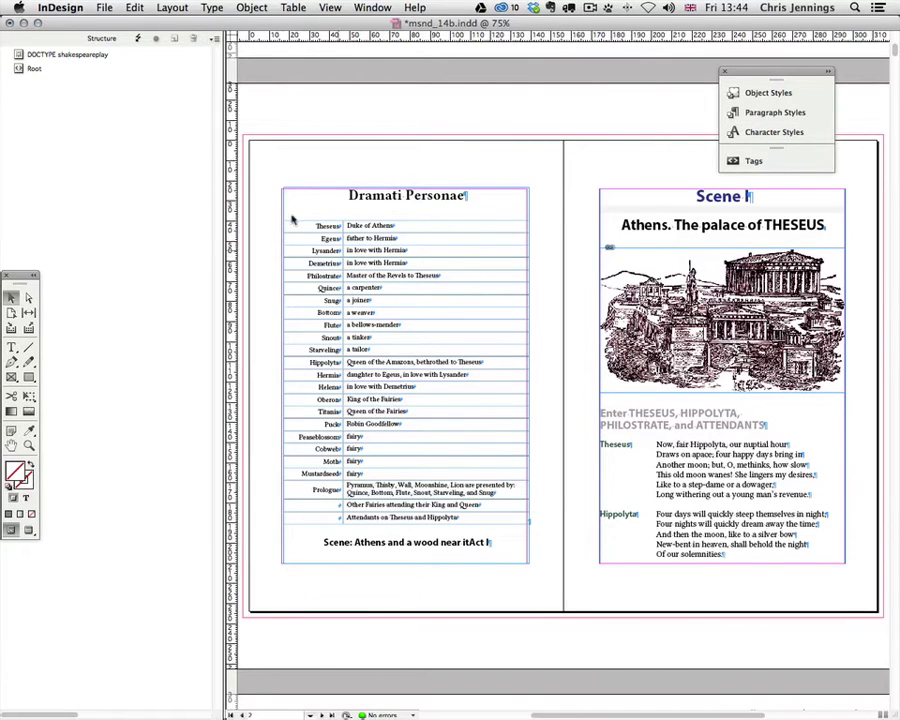
Select the Dramatis Personae text frame and scroll through the layout to the Scene I page
{"action": "left_click", "coordinate": [497, 211]}
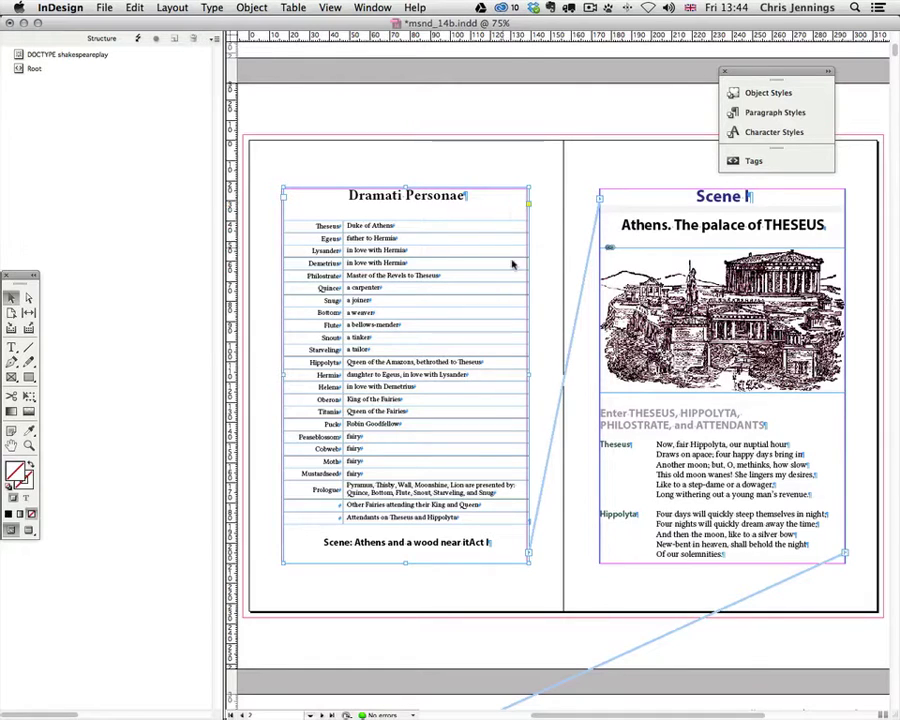
{"action": "scroll", "coordinate": [497, 285], "scroll_direction": "down", "scroll_amount": 5}
{"action": "scroll", "coordinate": [497, 285], "scroll_direction": "down", "scroll_amount": 5}
{"action": "scroll", "coordinate": [497, 285], "scroll_direction": "down", "scroll_amount": 5}
{"action": "scroll", "coordinate": [497, 285], "scroll_direction": "down", "scroll_amount": 5}
{"action": "scroll", "coordinate": [497, 285], "scroll_direction": "down", "scroll_amount": 5}
{"action": "scroll", "coordinate": [497, 285], "scroll_direction": "down", "scroll_amount": 5}
{"action": "scroll", "coordinate": [497, 285], "scroll_direction": "down", "scroll_amount": 3}
{"action": "scroll", "coordinate": [497, 285], "scroll_direction": "down", "scroll_amount": 7}
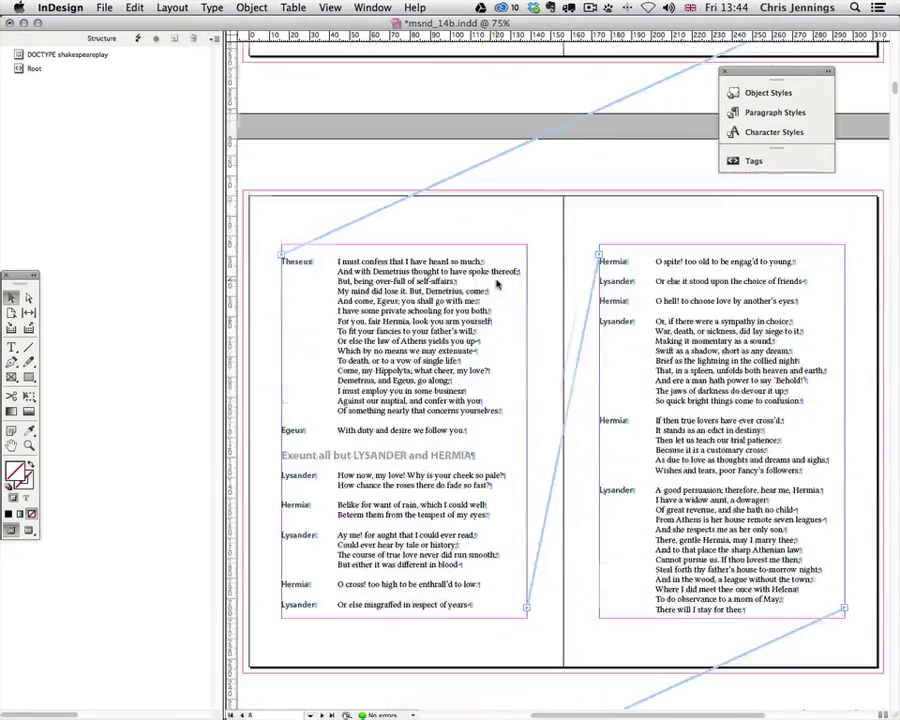
{"action": "scroll", "coordinate": [497, 285], "scroll_direction": "down", "scroll_amount": 10}
{"action": "scroll", "coordinate": [497, 285], "scroll_direction": "down", "scroll_amount": 2}
{"action": "scroll", "coordinate": [497, 285], "scroll_direction": "down", "scroll_amount": 5}
{"action": "scroll", "coordinate": [497, 285], "scroll_direction": "down", "scroll_amount": 3}
{"action": "scroll", "coordinate": [497, 285], "scroll_direction": "down", "scroll_amount": 7}
{"action": "scroll", "coordinate": [497, 285], "scroll_direction": "down", "scroll_amount": 3}
{"action": "scroll", "coordinate": [497, 285], "scroll_direction": "up", "scroll_amount": 15}
{"action": "scroll", "coordinate": [497, 285], "scroll_direction": "up", "scroll_amount": 5}
{"action": "scroll", "coordinate": [497, 285], "scroll_direction": "up", "scroll_amount": 5}
{"action": "scroll", "coordinate": [497, 285], "scroll_direction": "up", "scroll_amount": 7}
{"action": "scroll", "coordinate": [497, 285], "scroll_direction": "up", "scroll_amount": 2}
{"action": "scroll", "coordinate": [497, 285], "scroll_direction": "down", "scroll_amount": 5}
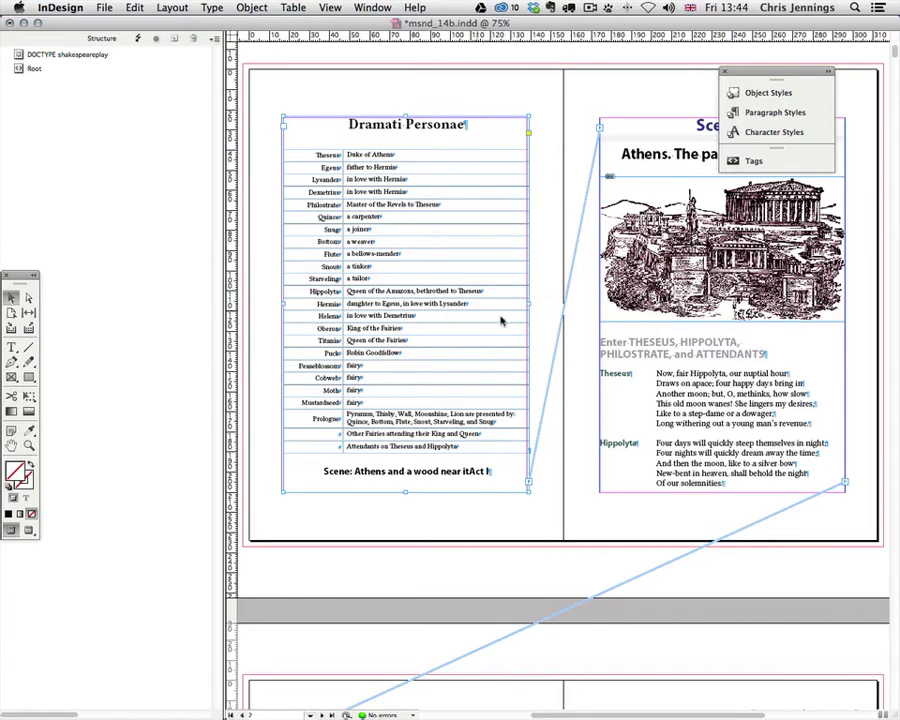
{"action": "scroll", "coordinate": [433, 303], "scroll_direction": "up", "scroll_amount": 3}
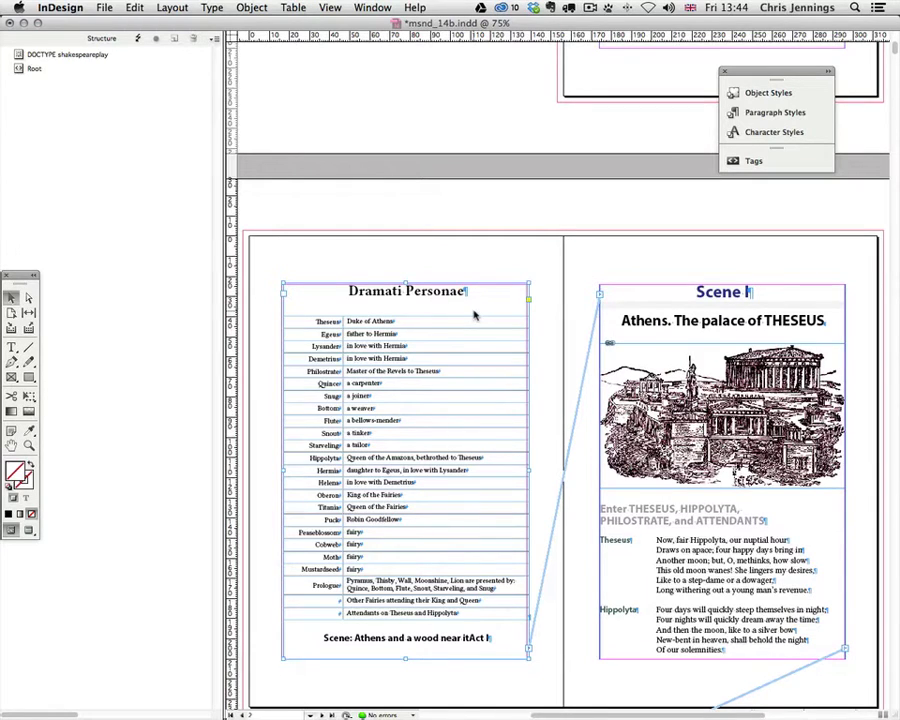
{"action": "scroll", "coordinate": [474, 316], "scroll_direction": "up", "scroll_amount": 1}
{"action": "scroll", "coordinate": [474, 314], "scroll_direction": "down", "scroll_amount": 4}
{"action": "scroll", "coordinate": [474, 314], "scroll_direction": "down", "scroll_amount": 2}
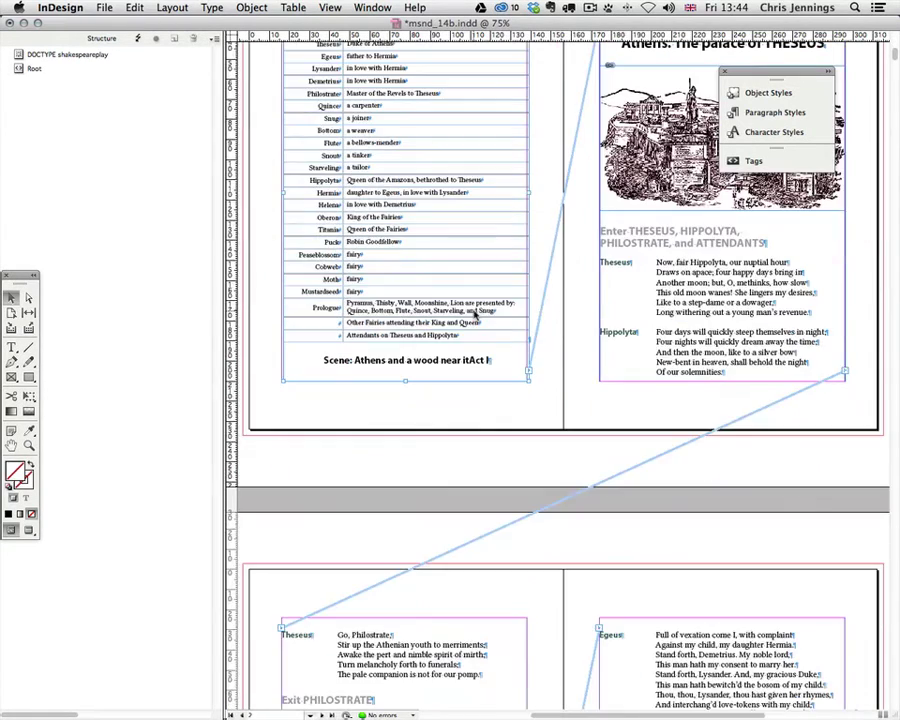
{"action": "scroll", "coordinate": [474, 314], "scroll_direction": "up", "scroll_amount": 4}
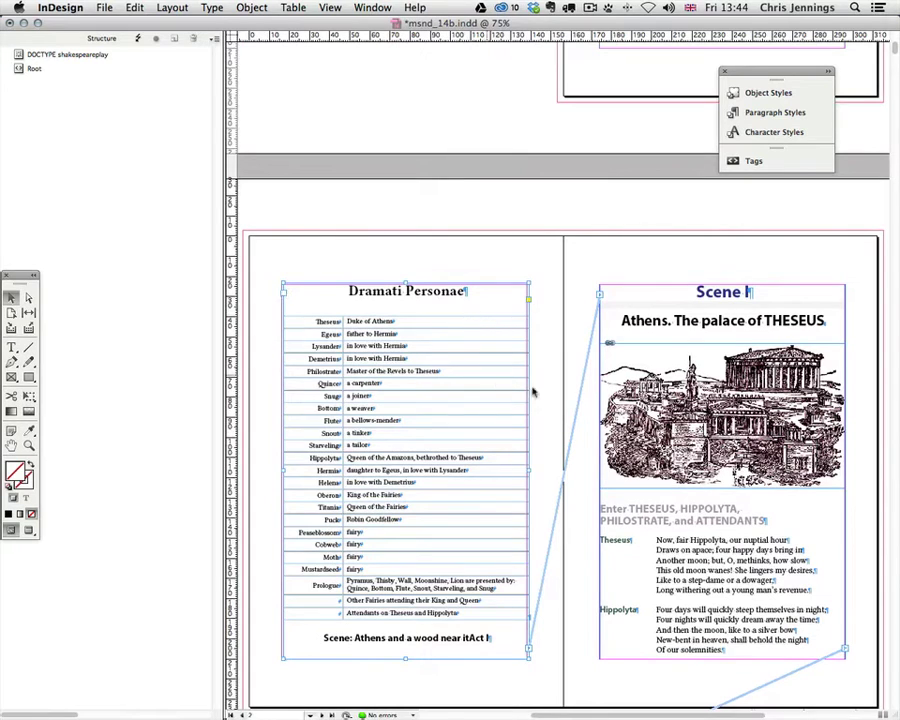
{"action": "scroll", "coordinate": [480, 378], "scroll_direction": "down", "scroll_amount": 3}
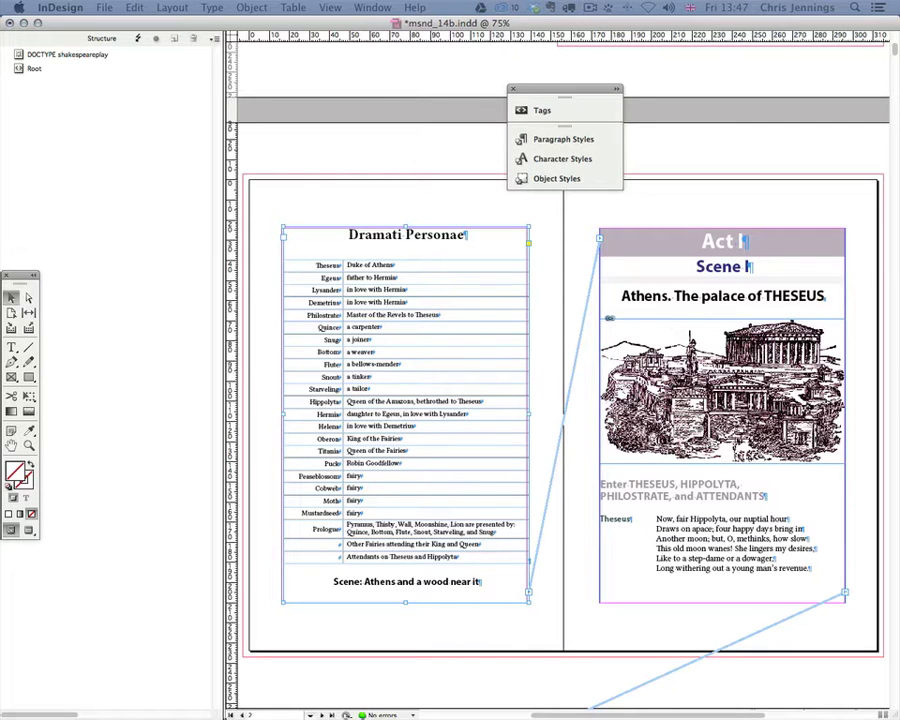
{"action": "key", "text": "super+alt+F11"}
{"action": "left_click_drag", "start_coordinate": [760, 208], "coordinate": [621, 240]}
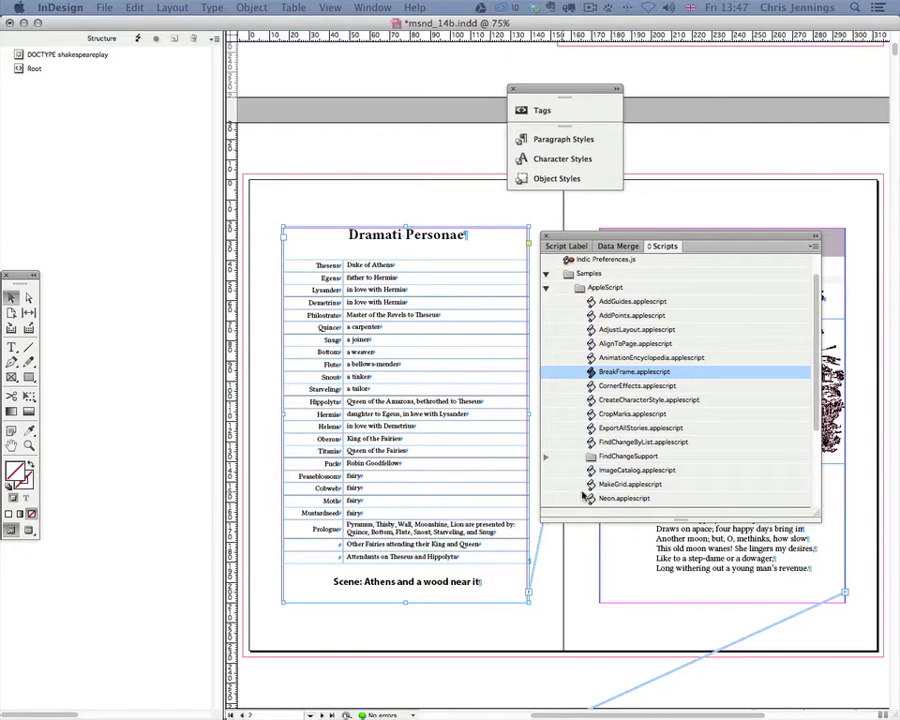
{"action": "left_click", "coordinate": [258, 150]}
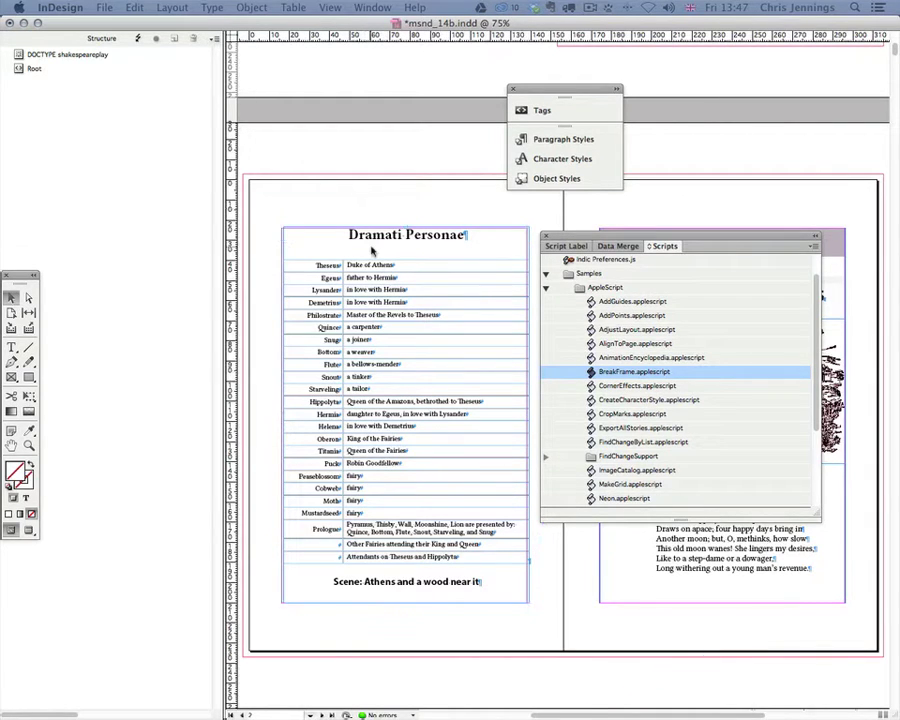
{"action": "left_click", "coordinate": [372, 250]}
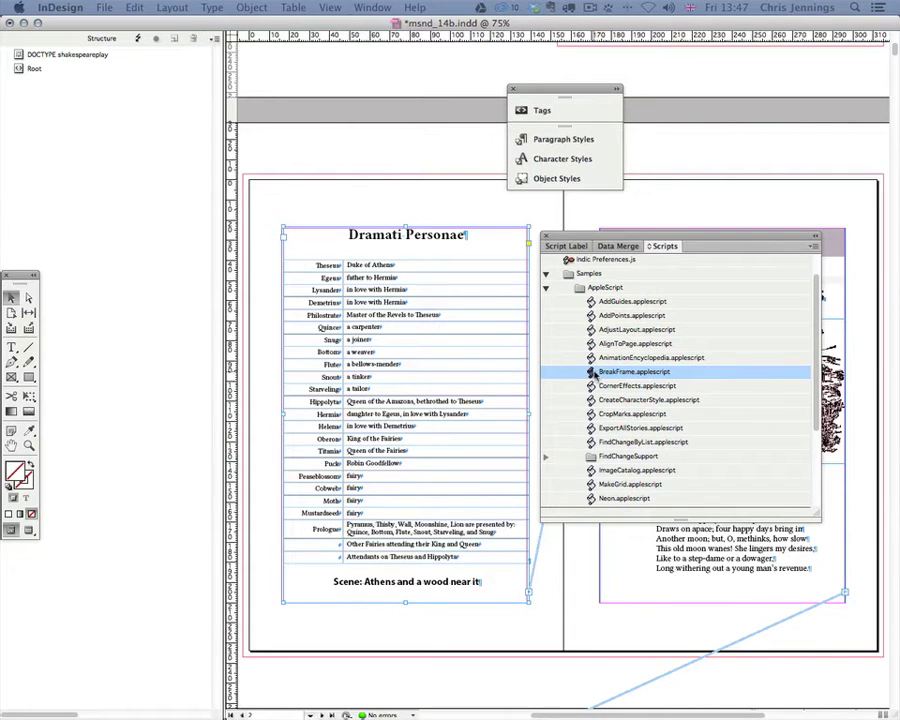
{"action": "double_click", "coordinate": [592, 372]}
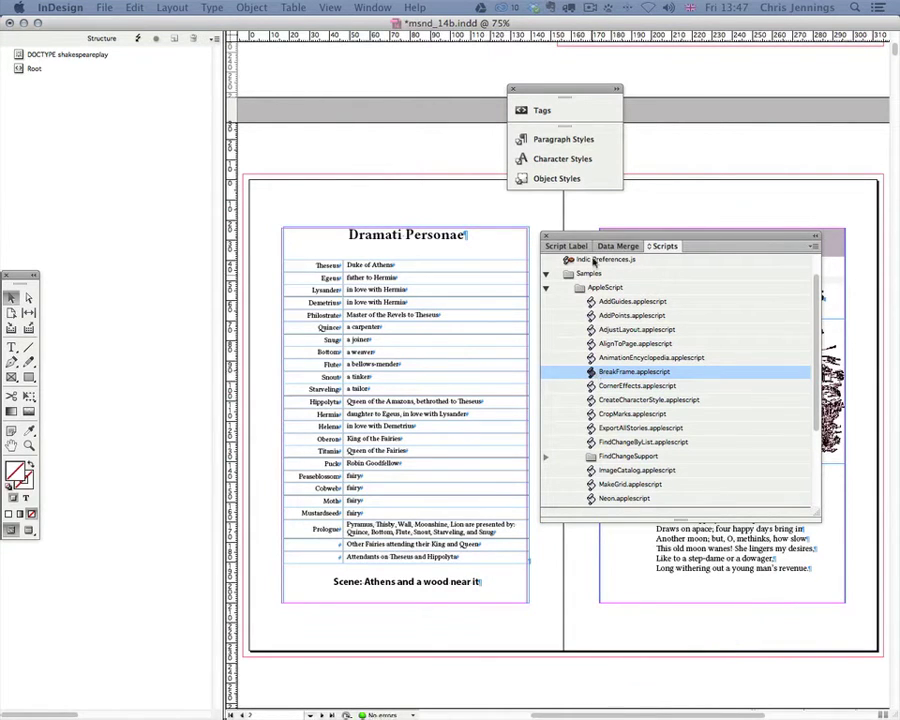
{"action": "left_click", "coordinate": [545, 236]}
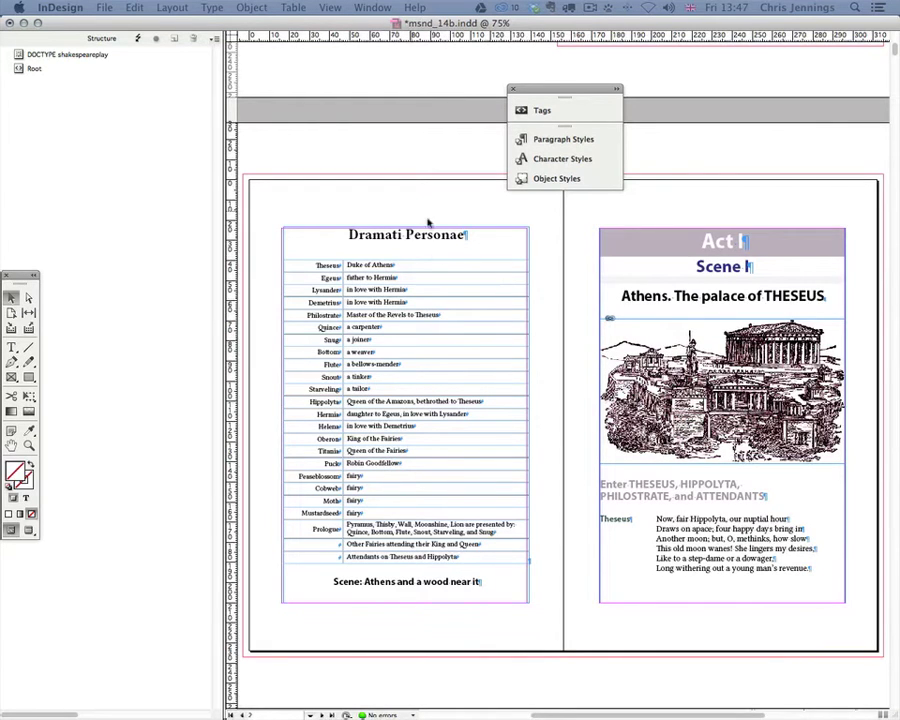
{"action": "left_click", "coordinate": [432, 263]}
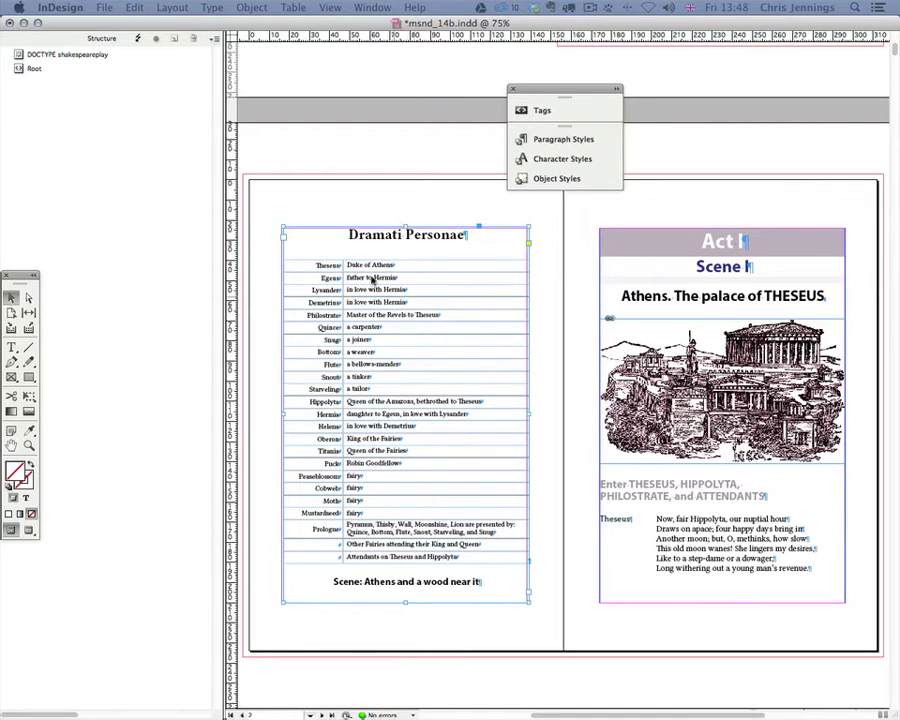
Re-run Map Styles to Tags with Map by Name and apply it, tagging both frames
{"action": "left_click", "coordinate": [273, 142]}
{"action": "left_click", "coordinate": [542, 111]}
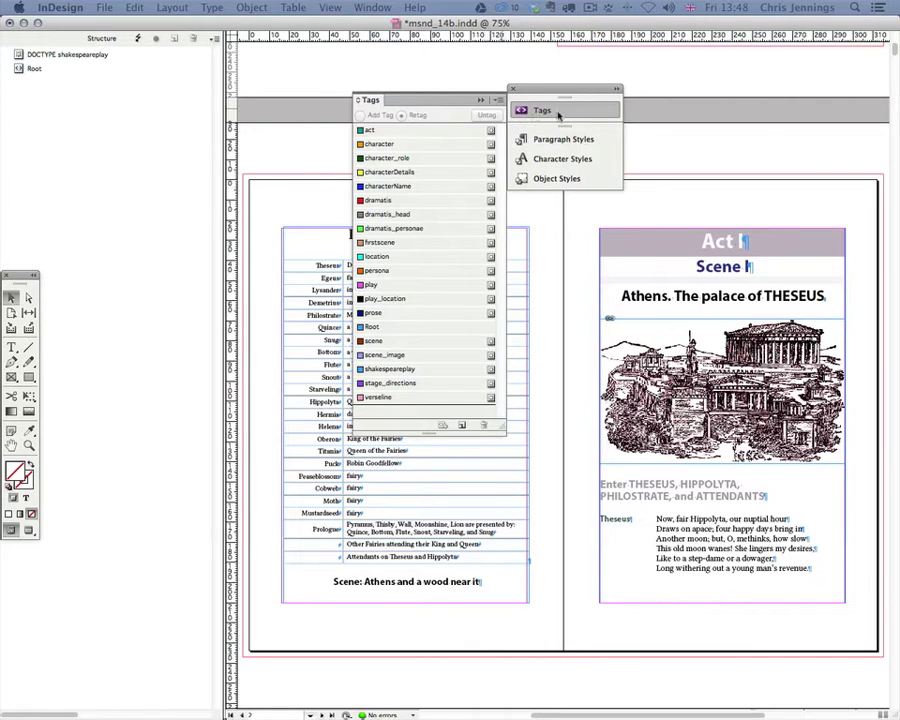
{"action": "left_click", "coordinate": [497, 104]}
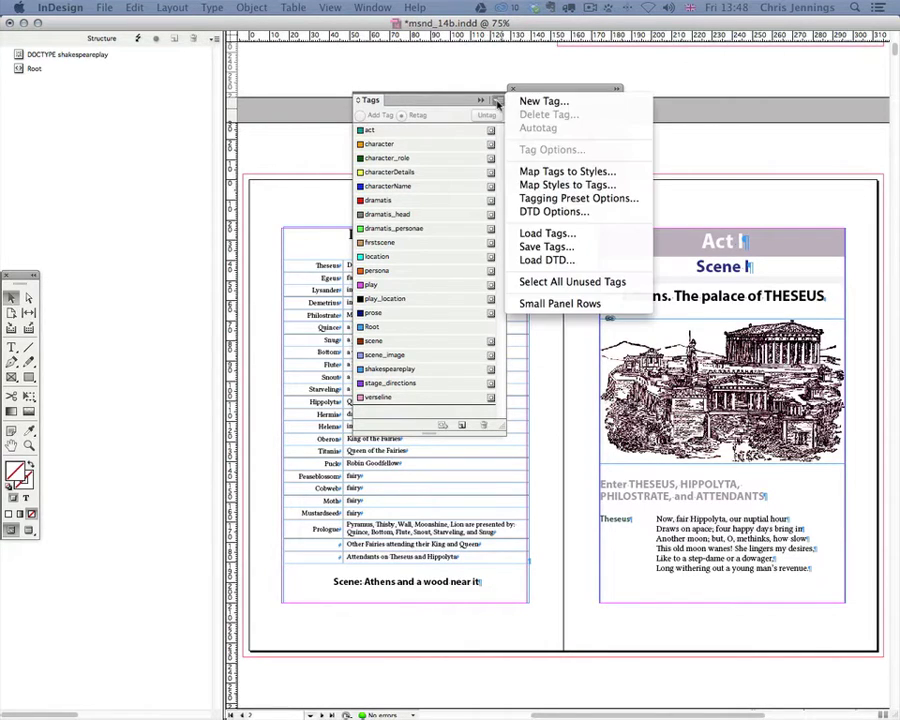
{"action": "left_click", "coordinate": [535, 188]}
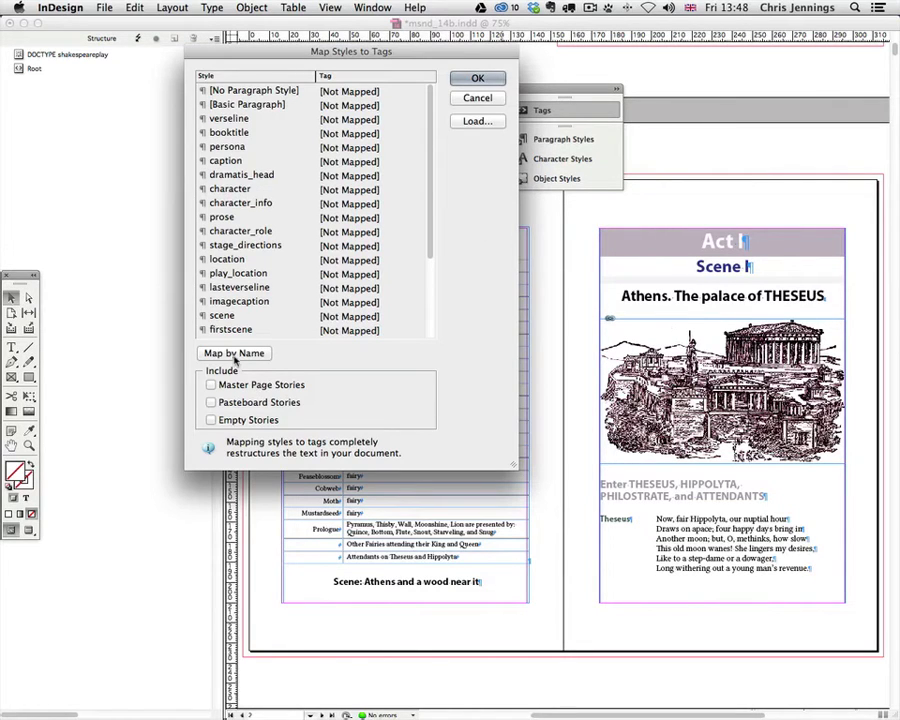
{"action": "left_click", "coordinate": [234, 355]}
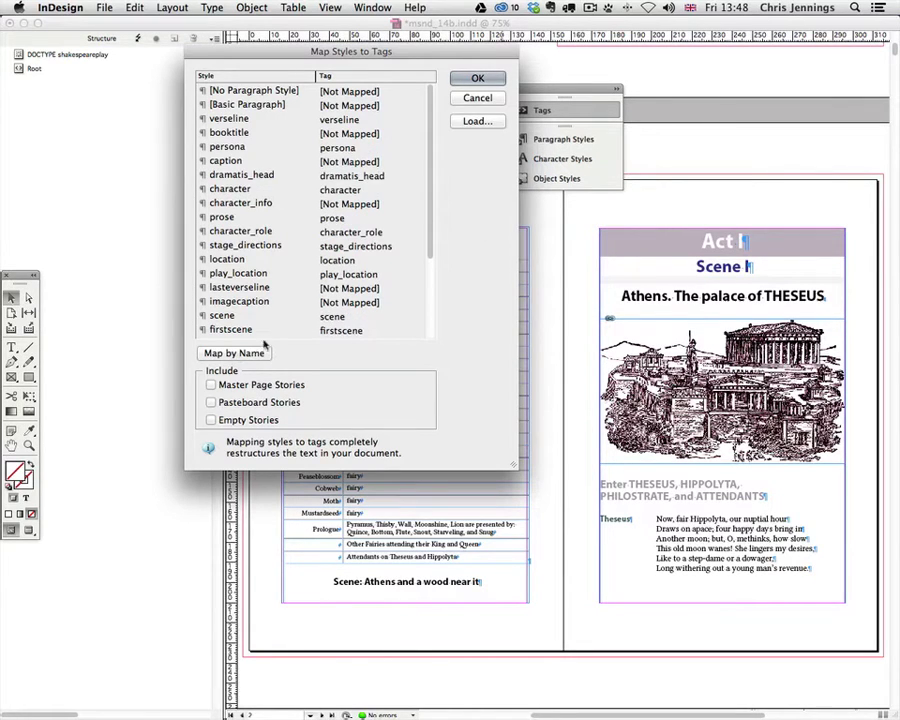
{"action": "left_click", "coordinate": [477, 80]}
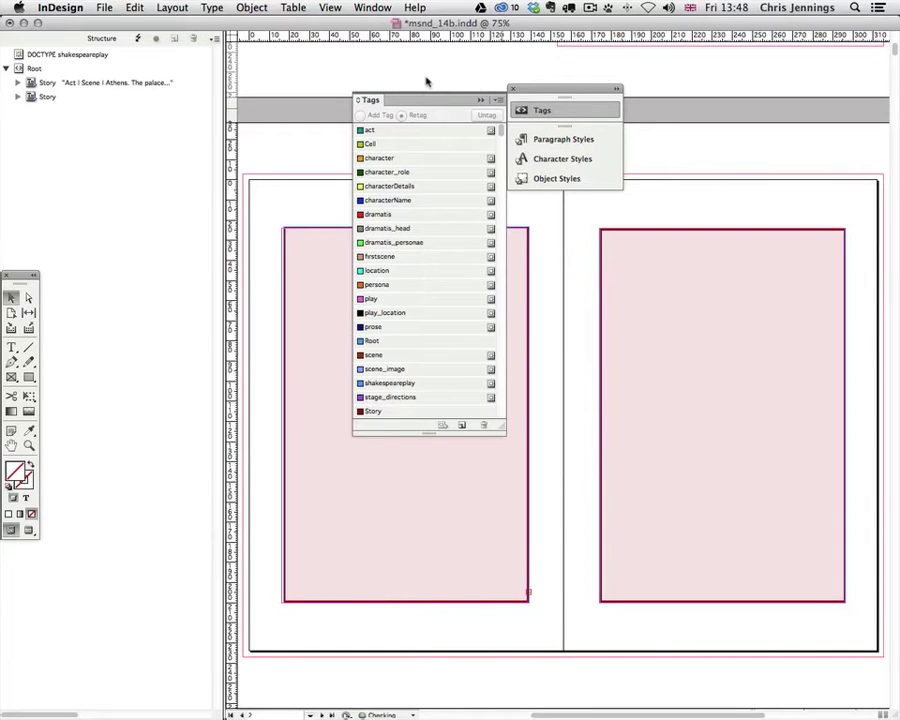
Inspect the cast-list and Act I story elements and move the styles panels aside
{"action": "left_click", "coordinate": [30, 84]}
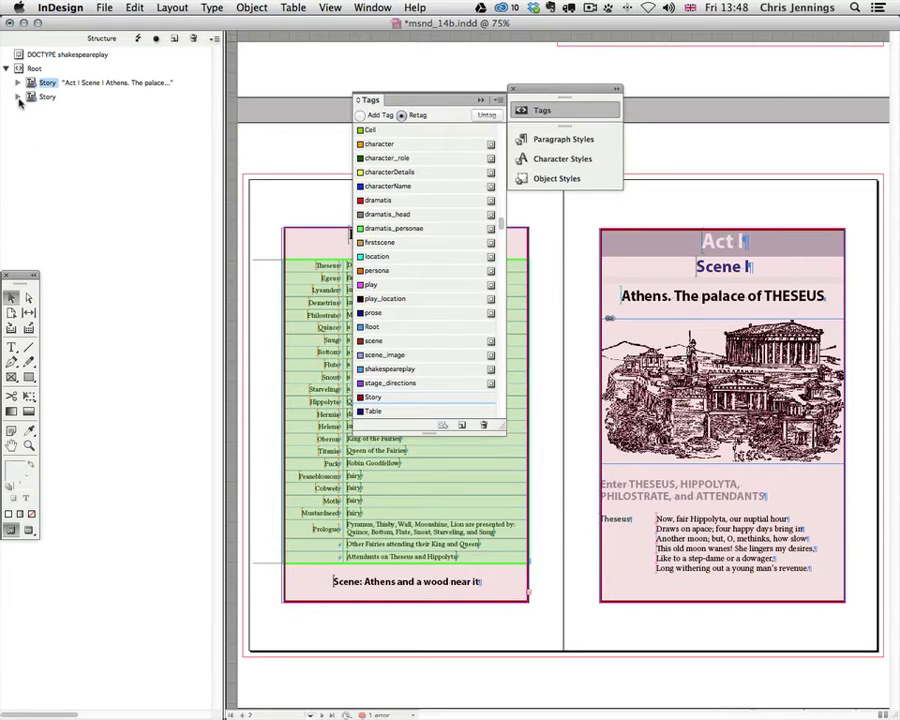
{"action": "left_click", "coordinate": [18, 97]}
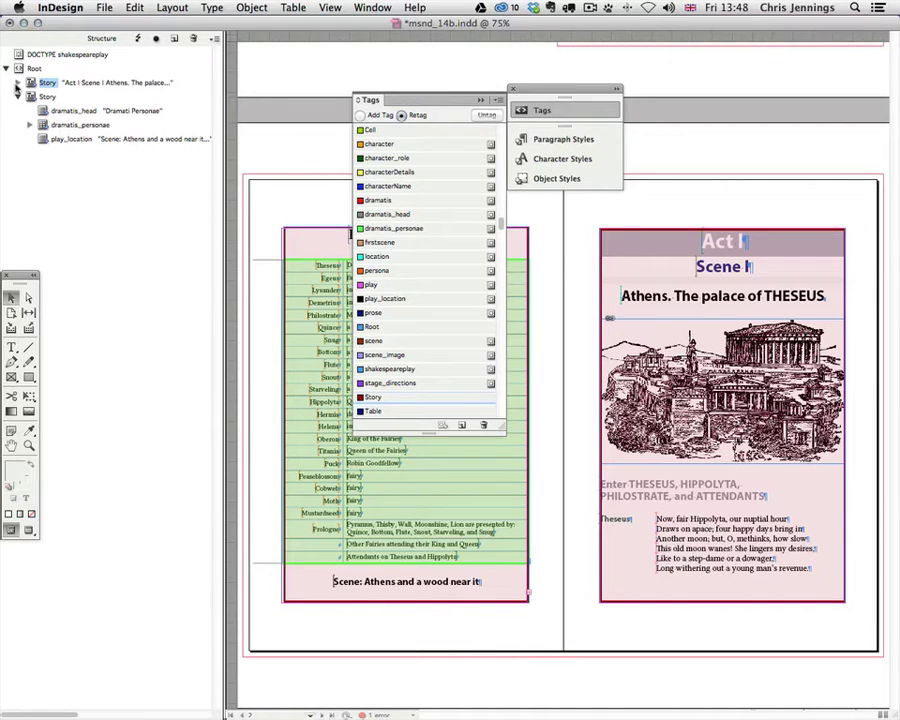
{"action": "left_click", "coordinate": [18, 83]}
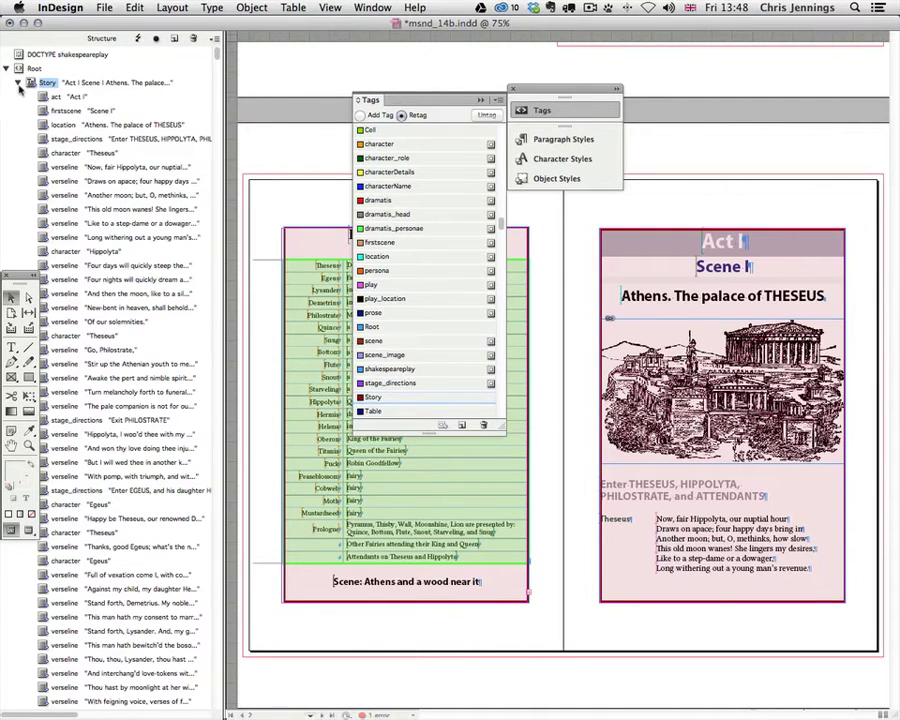
{"action": "left_click", "coordinate": [17, 83]}
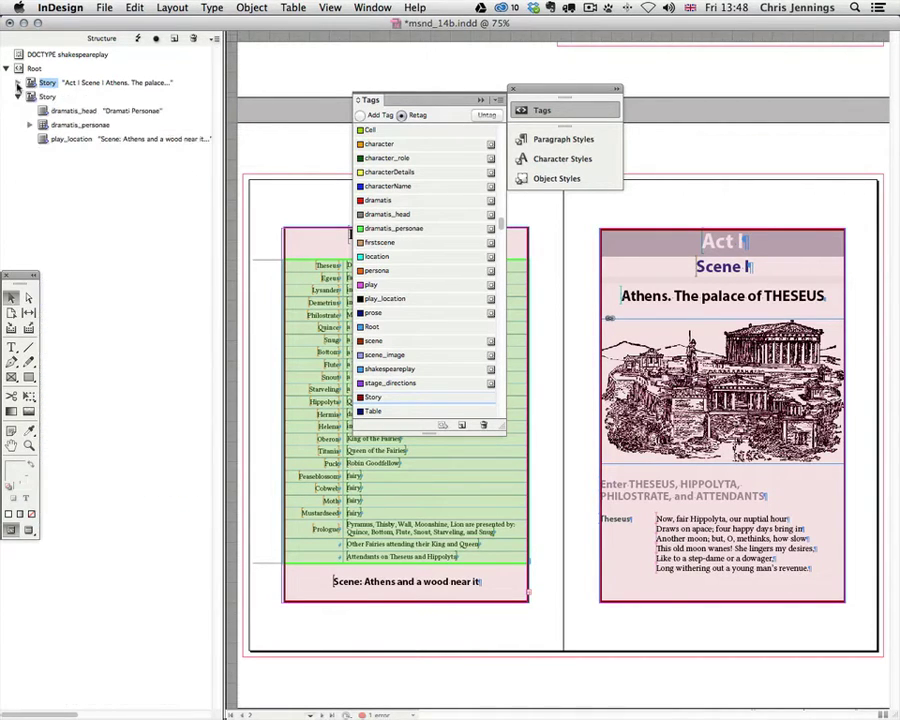
{"action": "left_click", "coordinate": [18, 96]}
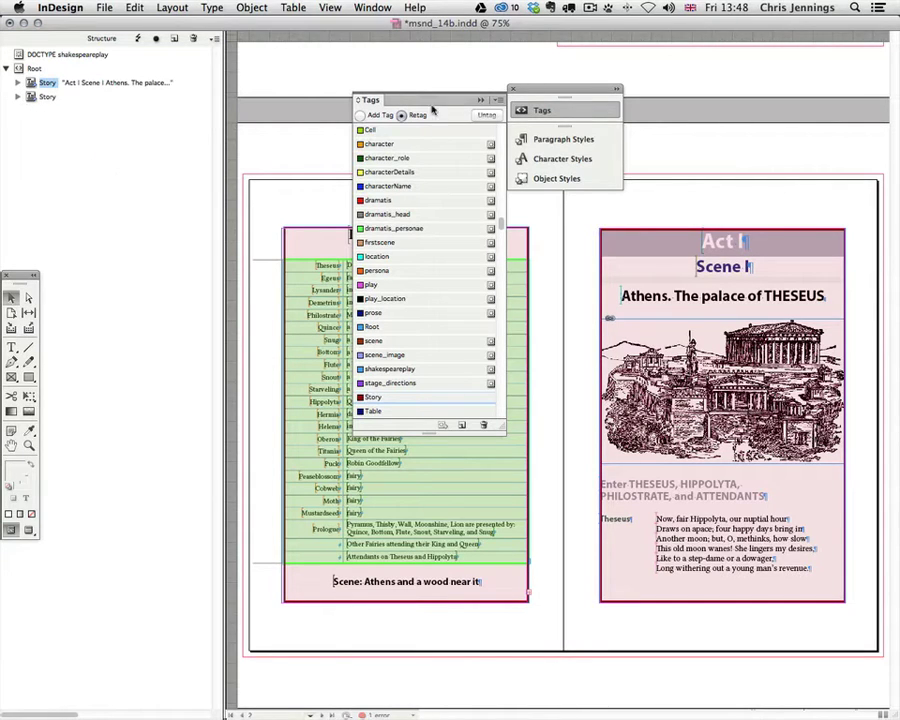
{"action": "left_click", "coordinate": [481, 100]}
{"action": "left_click_drag", "start_coordinate": [538, 93], "coordinate": [773, 82]}
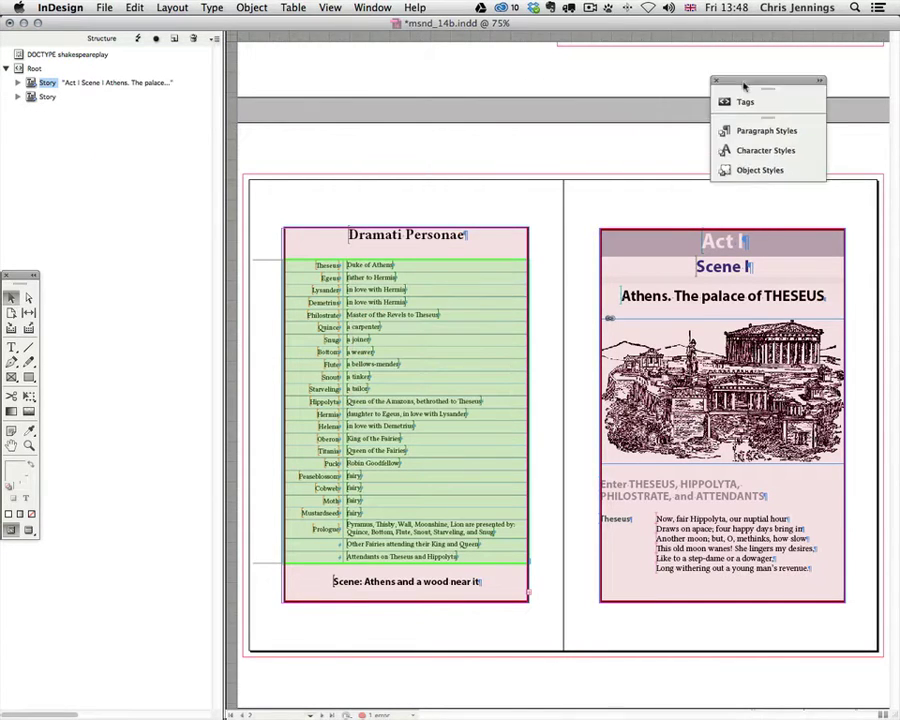
{"action": "left_click", "coordinate": [775, 99]}
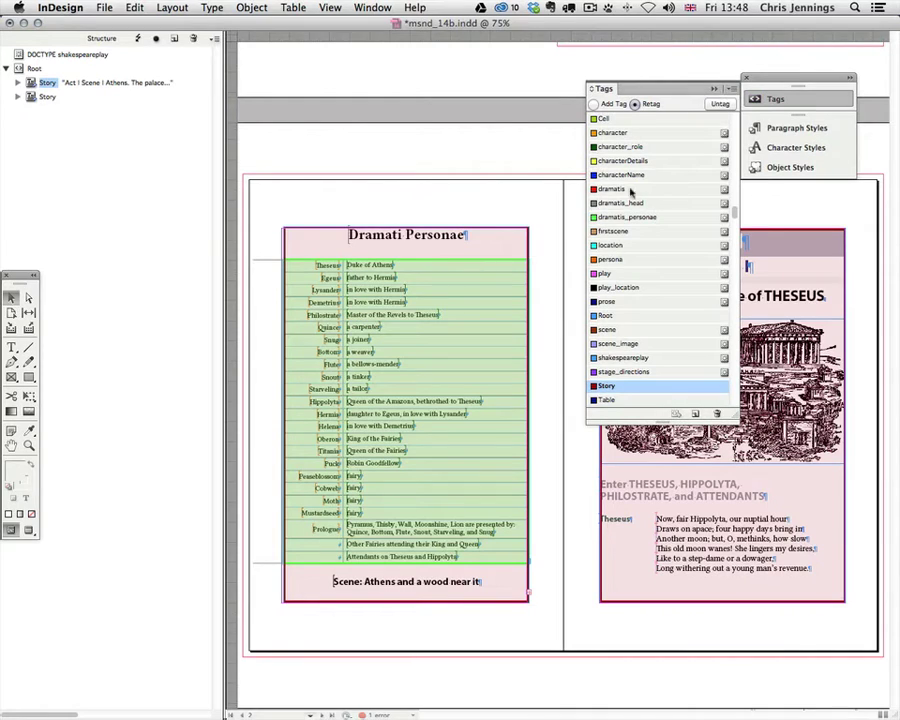
Drag the Dramatis Personae story above the Act I Scene I story in Structure
{"action": "left_click", "coordinate": [31, 97]}
{"action": "left_click", "coordinate": [31, 82], "text": "shift"}
{"action": "left_click", "coordinate": [43, 82], "text": "super"}
{"action": "left_click_drag", "start_coordinate": [43, 82], "coordinate": [44, 72]}
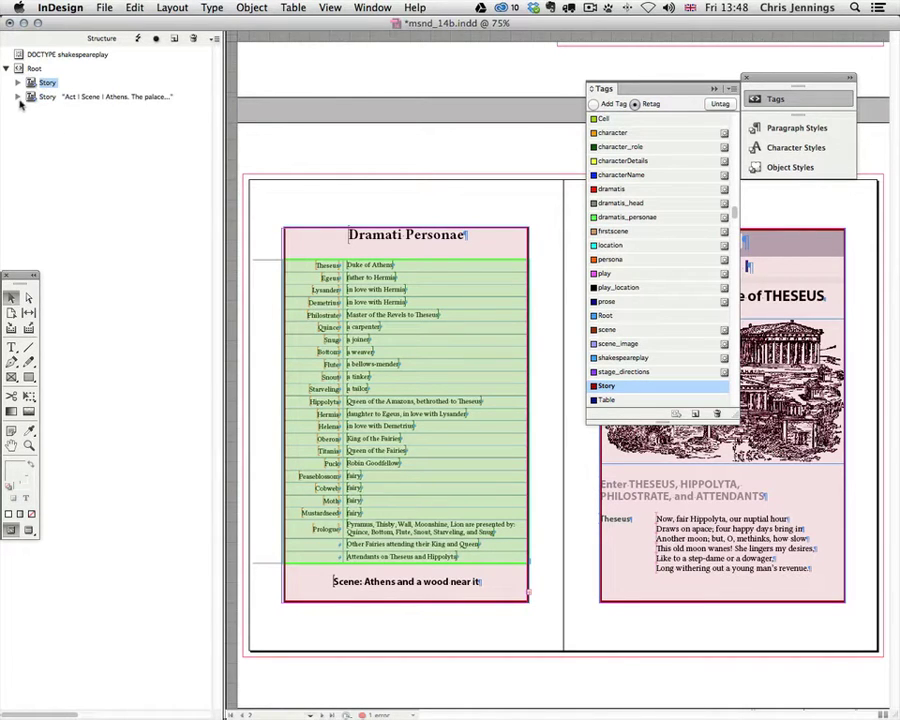
{"action": "left_click", "coordinate": [17, 97]}
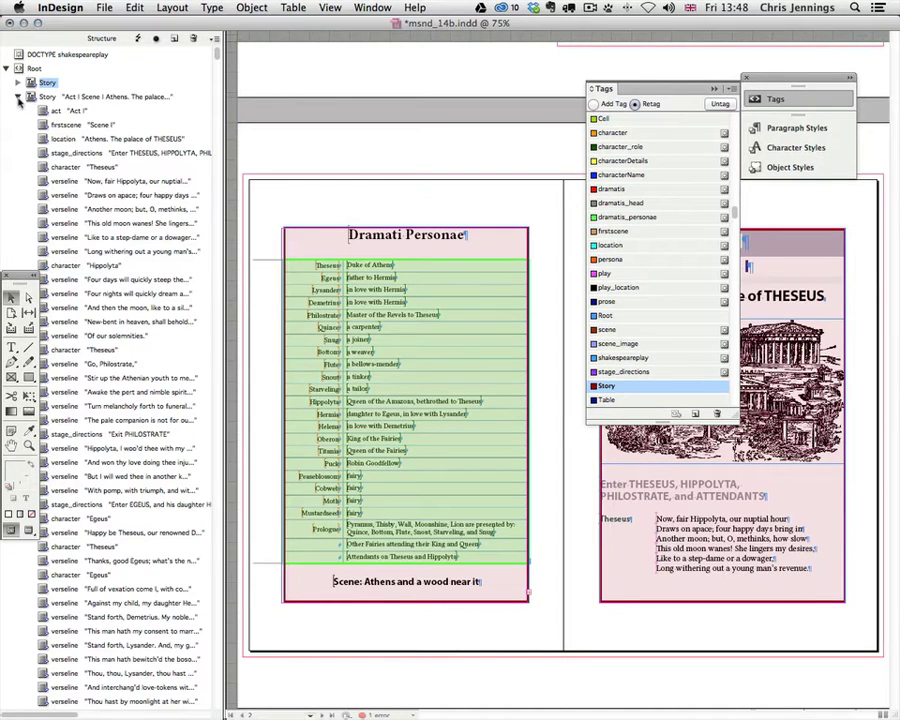
{"action": "double_click", "coordinate": [8, 68]}
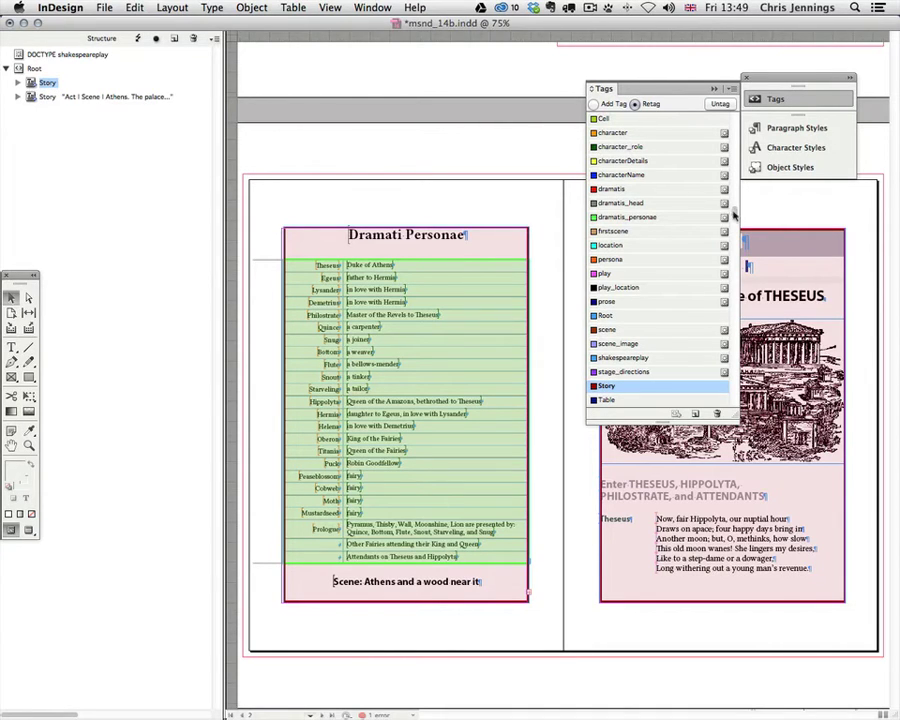
Float the Tags panel and tag the cast-list story as dramatis
{"action": "left_click_drag", "start_coordinate": [733, 213], "coordinate": [736, 130]}
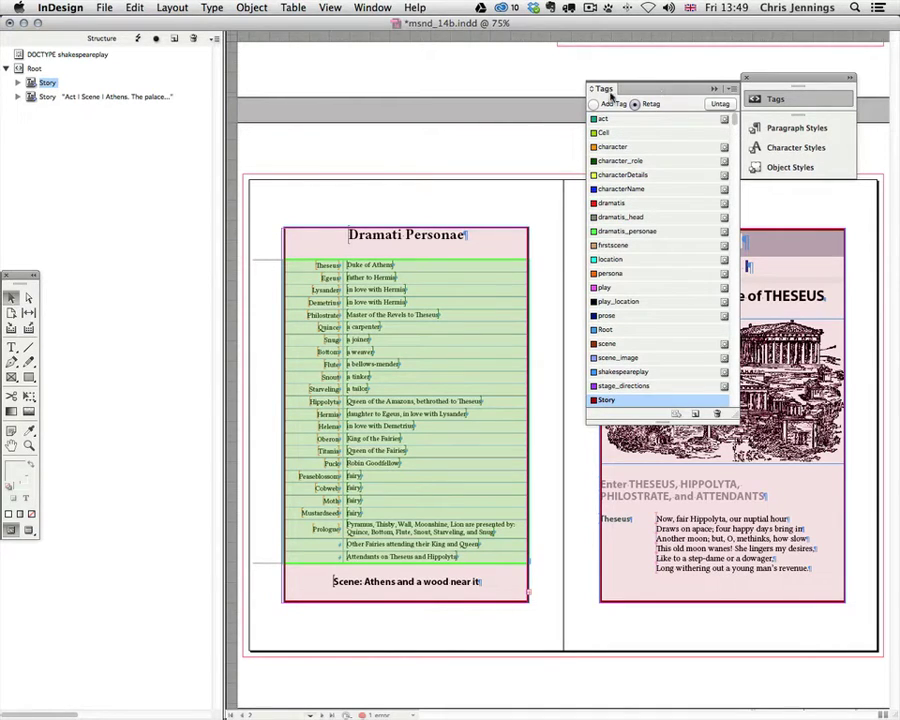
{"action": "left_click_drag", "start_coordinate": [607, 91], "coordinate": [181, 134]}
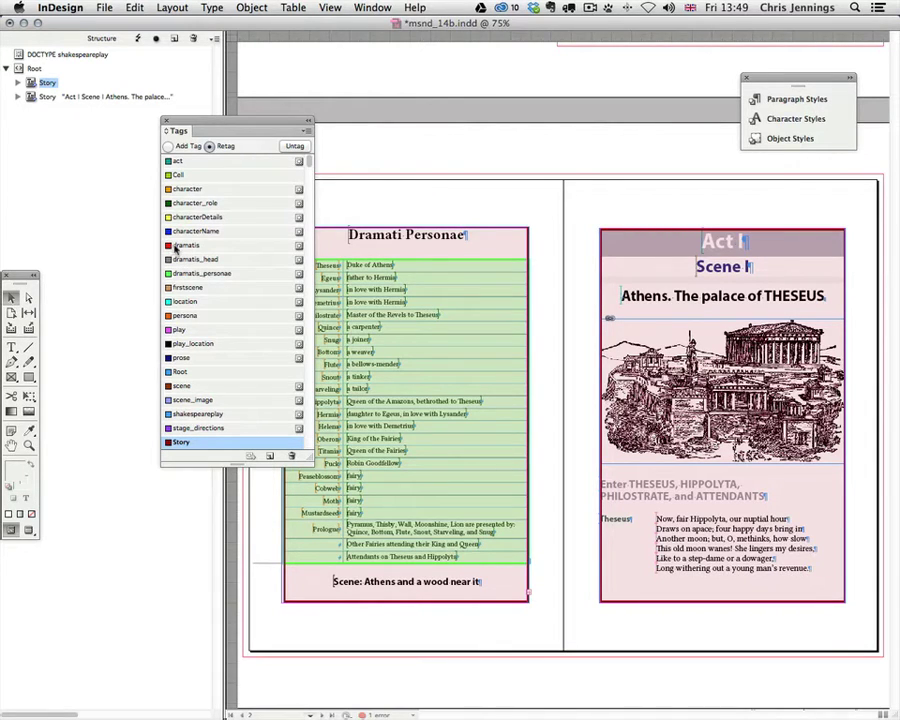
{"action": "left_click", "coordinate": [180, 245]}
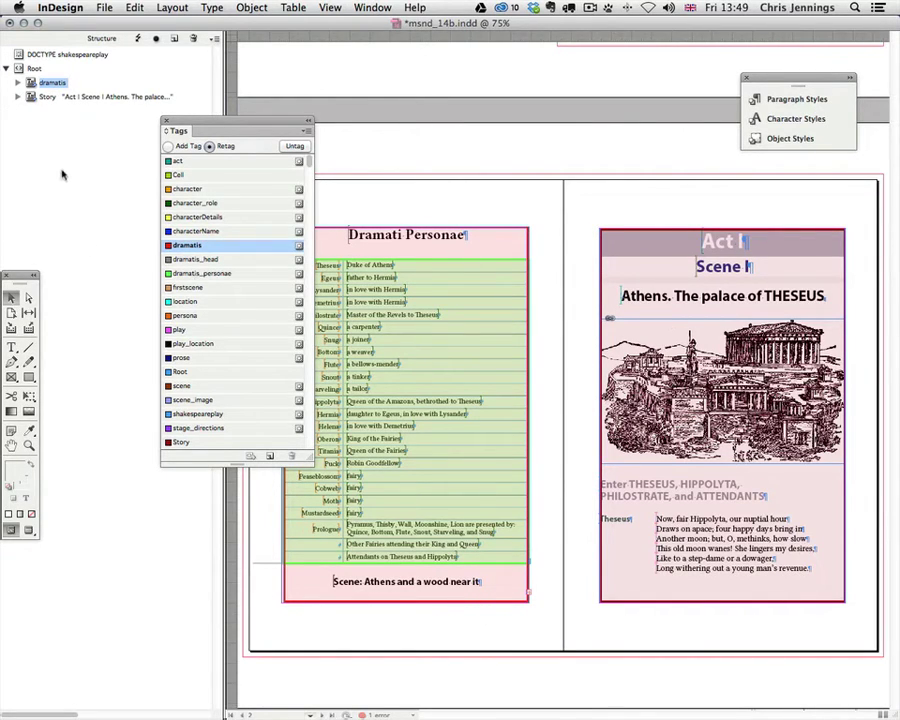
Tag the Act I story as play and the root element as shakespeareplay
{"action": "left_click", "coordinate": [33, 98]}
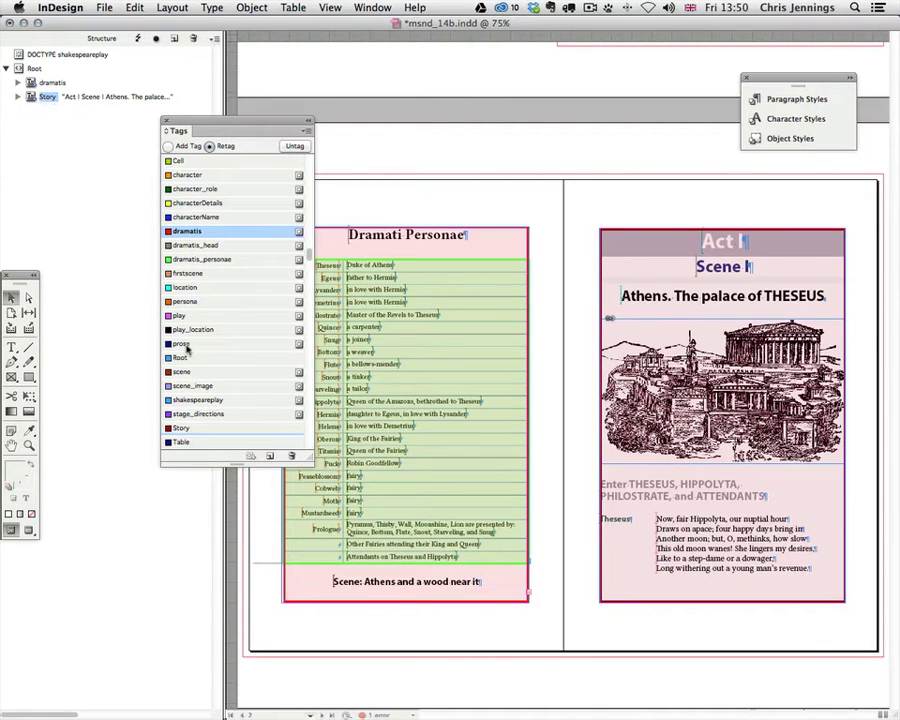
{"action": "left_click", "coordinate": [169, 316]}
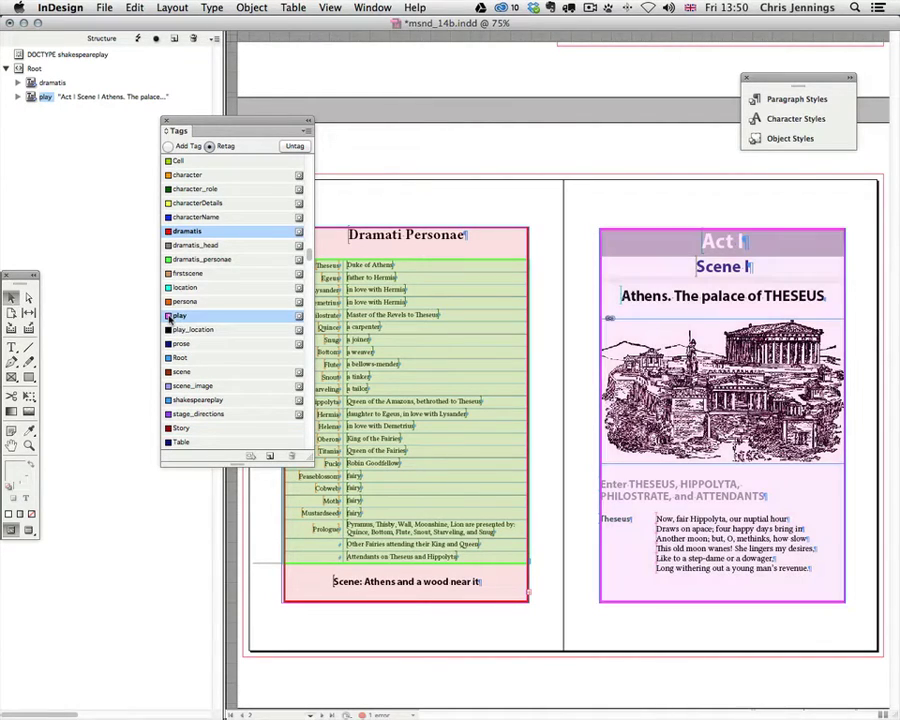
{"action": "left_click", "coordinate": [18, 97]}
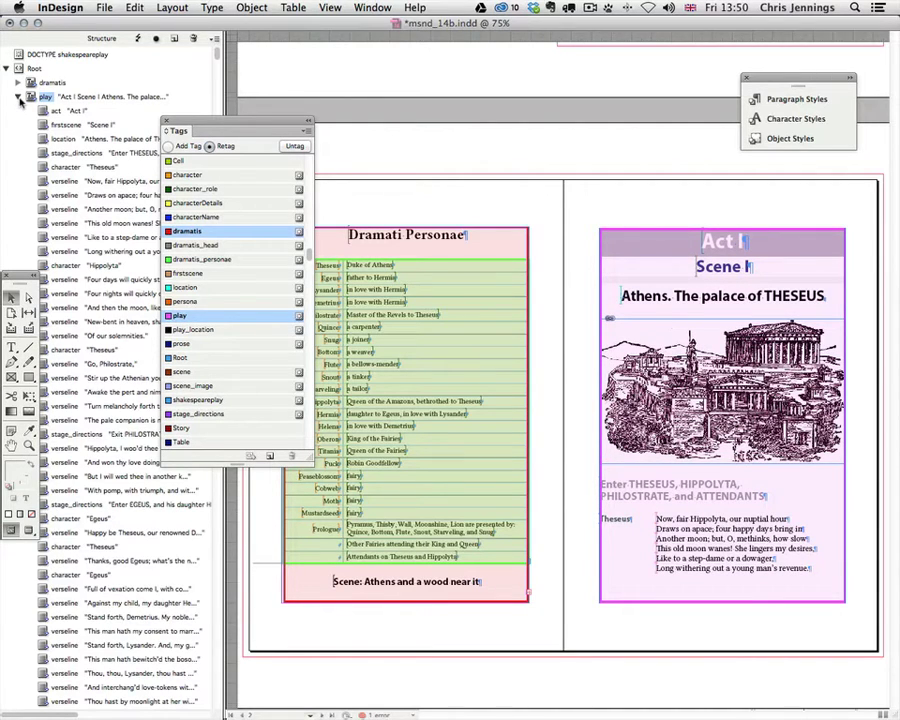
{"action": "left_click", "coordinate": [17, 97]}
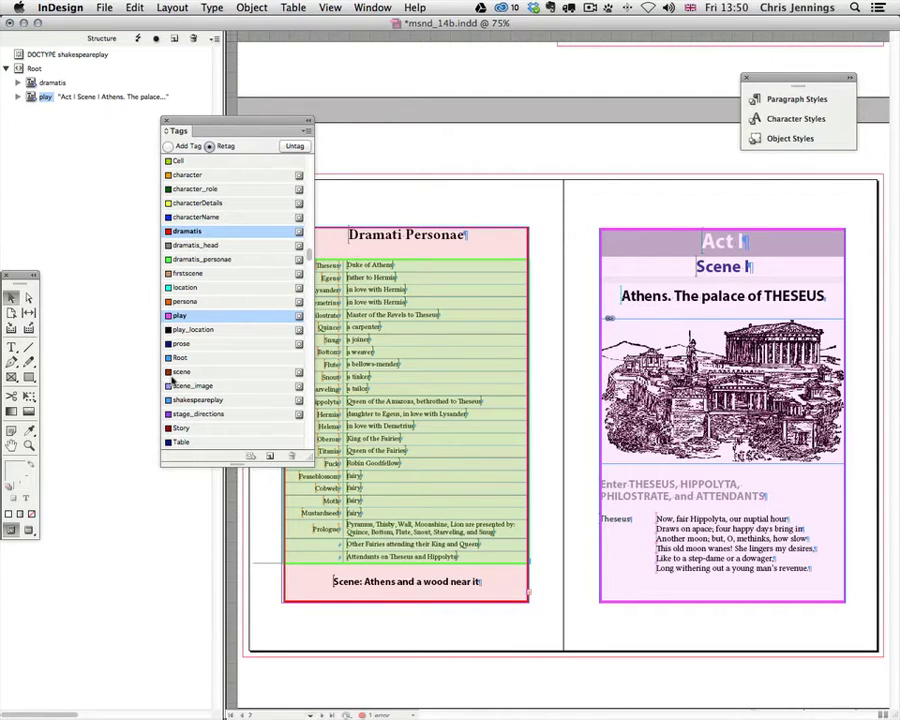
{"action": "left_click", "coordinate": [30, 68]}
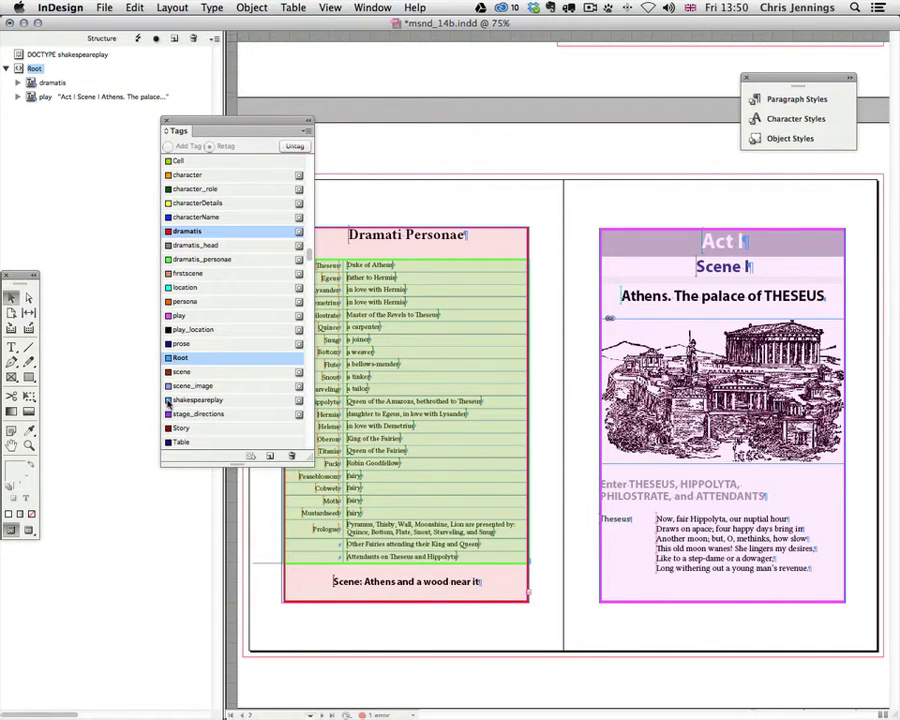
{"action": "left_click", "coordinate": [168, 400]}
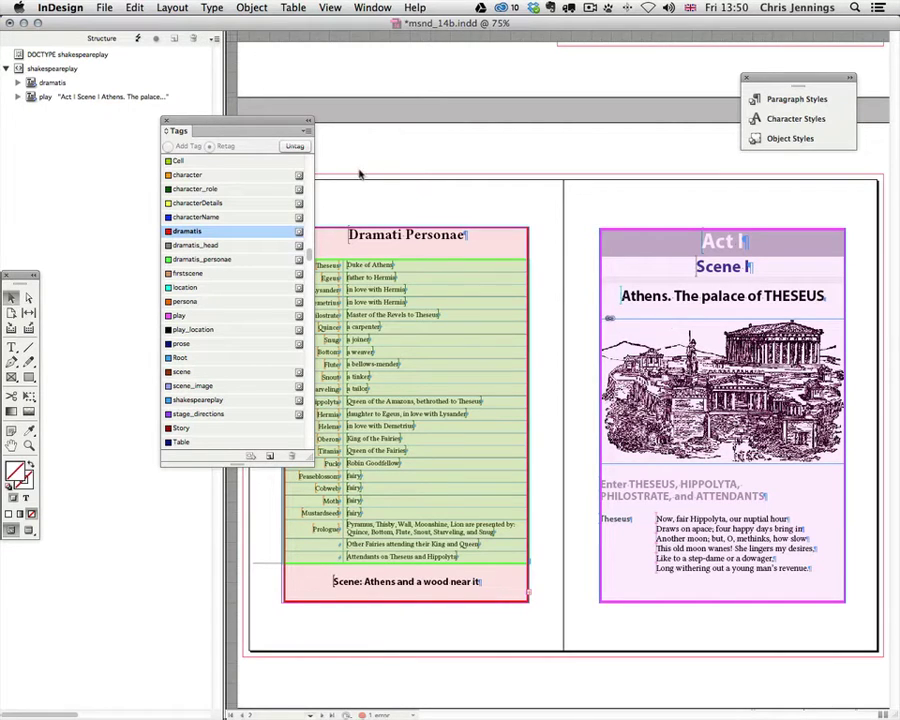
Show the rulers and select the Athens illustration frame
{"action": "key", "text": "super+r"}
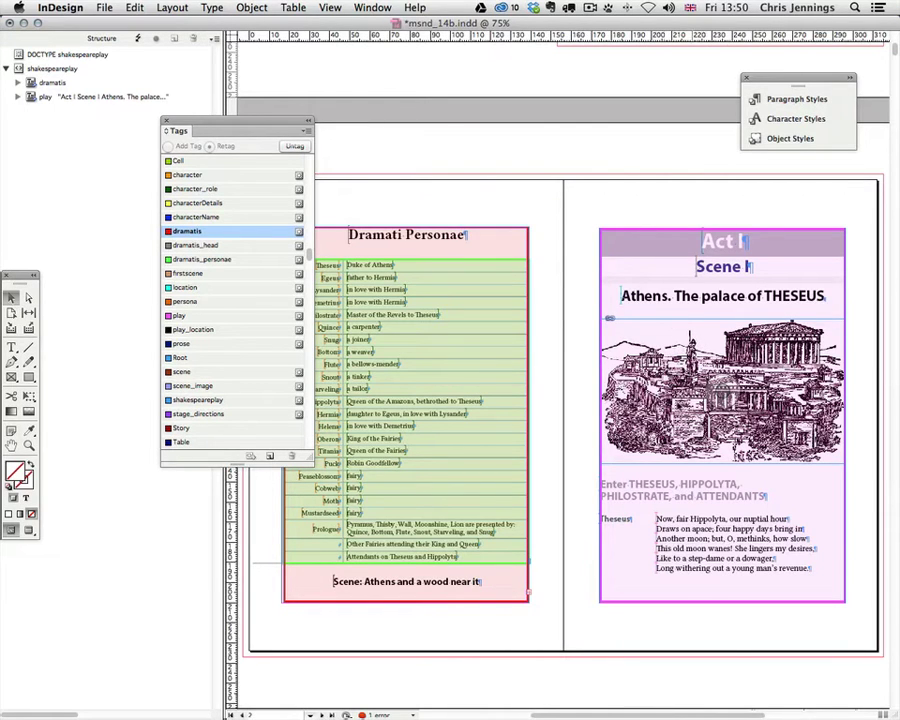
{"action": "left_click_drag", "start_coordinate": [605, 716], "coordinate": [632, 716]}
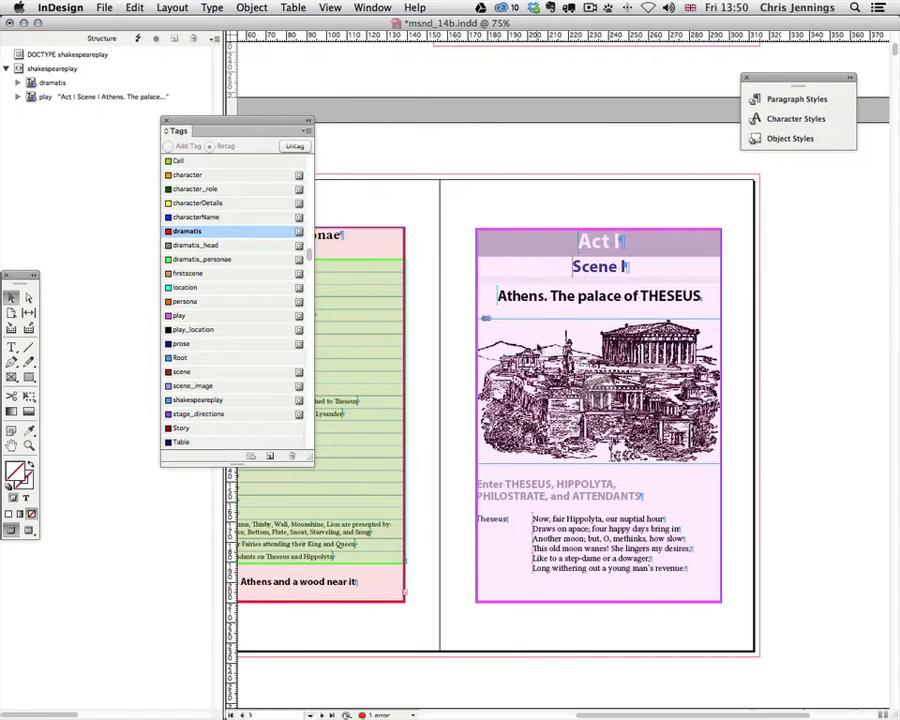
{"action": "left_click", "coordinate": [598, 390]}
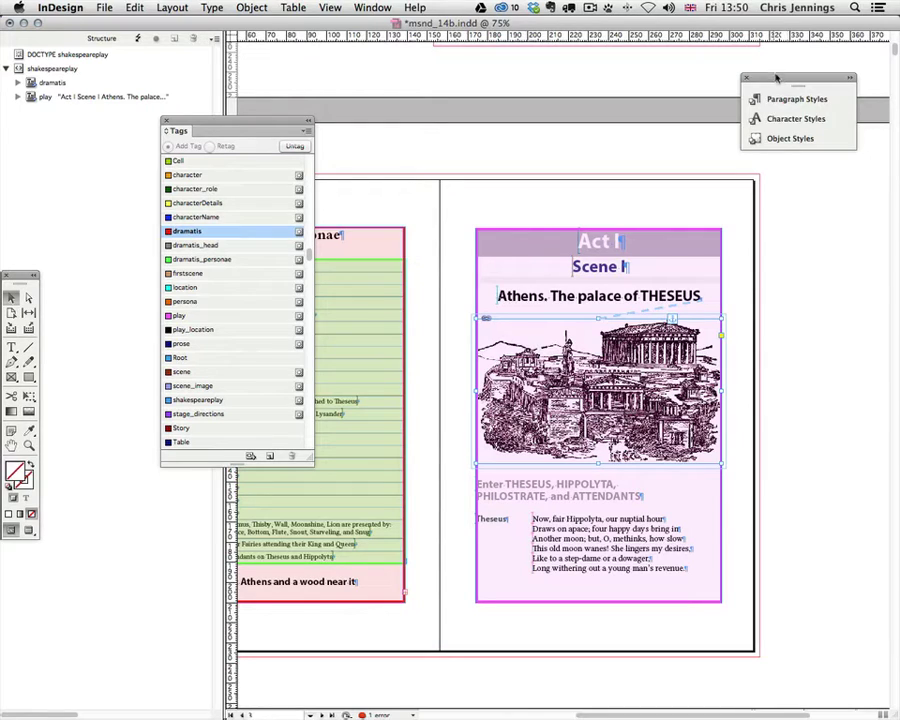
Check the illustration's object style, collapse the styles panels, and expand the play element
{"action": "mouse_move", "coordinate": [752, 86]}
{"action": "left_mouse_down"}
{"action": "mouse_move", "coordinate": [570, 118]}
{"action": "mouse_move", "coordinate": [385, 82]}
{"action": "left_mouse_up"}
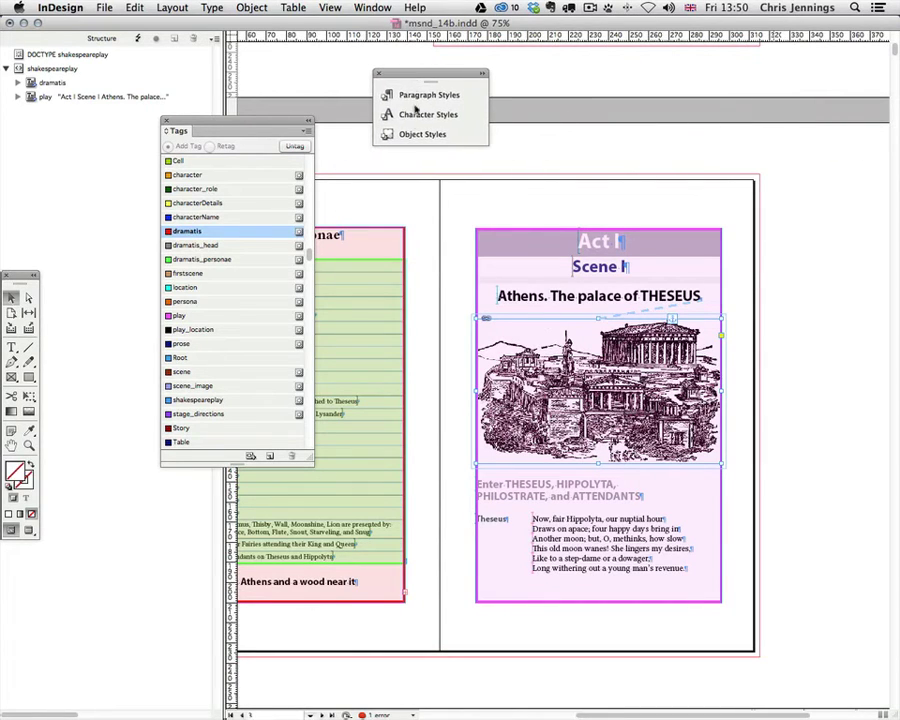
{"action": "left_click", "coordinate": [412, 136]}
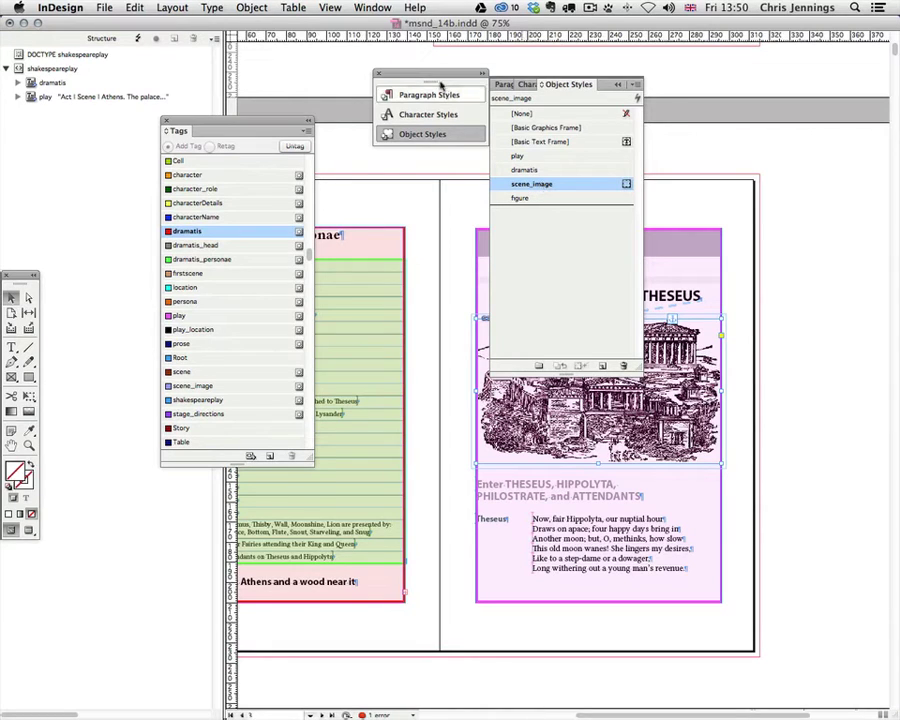
{"action": "left_click_drag", "start_coordinate": [431, 73], "coordinate": [757, 86]}
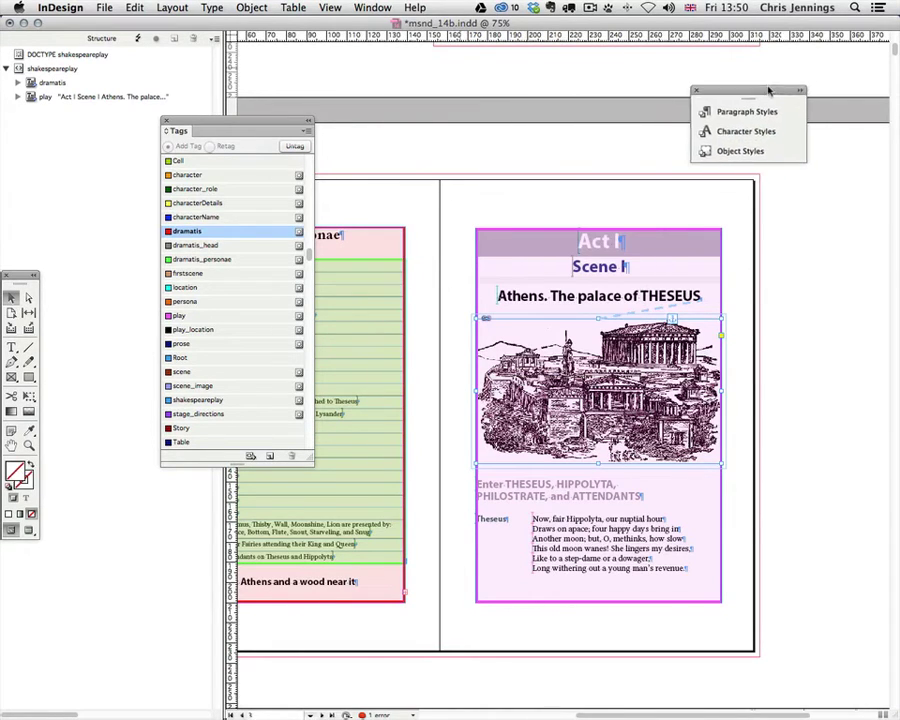
{"action": "left_click", "coordinate": [17, 97]}
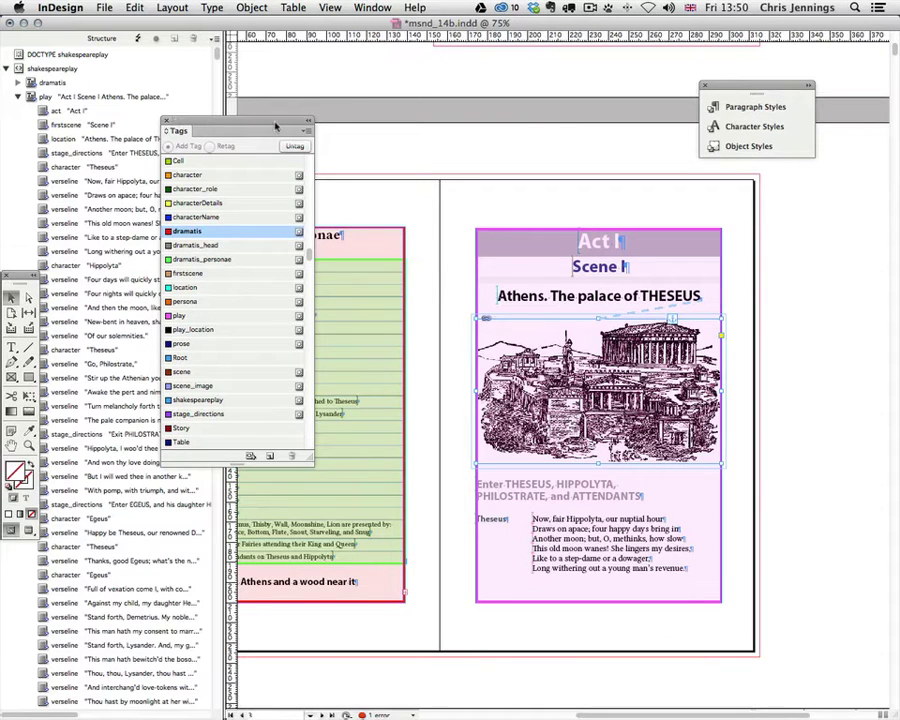
Inspect the Scene I text's location and stage_directions tags in Structure
{"action": "left_click_drag", "start_coordinate": [278, 126], "coordinate": [363, 72]}
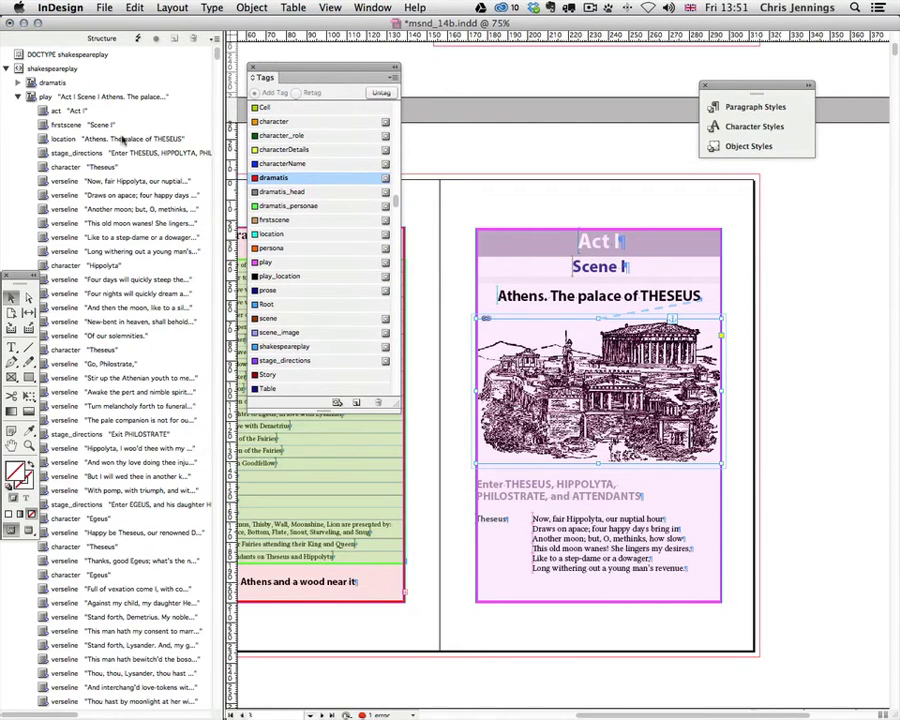
{"action": "double_click", "coordinate": [600, 267]}
{"action": "left_click_drag", "start_coordinate": [588, 267], "coordinate": [606, 267]}
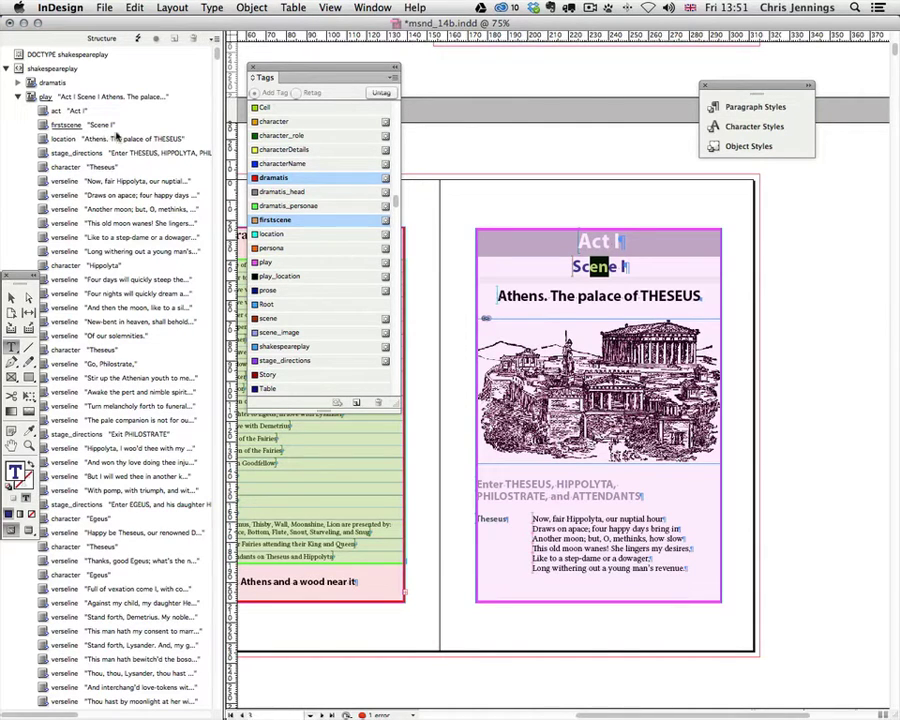
{"action": "left_click", "coordinate": [143, 140]}
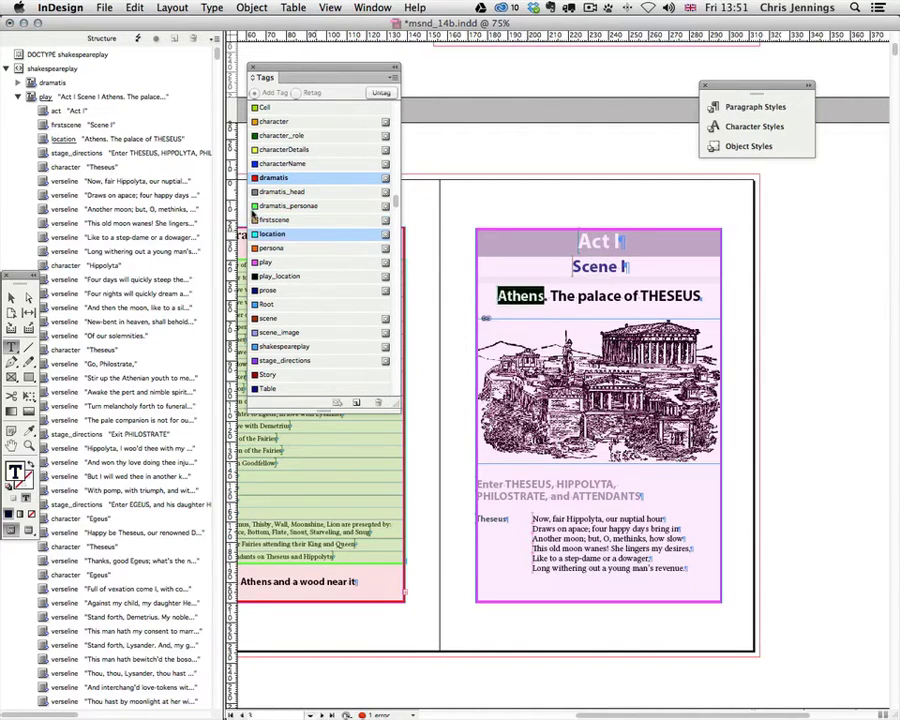
{"action": "left_click", "coordinate": [172, 155]}
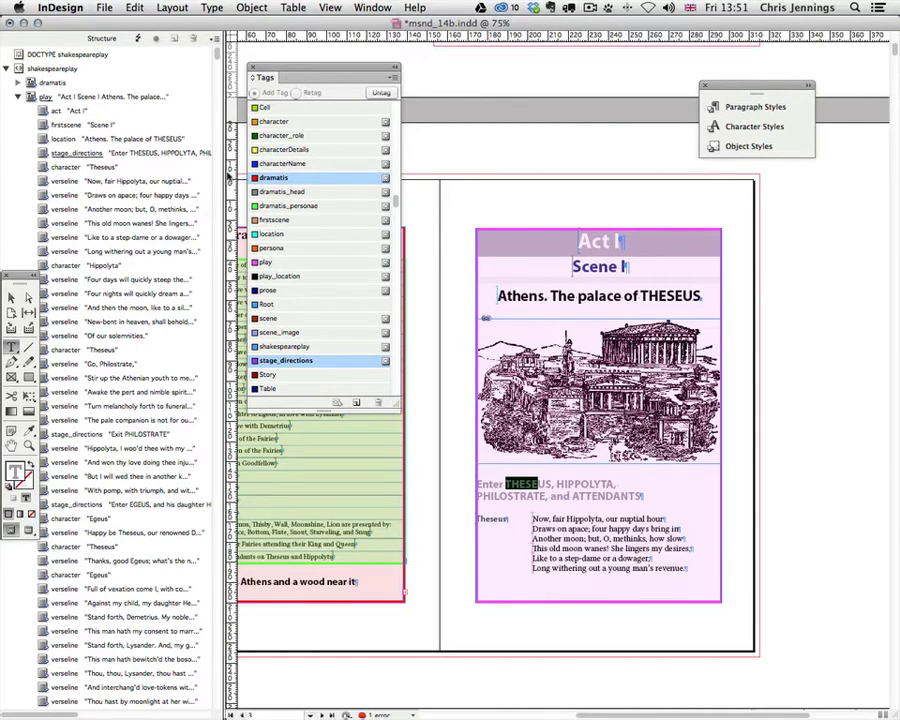
Tag the palace of Theseus picture as scene_image and expand its location element
{"action": "left_click", "coordinate": [11, 297]}
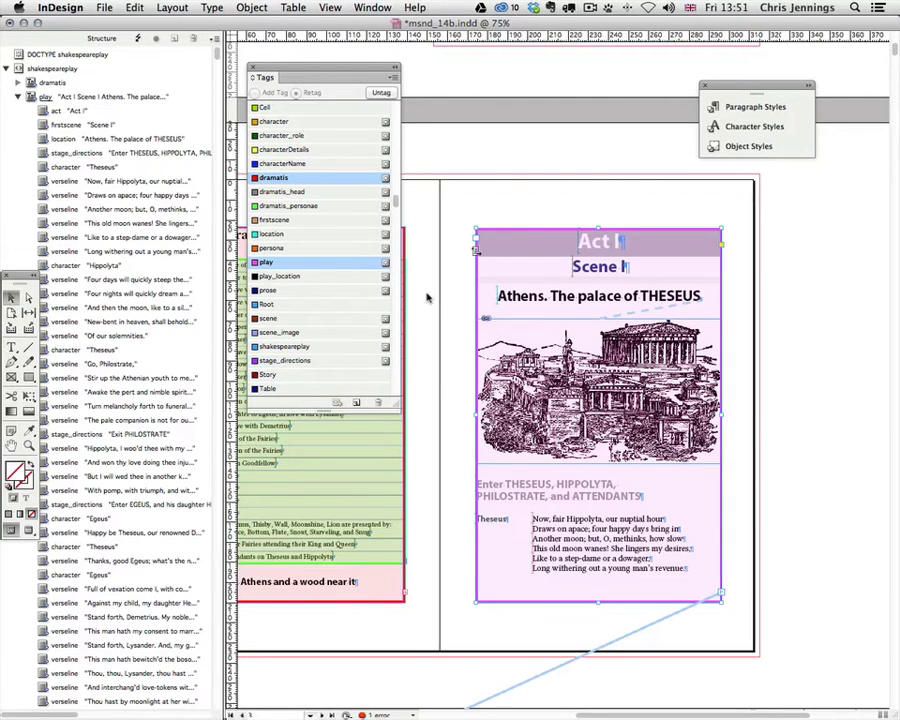
{"action": "left_click", "coordinate": [548, 344]}
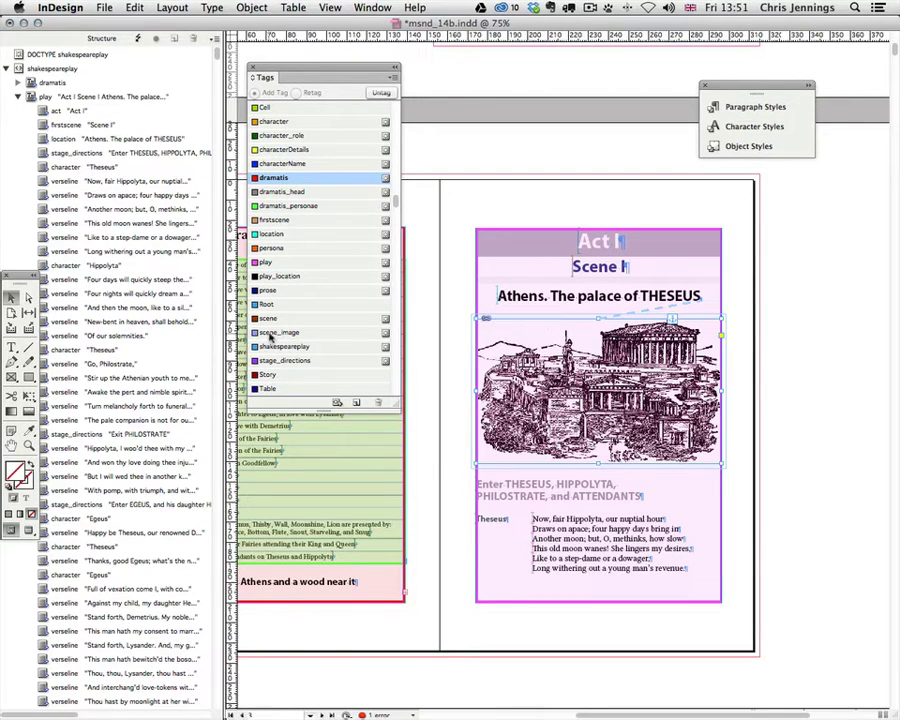
{"action": "left_click", "coordinate": [268, 336]}
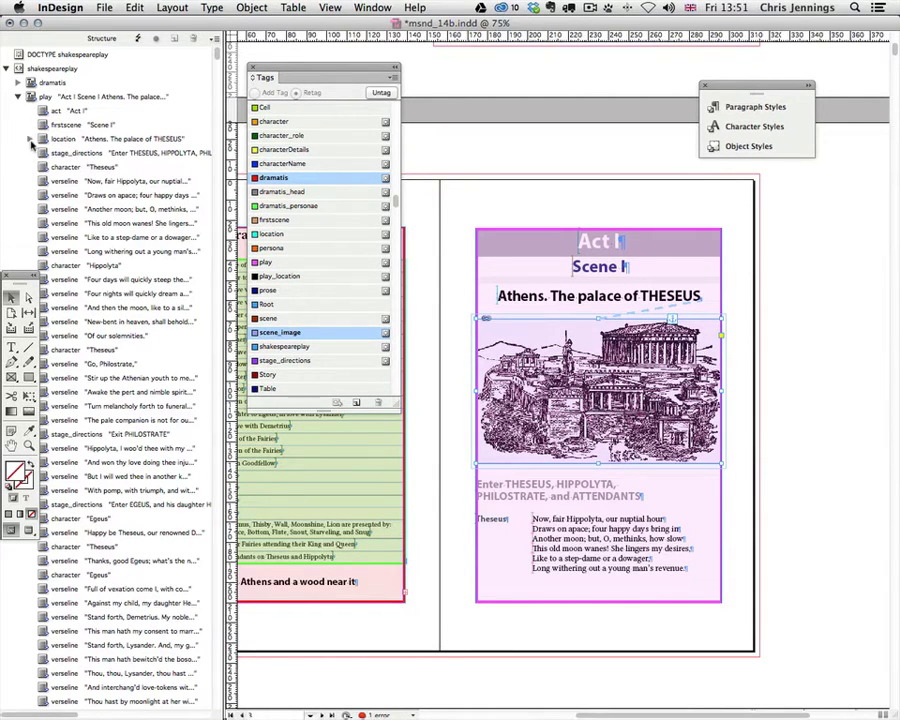
{"action": "left_click", "coordinate": [30, 139]}
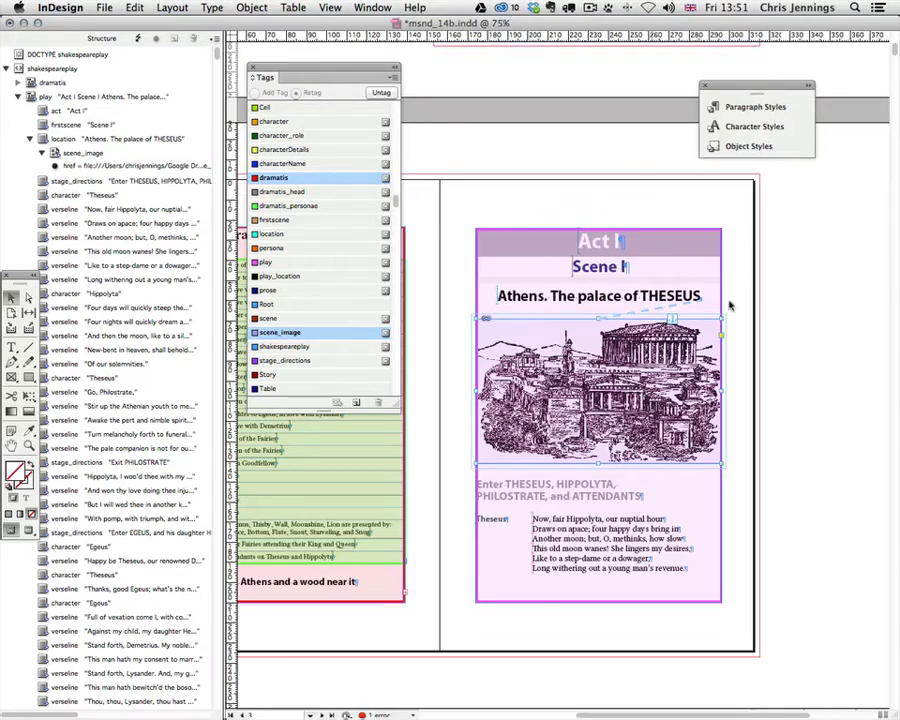
Tag the Quince's house picture as scene_image
{"action": "scroll", "coordinate": [726, 296], "scroll_direction": "down", "scroll_amount": 2}
{"action": "scroll", "coordinate": [731, 296], "scroll_direction": "down", "scroll_amount": 3}
{"action": "scroll", "coordinate": [730, 296], "scroll_direction": "down", "scroll_amount": 5}
{"action": "scroll", "coordinate": [730, 296], "scroll_direction": "down", "scroll_amount": 3}
{"action": "scroll", "coordinate": [730, 296], "scroll_direction": "down", "scroll_amount": 3}
{"action": "scroll", "coordinate": [730, 296], "scroll_direction": "down", "scroll_amount": 3}
{"action": "scroll", "coordinate": [730, 296], "scroll_direction": "down", "scroll_amount": 5}
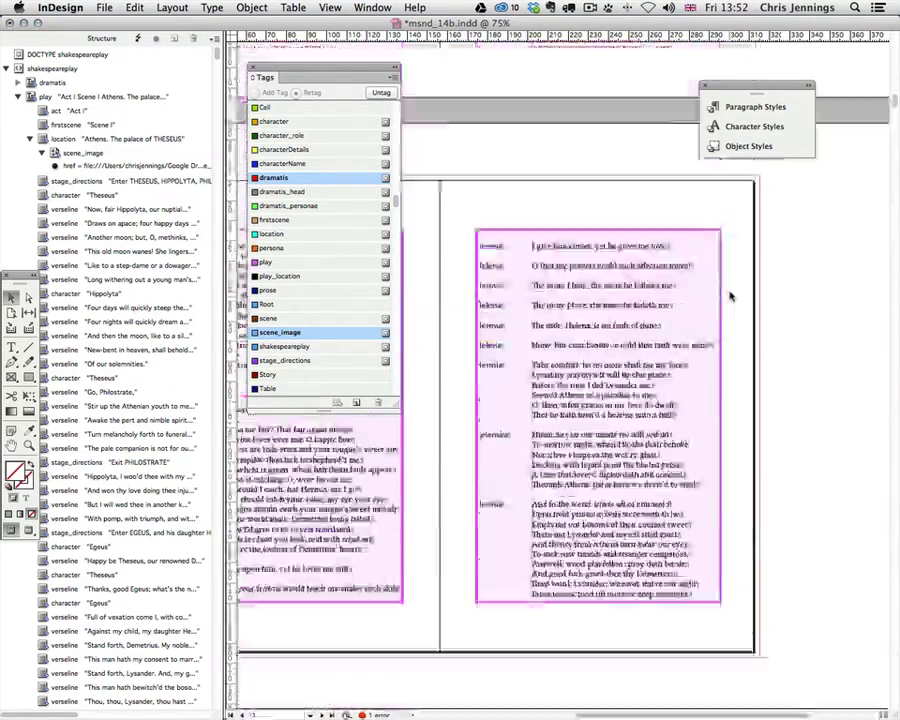
{"action": "scroll", "coordinate": [728, 295], "scroll_direction": "down", "scroll_amount": 2}
{"action": "scroll", "coordinate": [728, 295], "scroll_direction": "down", "scroll_amount": 4}
{"action": "left_click", "coordinate": [615, 400]}
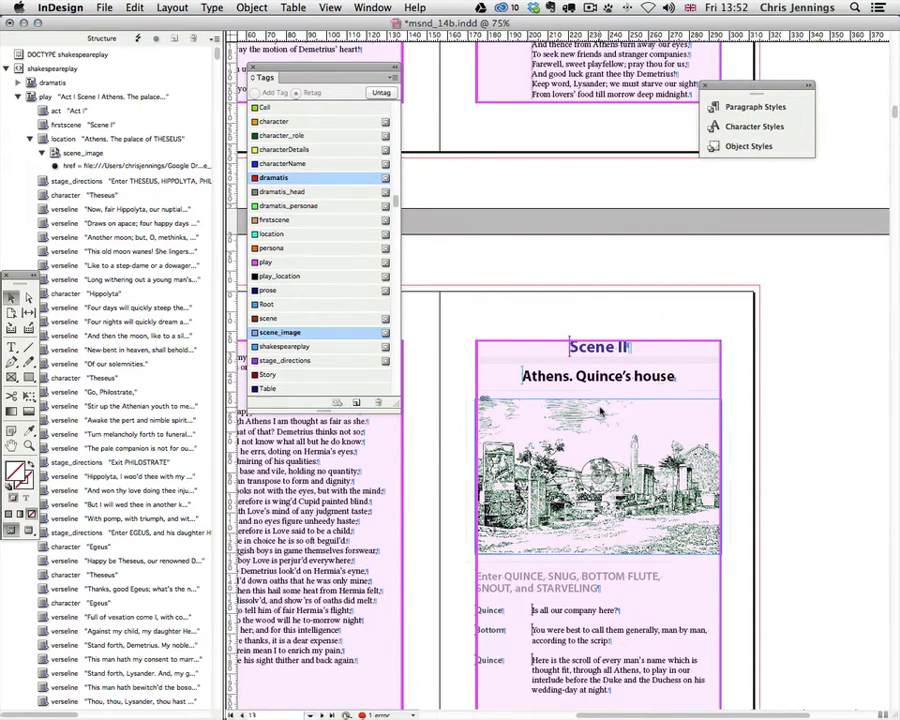
{"action": "left_click", "coordinate": [272, 333]}
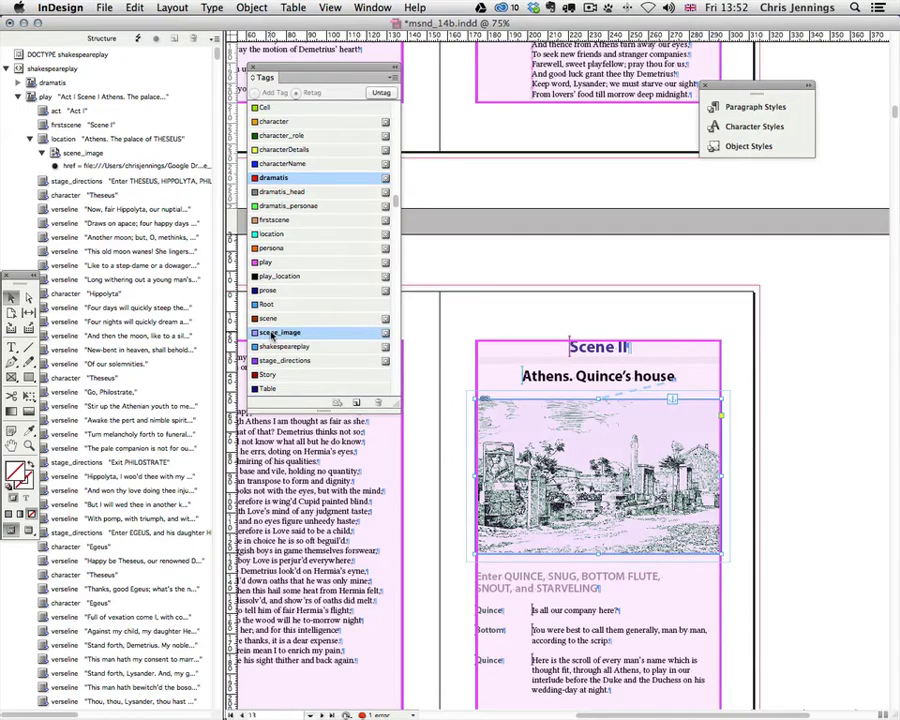
Tag the wood near Athens picture on the Act II page as scene_image
{"action": "scroll", "coordinate": [812, 391], "scroll_direction": "down", "scroll_amount": 5}
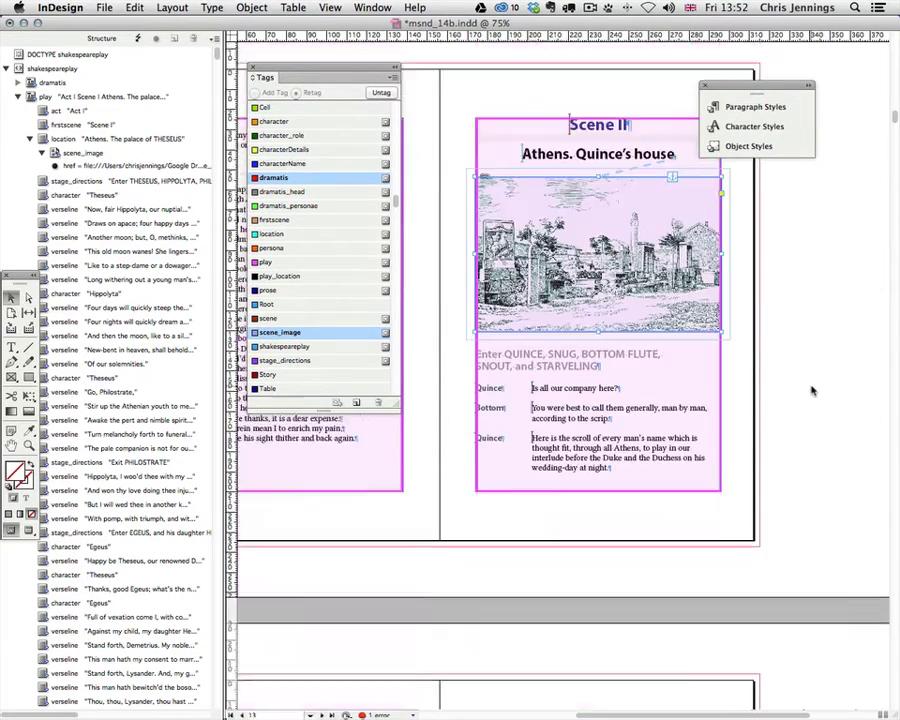
{"action": "scroll", "coordinate": [812, 391], "scroll_direction": "down", "scroll_amount": 5}
{"action": "scroll", "coordinate": [812, 391], "scroll_direction": "down", "scroll_amount": 5}
{"action": "scroll", "coordinate": [812, 391], "scroll_direction": "down", "scroll_amount": 5}
{"action": "scroll", "coordinate": [812, 391], "scroll_direction": "down", "scroll_amount": 5}
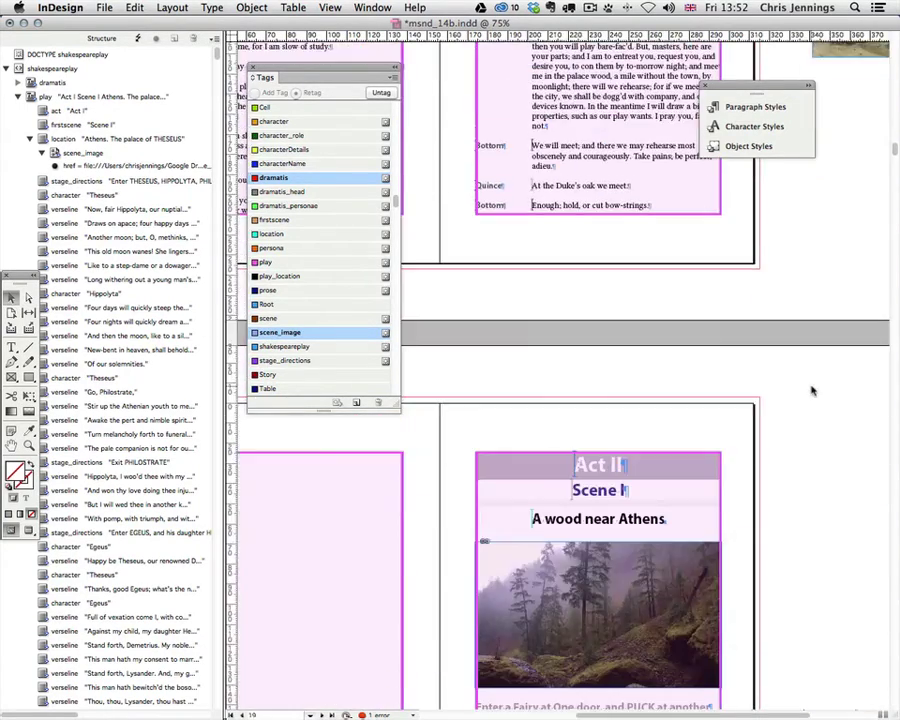
{"action": "scroll", "coordinate": [812, 391], "scroll_direction": "down", "scroll_amount": 4}
{"action": "left_click", "coordinate": [600, 380]}
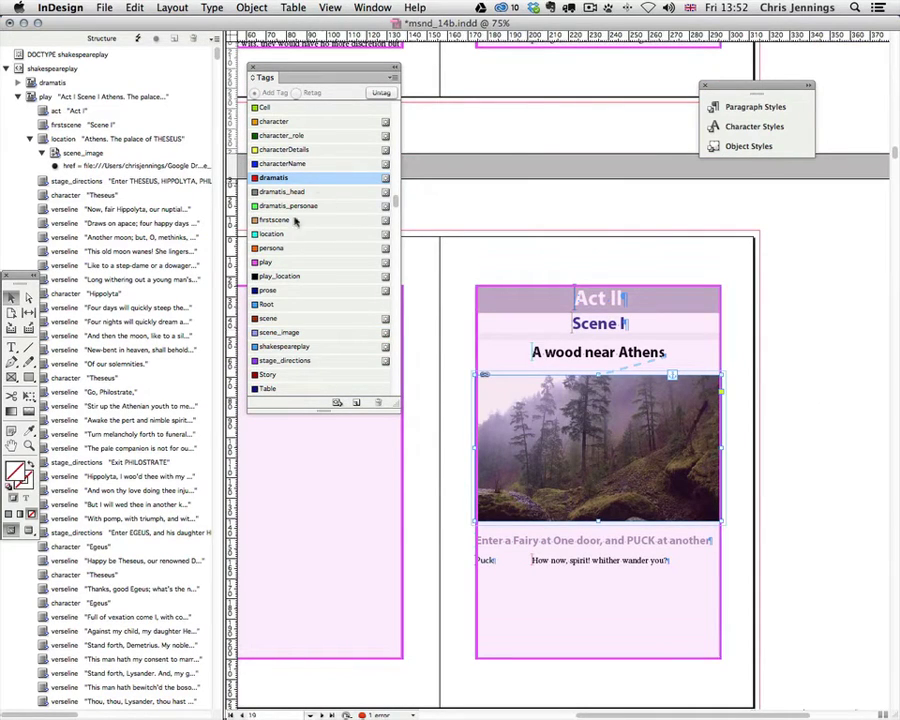
{"action": "left_click", "coordinate": [288, 333]}
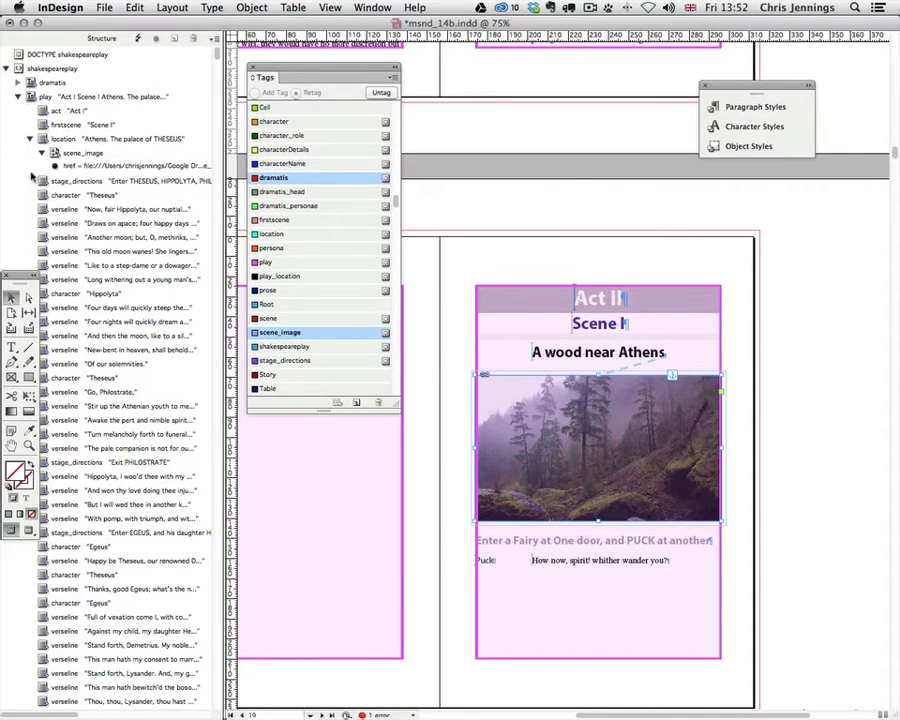
Collapse the play element and the tag list, and narrow the Structure pane
{"action": "left_click", "coordinate": [17, 97]}
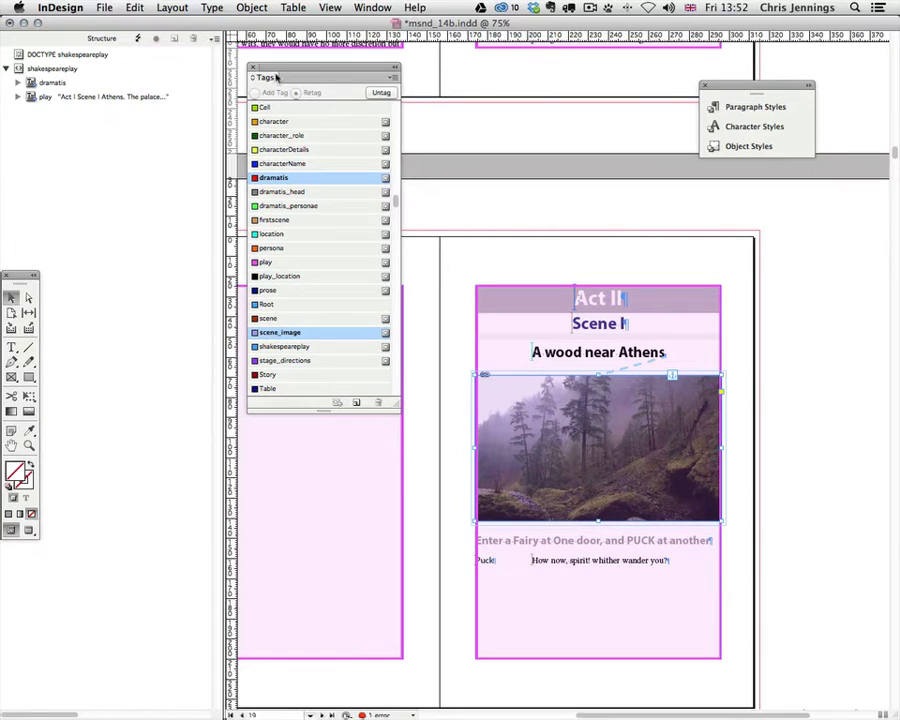
{"action": "double_click", "coordinate": [396, 76]}
{"action": "scroll", "coordinate": [534, 243], "scroll_direction": "down", "scroll_amount": 10}
{"action": "scroll", "coordinate": [534, 243], "scroll_direction": "down", "scroll_amount": 2}
{"action": "scroll", "coordinate": [534, 243], "scroll_direction": "up", "scroll_amount": 5}
{"action": "scroll", "coordinate": [534, 243], "scroll_direction": "up", "scroll_amount": 5}
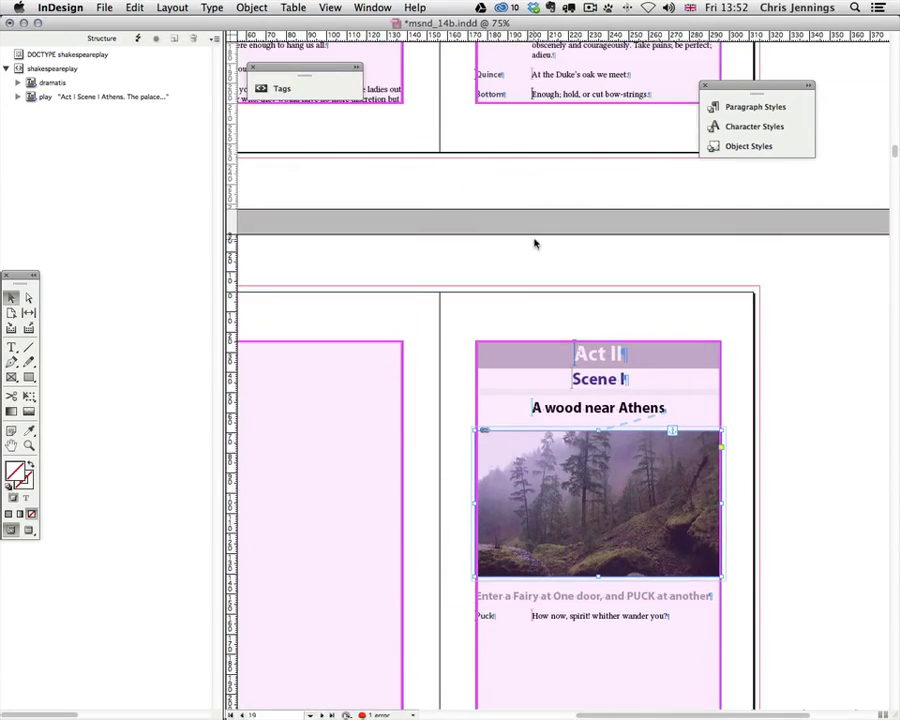
{"action": "scroll", "coordinate": [534, 243], "scroll_direction": "up", "scroll_amount": 3}
{"action": "scroll", "coordinate": [534, 243], "scroll_direction": "up", "scroll_amount": 3}
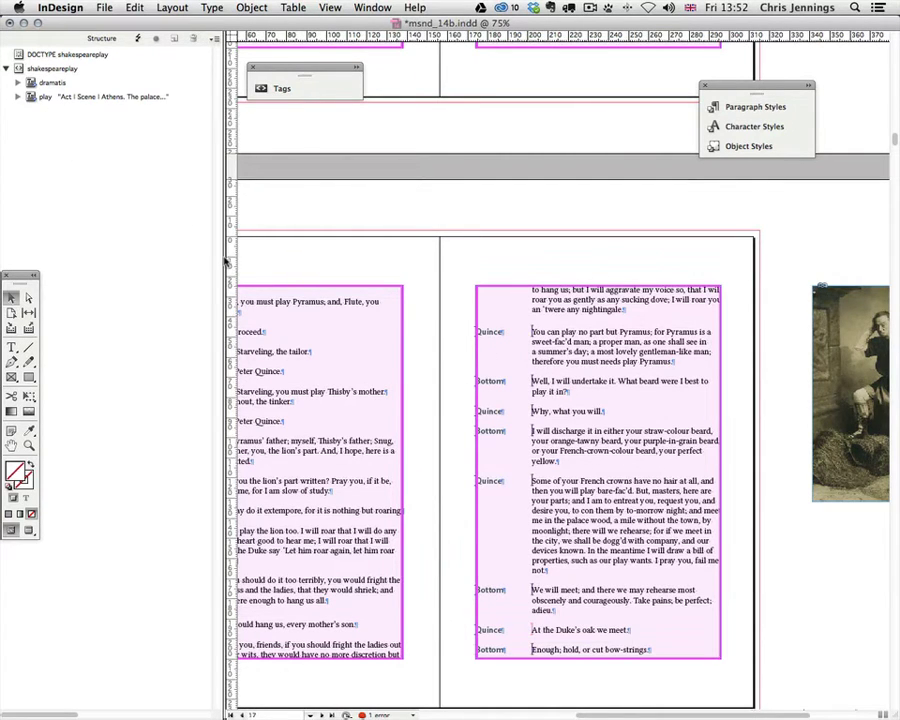
{"action": "left_click_drag", "start_coordinate": [226, 262], "coordinate": [148, 256]}
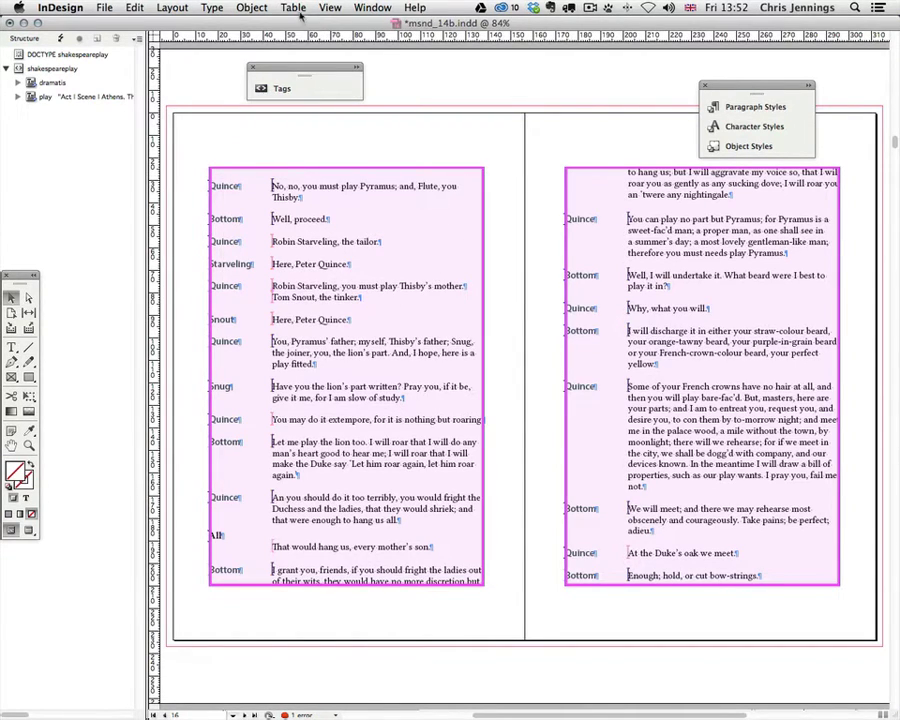
Hide the tag markers and the tagged-frame colouring
{"action": "left_click", "coordinate": [329, 8]}
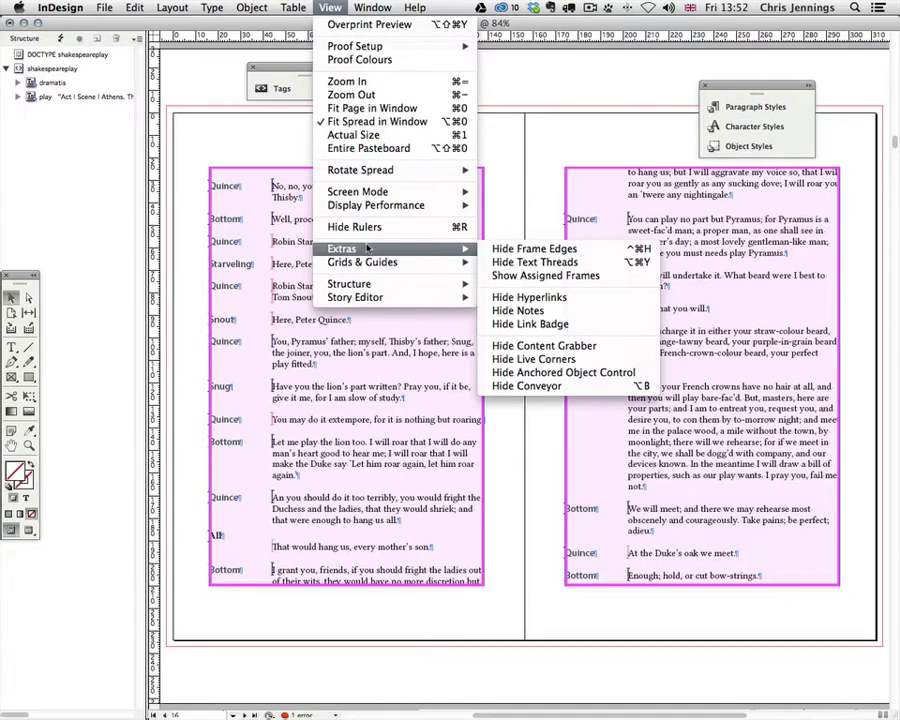
{"action": "mouse_move", "coordinate": [349, 284]}
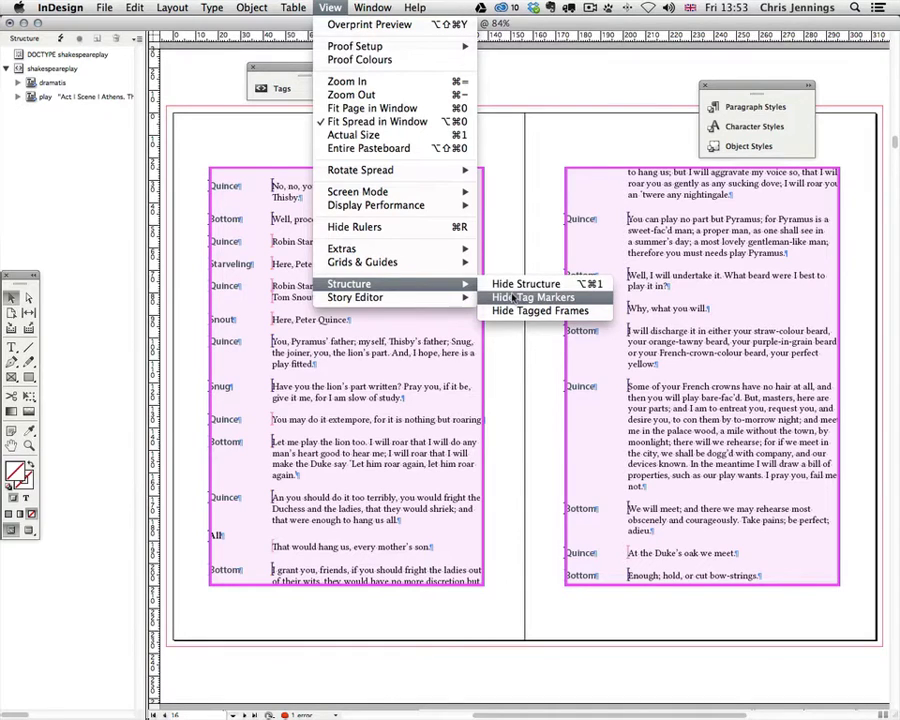
{"action": "left_click", "coordinate": [513, 298]}
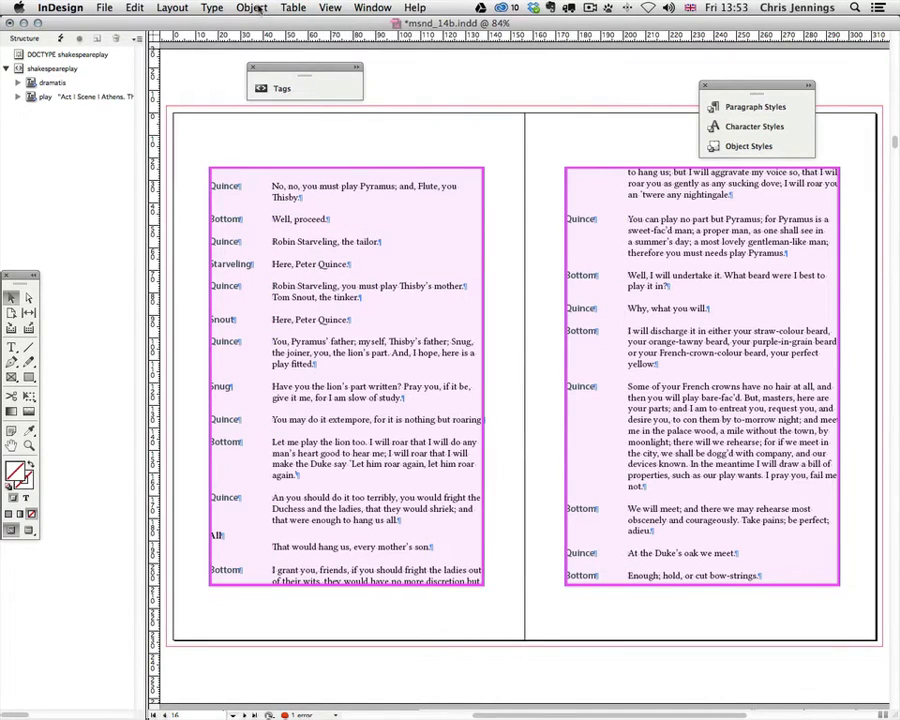
{"action": "left_click", "coordinate": [331, 8]}
{"action": "mouse_move", "coordinate": [349, 284]}
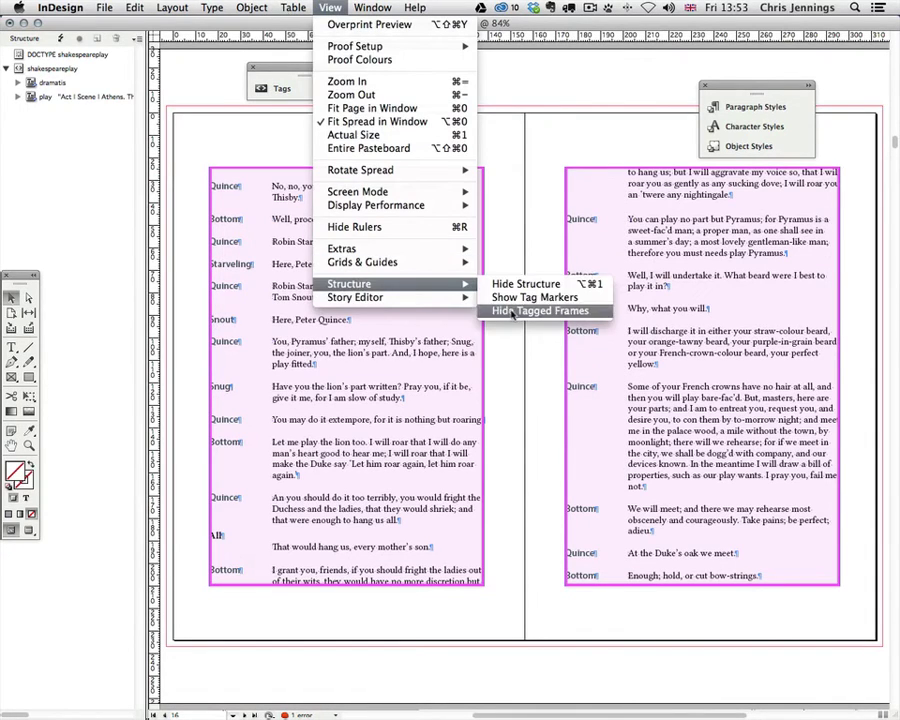
{"action": "left_click", "coordinate": [505, 310]}
{"action": "left_click", "coordinate": [342, 232]}
{"action": "scroll", "coordinate": [342, 233], "scroll_direction": "down", "scroll_amount": 5}
{"action": "scroll", "coordinate": [342, 233], "scroll_direction": "down", "scroll_amount": 5}
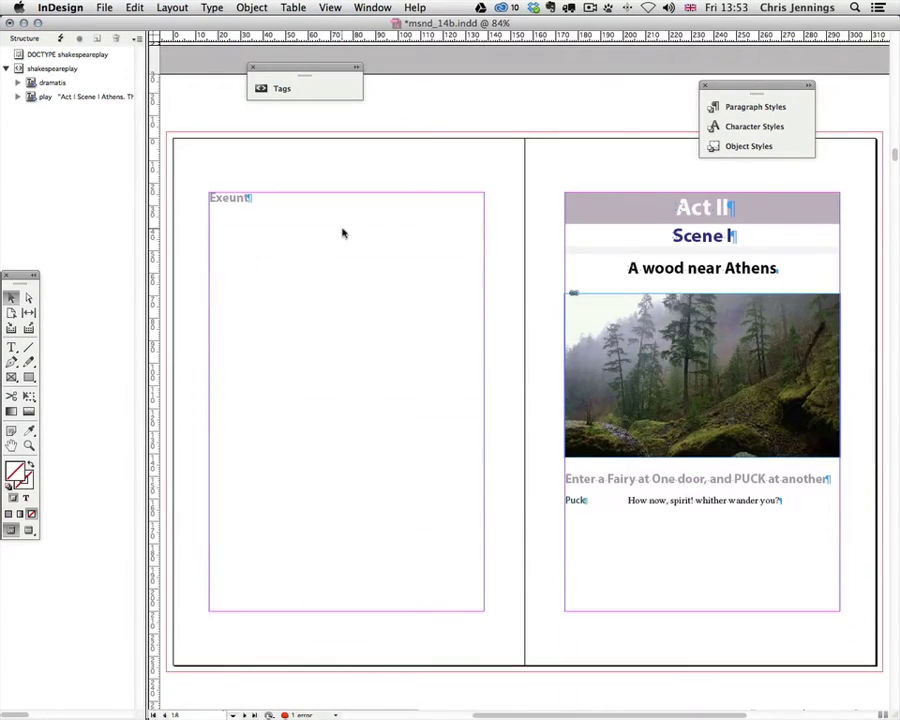
{"action": "scroll", "coordinate": [342, 233], "scroll_direction": "up", "scroll_amount": 3}
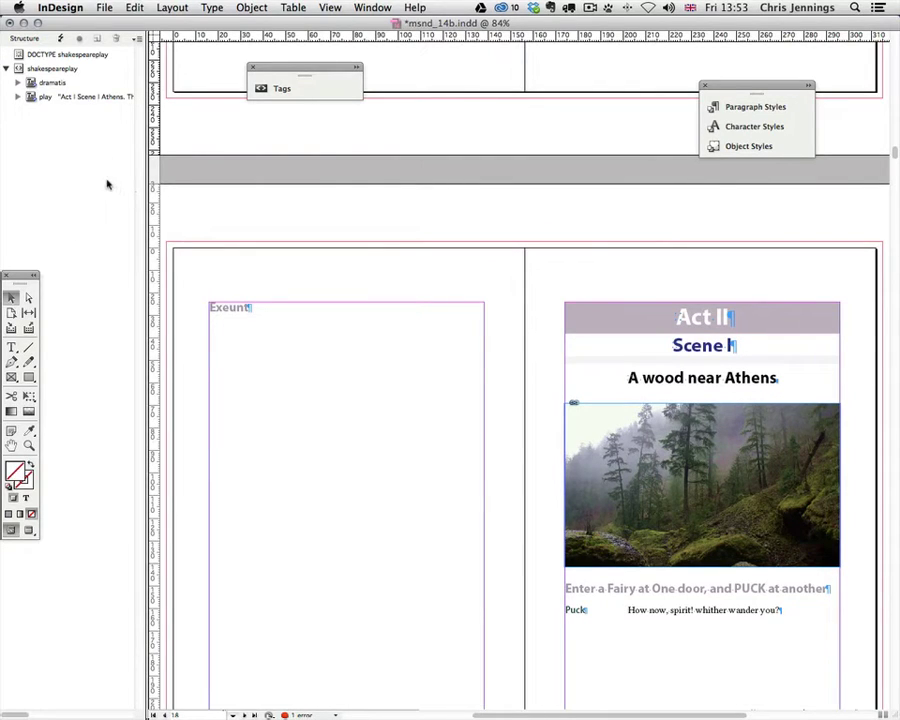
Export the XML as msnd_14b.xml in the shakespeare_work folder
{"action": "left_click", "coordinate": [138, 41]}
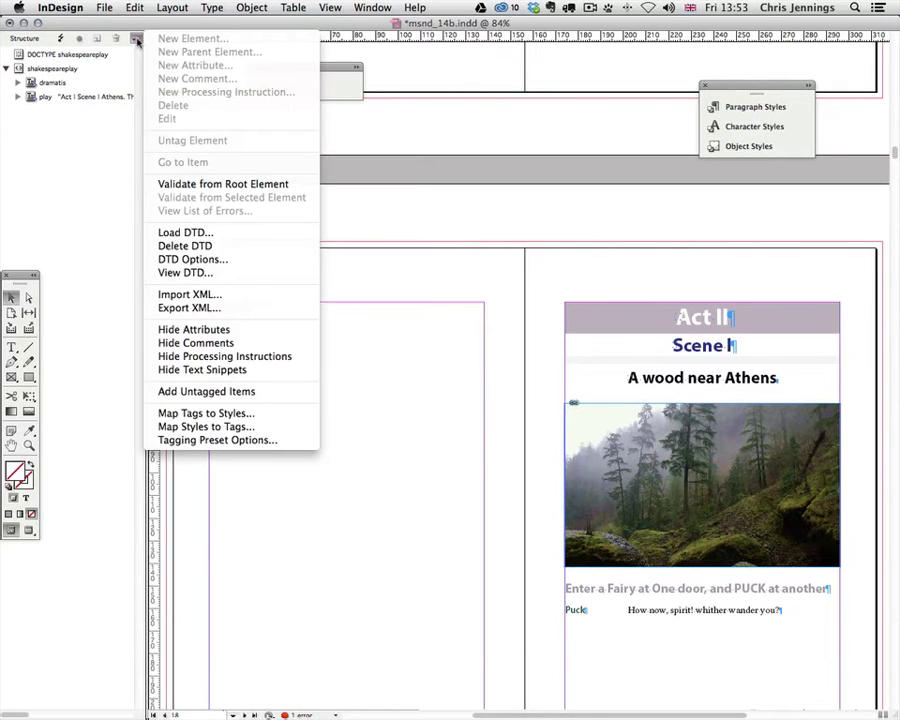
{"action": "left_click", "coordinate": [183, 308]}
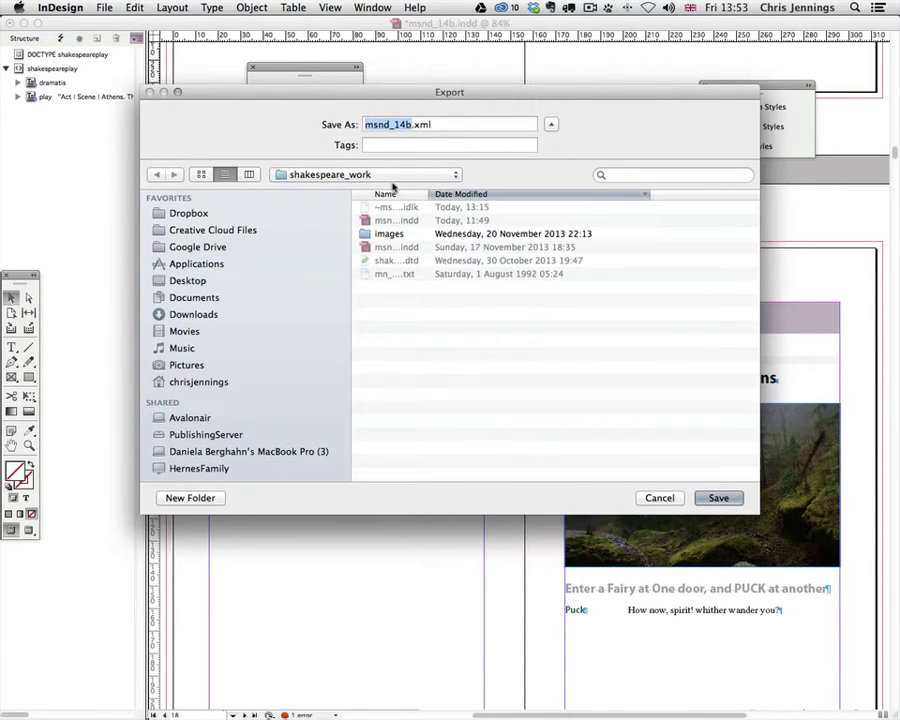
{"action": "left_click", "coordinate": [300, 175]}
{"action": "left_click", "coordinate": [306, 150]}
{"action": "left_click", "coordinate": [436, 126]}
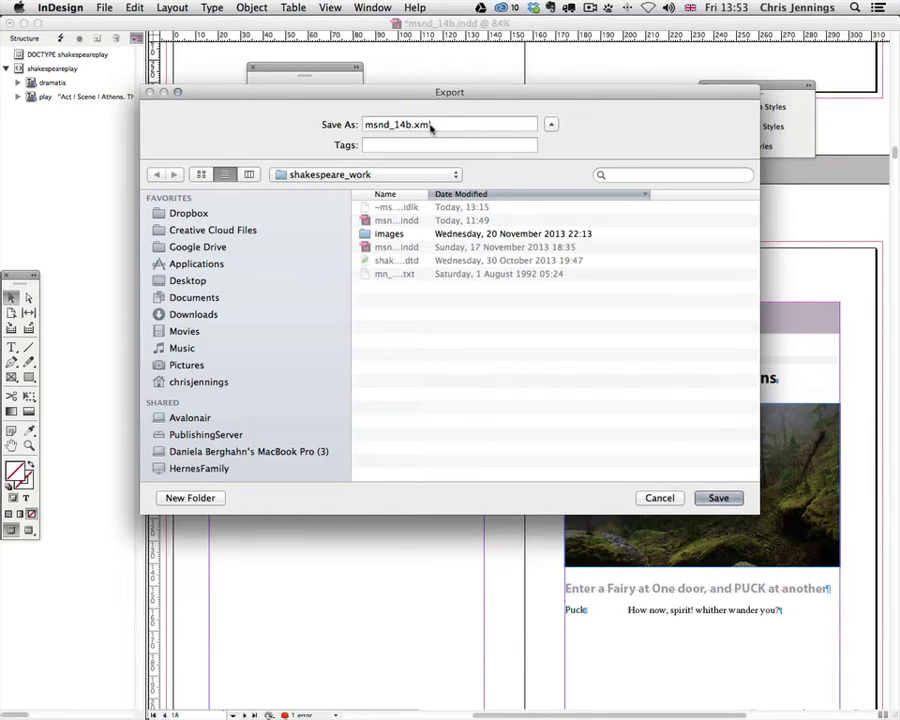
{"action": "left_click", "coordinate": [717, 496]}
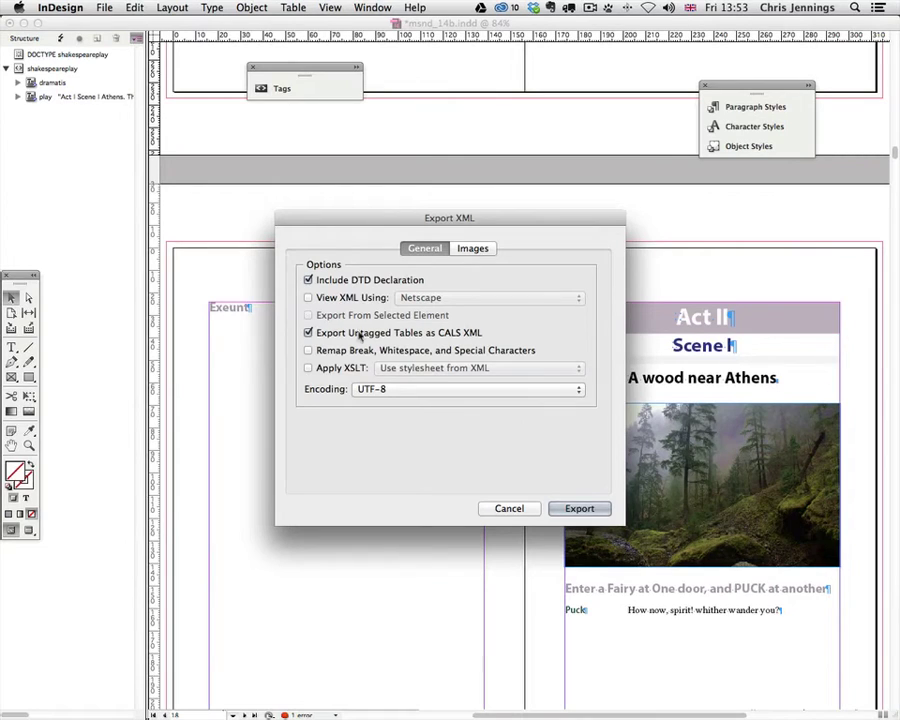
Tick Original Images under the Images options and run the XML export
{"action": "left_click_drag", "start_coordinate": [345, 232], "coordinate": [334, 209]}
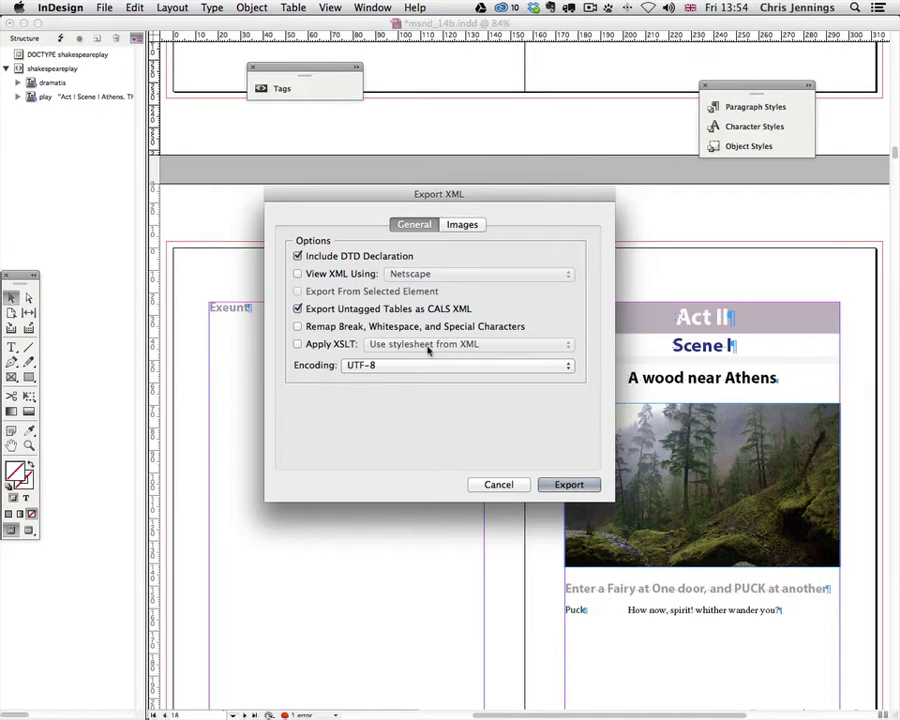
{"action": "left_click", "coordinate": [460, 226]}
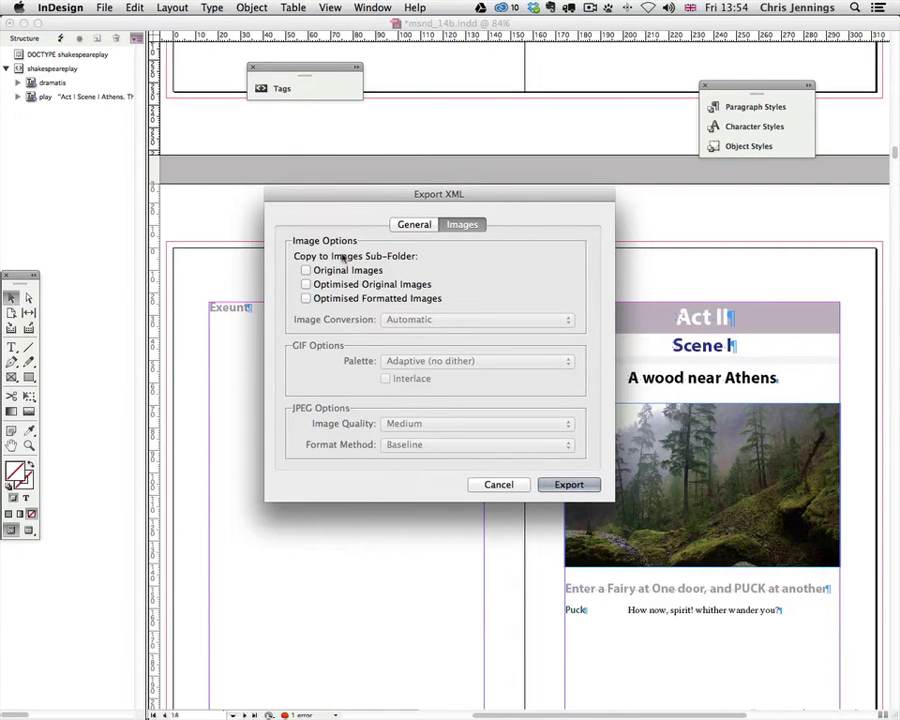
{"action": "left_click", "coordinate": [306, 270]}
{"action": "left_click", "coordinate": [569, 484]}
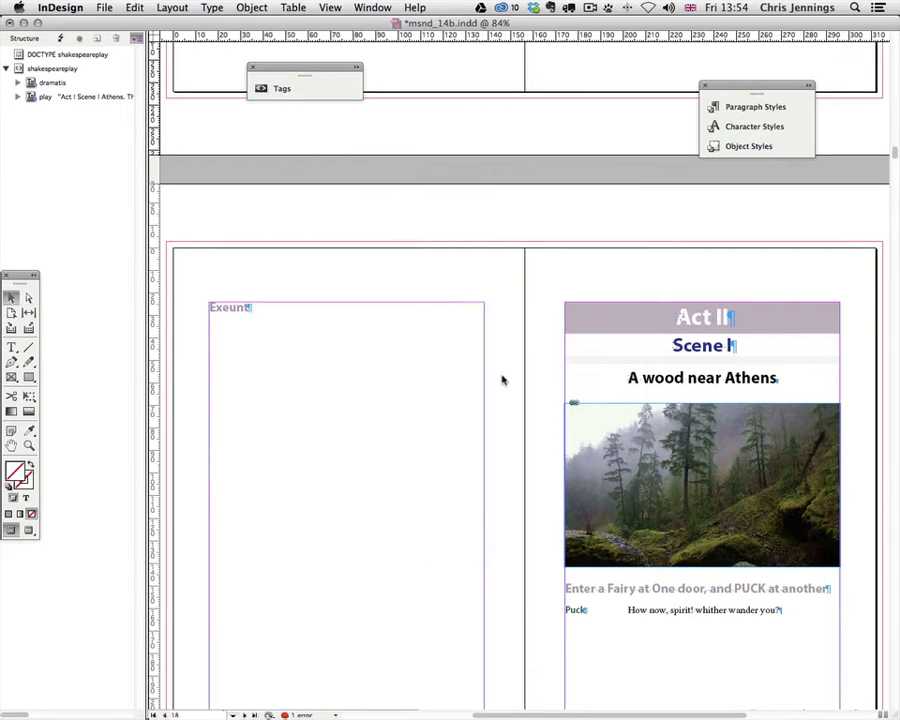
Select msnd_14b.xml in Finder's shakespeare_work folder and bring it up in TextWrangler
{"action": "key", "text": "super+Tab"}
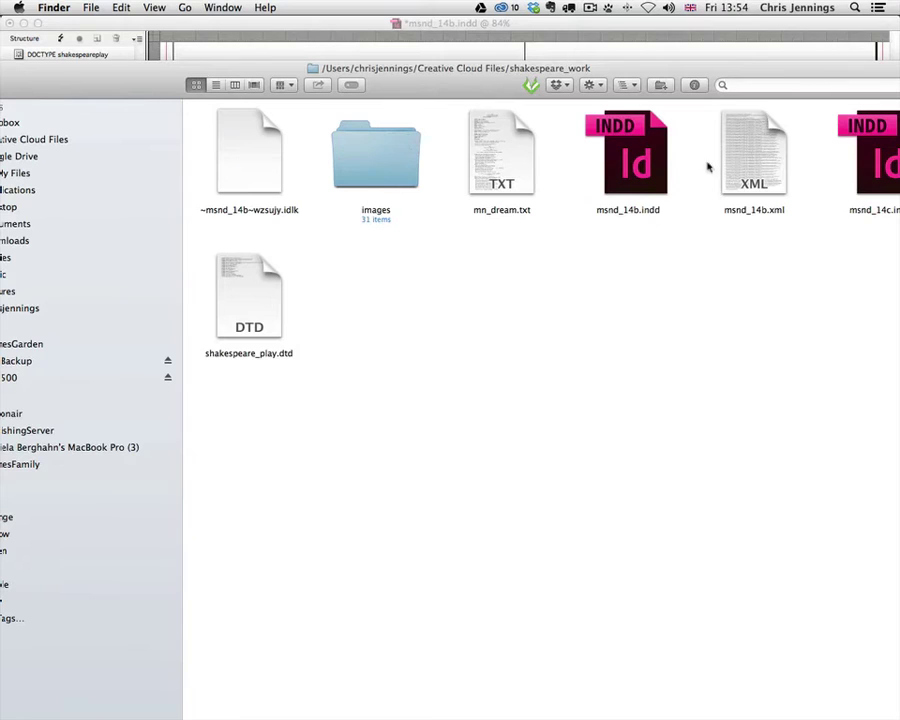
{"action": "left_click", "coordinate": [760, 158]}
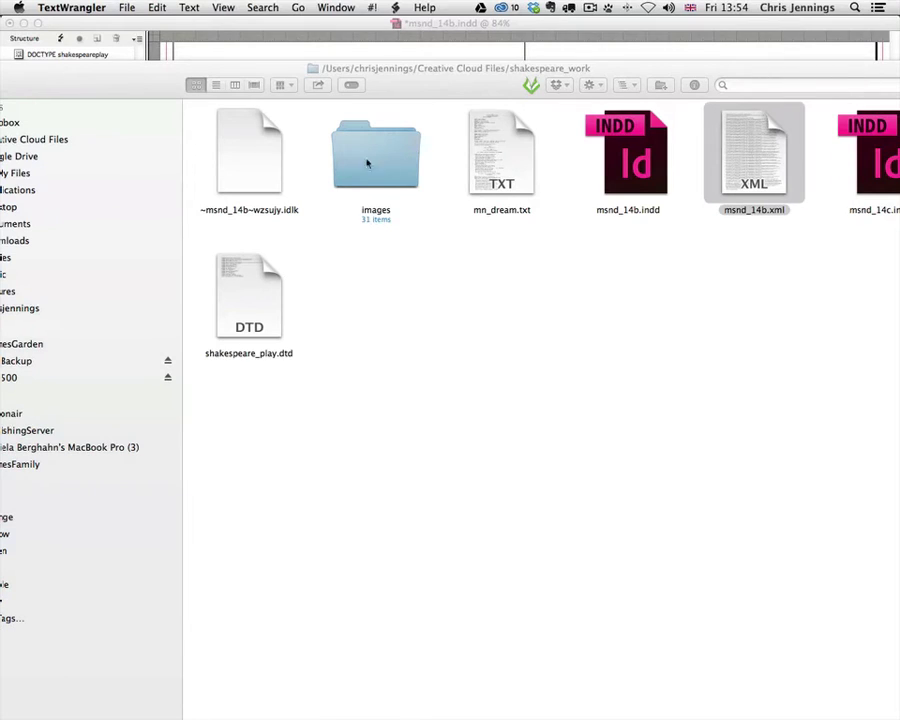
{"action": "left_click_drag", "start_coordinate": [227, 74], "coordinate": [899, 145]}
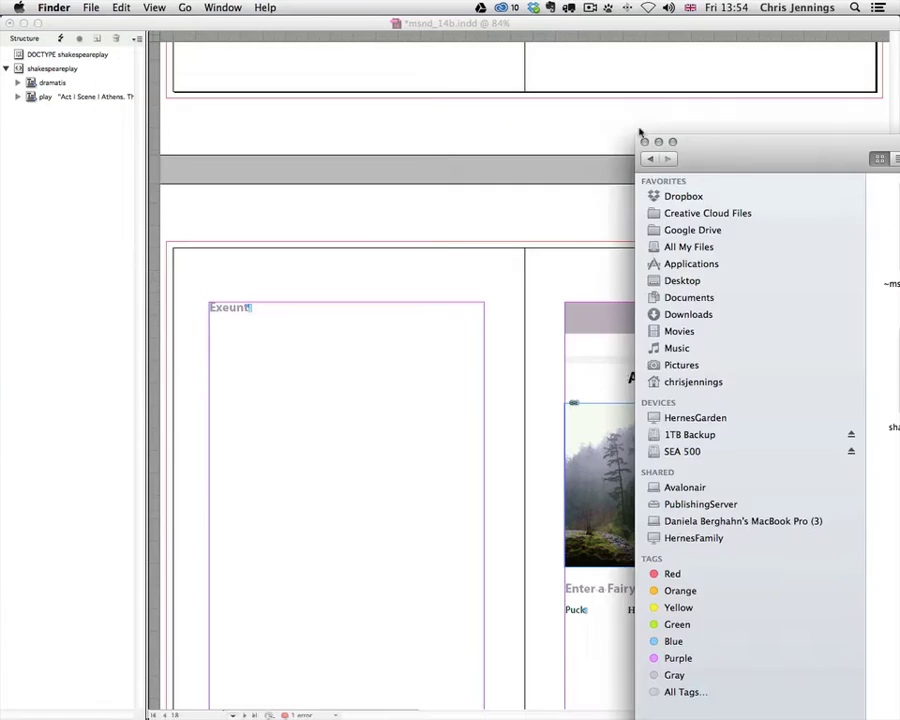
{"action": "mouse_move", "coordinate": [899, 30]}
{"action": "left_mouse_down"}
{"action": "mouse_move", "coordinate": [245, 35]}
{"action": "mouse_move", "coordinate": [257, 24]}
{"action": "left_mouse_up"}
{"action": "left_click", "coordinate": [257, 28]}
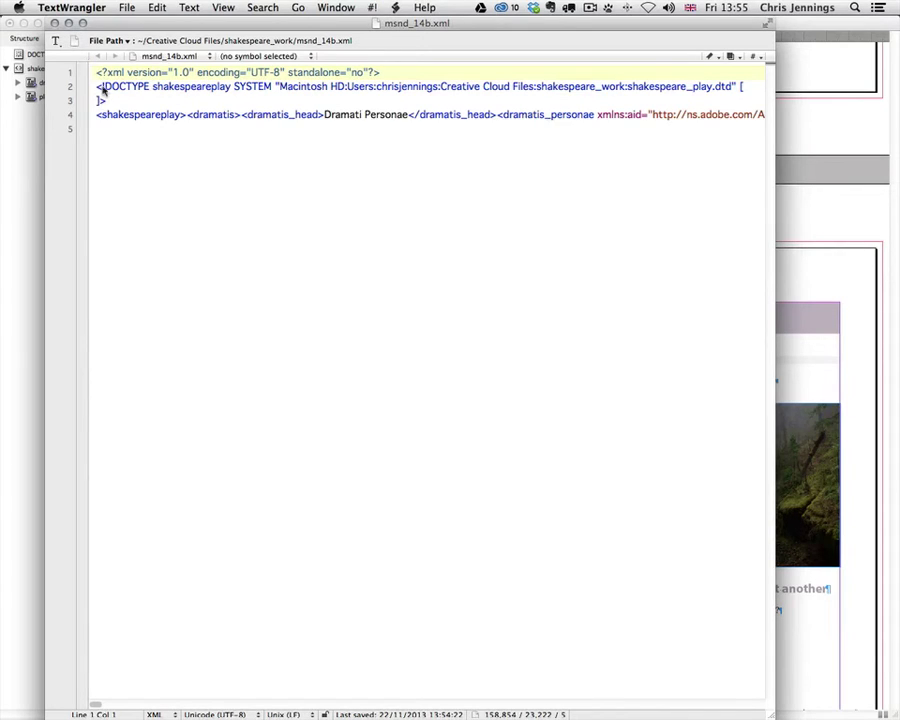
Turn on Soft Wrap Text, scroll through the XML, and select the bracket between verseline tags
{"action": "left_click", "coordinate": [55, 41]}
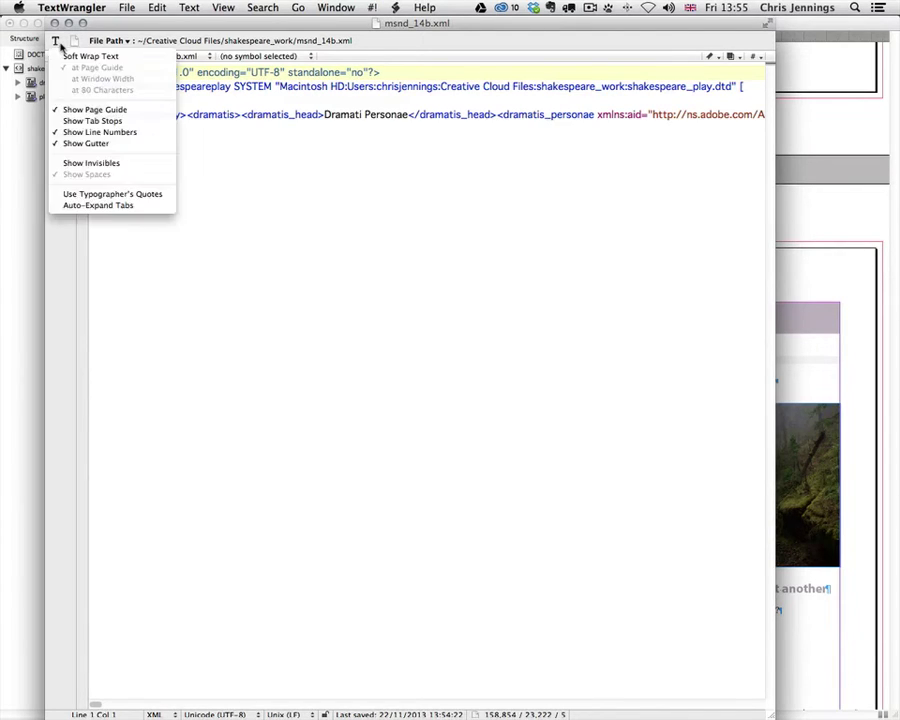
{"action": "left_click", "coordinate": [88, 56]}
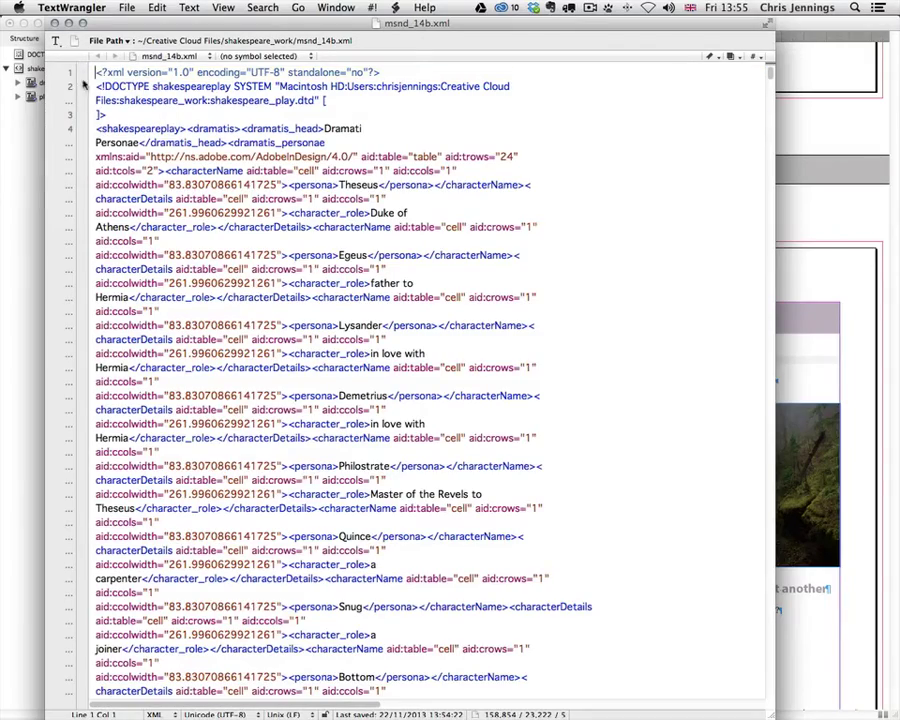
{"action": "scroll", "coordinate": [311, 250], "scroll_direction": "down", "scroll_amount": 1}
{"action": "scroll", "coordinate": [311, 250], "scroll_direction": "down", "scroll_amount": 5}
{"action": "scroll", "coordinate": [311, 250], "scroll_direction": "down", "scroll_amount": 5}
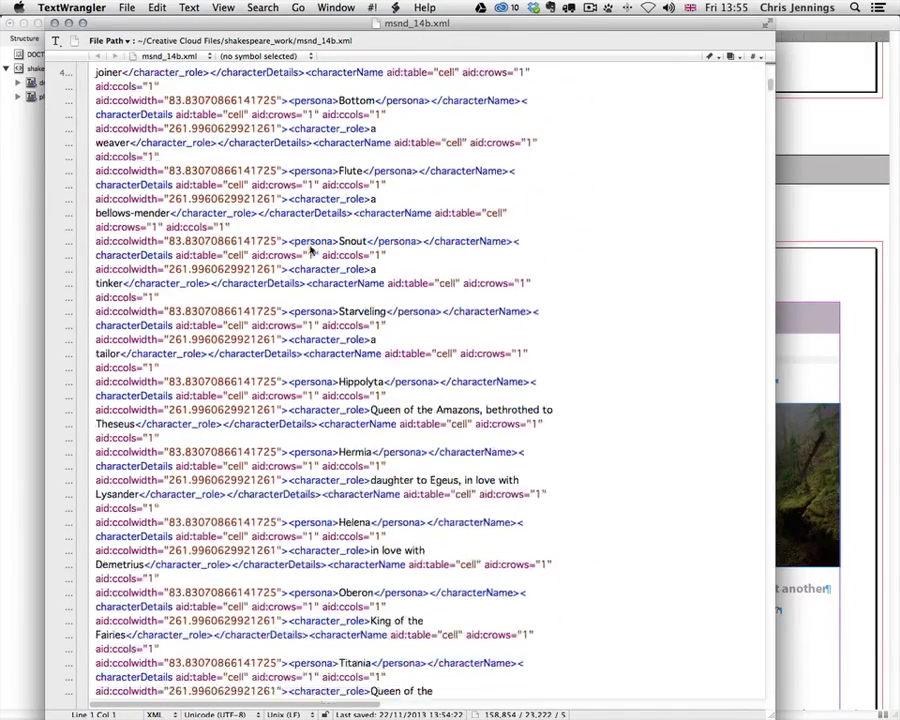
{"action": "scroll", "coordinate": [311, 250], "scroll_direction": "down", "scroll_amount": 5}
{"action": "scroll", "coordinate": [311, 250], "scroll_direction": "down", "scroll_amount": 5}
{"action": "scroll", "coordinate": [311, 250], "scroll_direction": "down", "scroll_amount": 5}
{"action": "scroll", "coordinate": [311, 250], "scroll_direction": "down", "scroll_amount": 3}
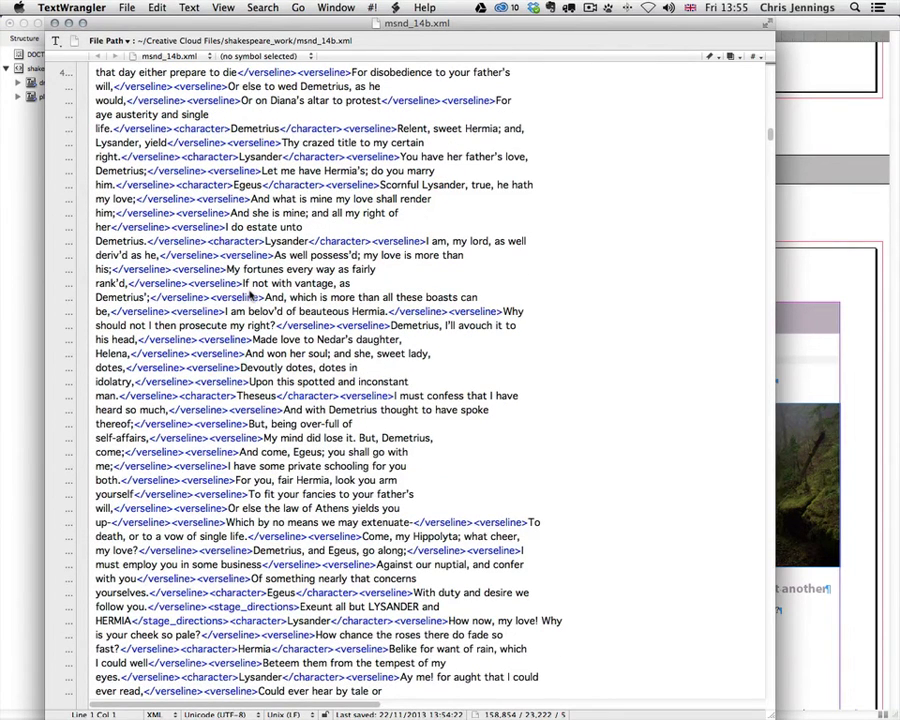
{"action": "scroll", "coordinate": [253, 296], "scroll_direction": "up", "scroll_amount": 2}
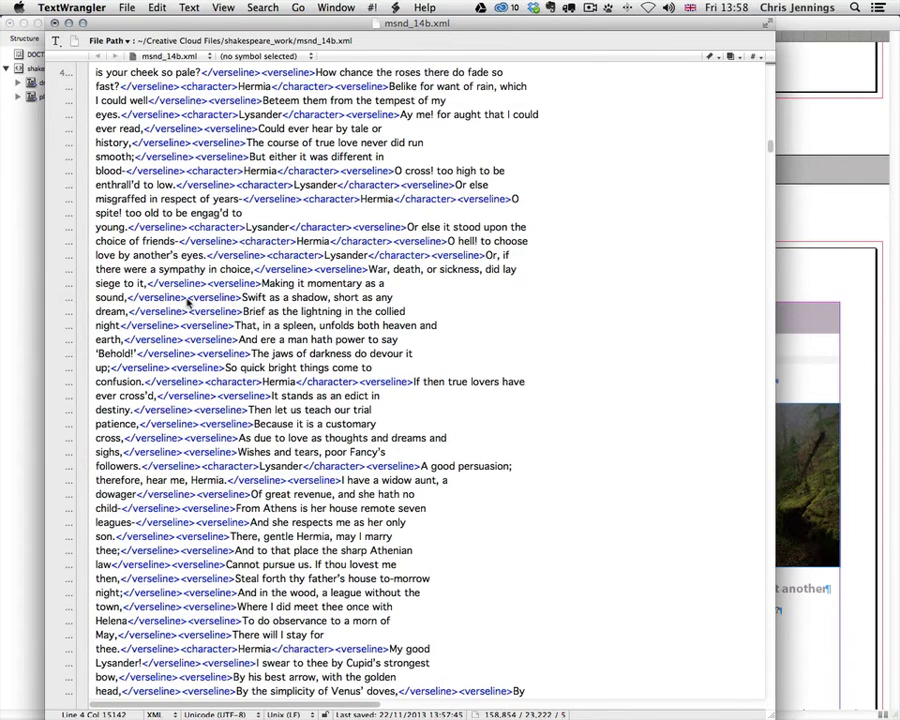
{"action": "left_click", "coordinate": [186, 298]}
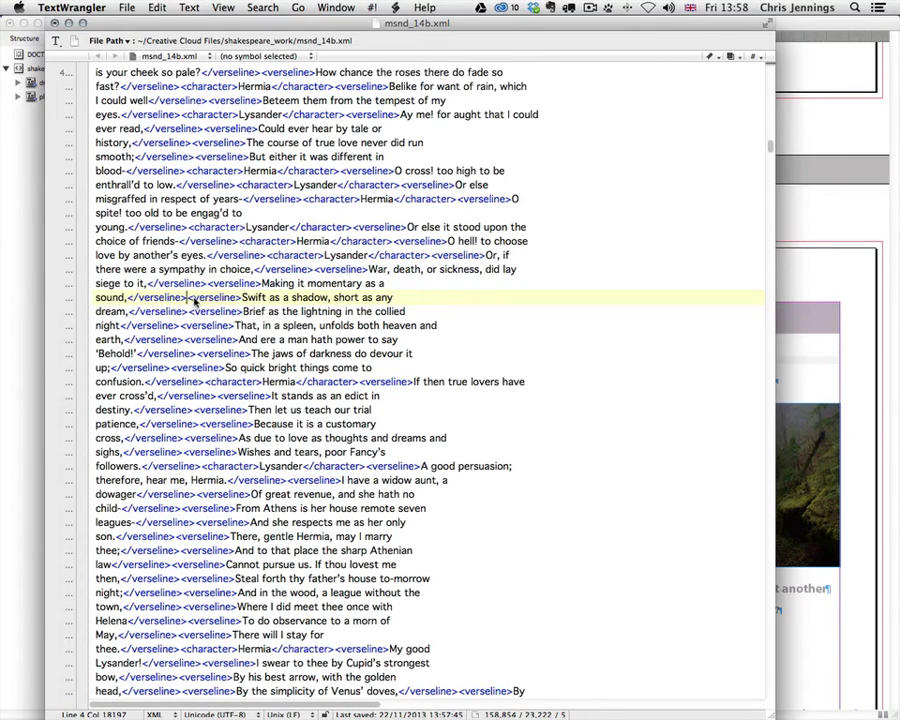
{"action": "left_click_drag", "start_coordinate": [194, 300], "coordinate": [184, 300]}
Grep-replace every >< with >\r< using Replace All
{"action": "left_click", "coordinate": [222, 269]}
{"action": "key", "text": "cmd+f"}
{"action": "key", "text": "super+f"}
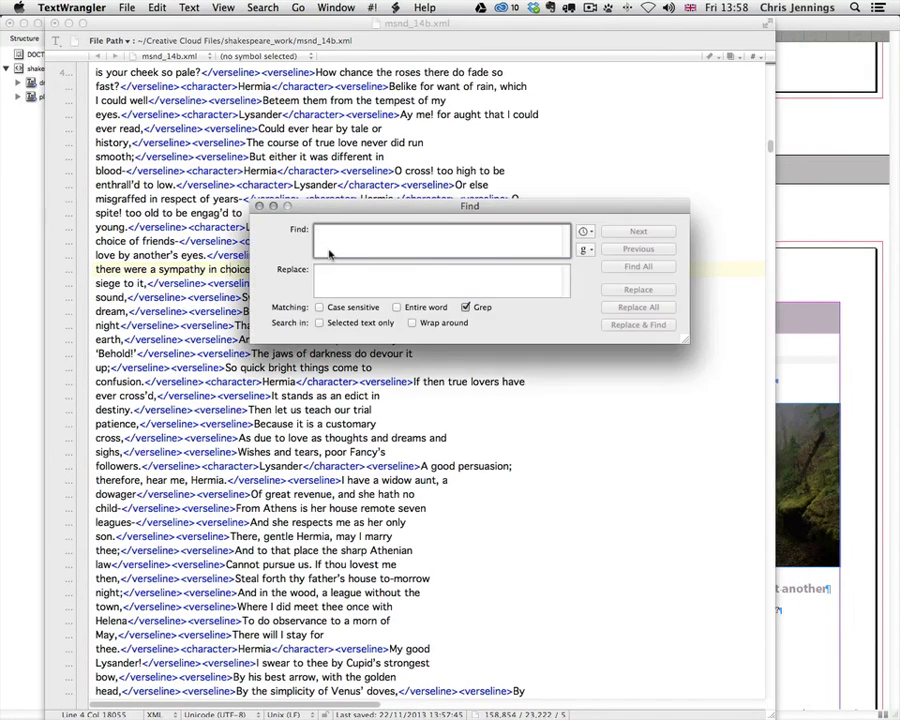
{"action": "type", "text": "><"}
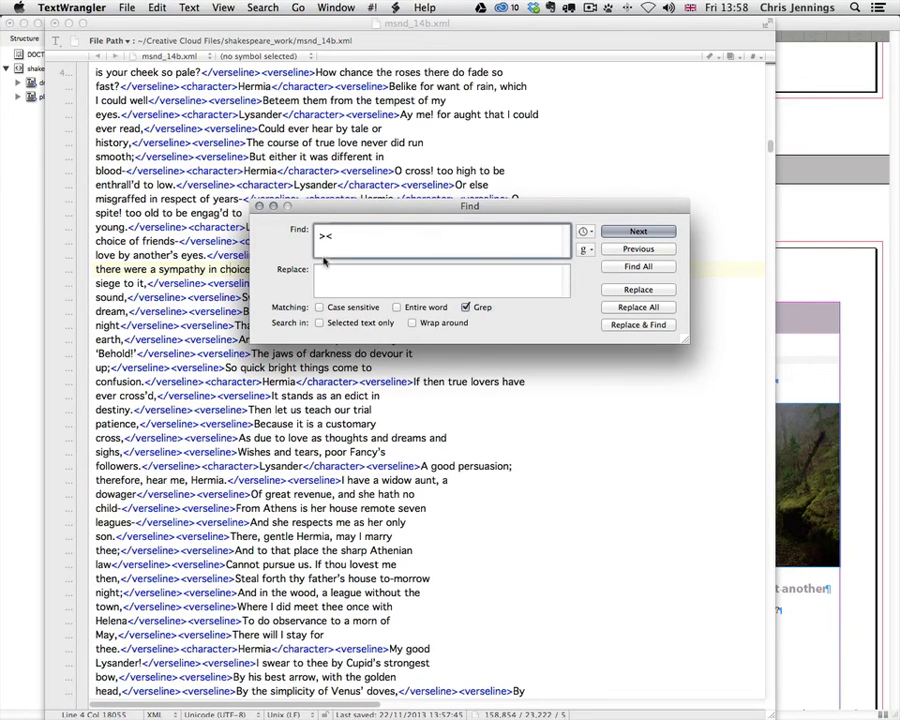
{"action": "left_click", "coordinate": [321, 275]}
{"action": "type", "text": "><"}
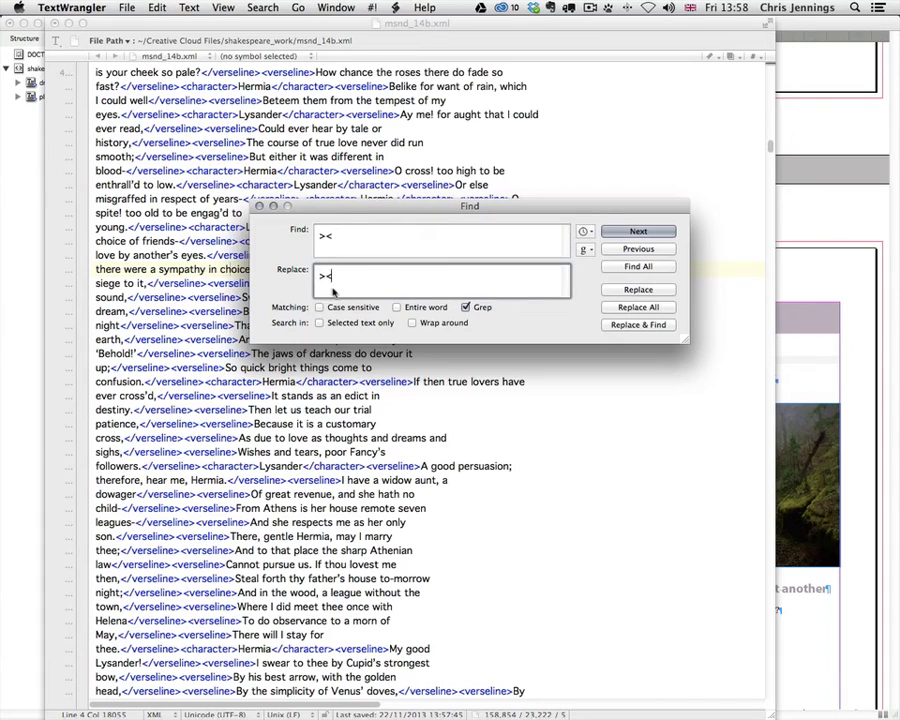
{"action": "key", "text": "Left"}
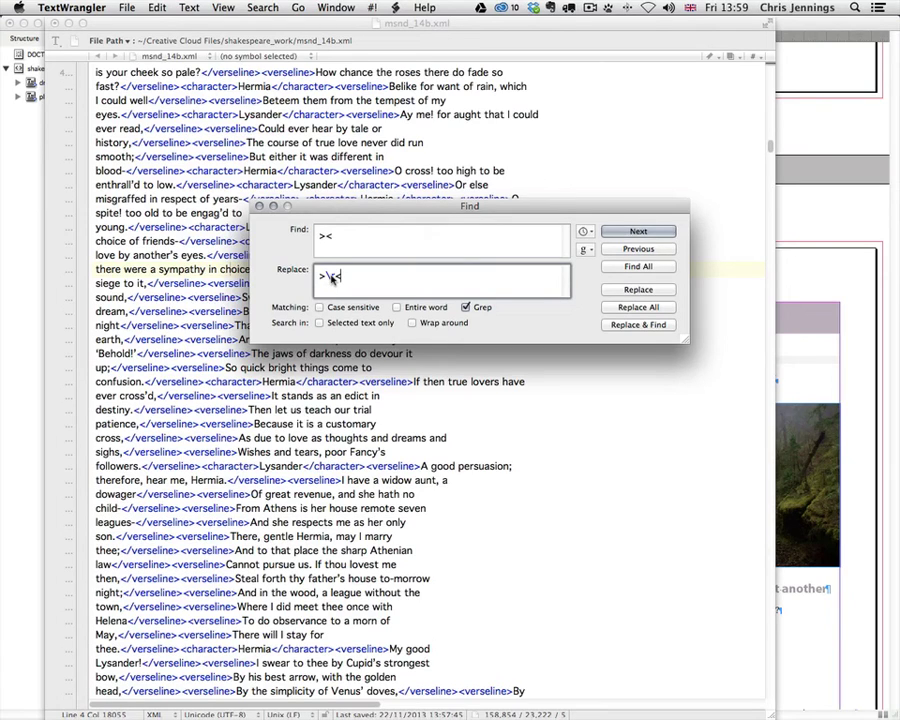
{"action": "left_click", "coordinate": [639, 308]}
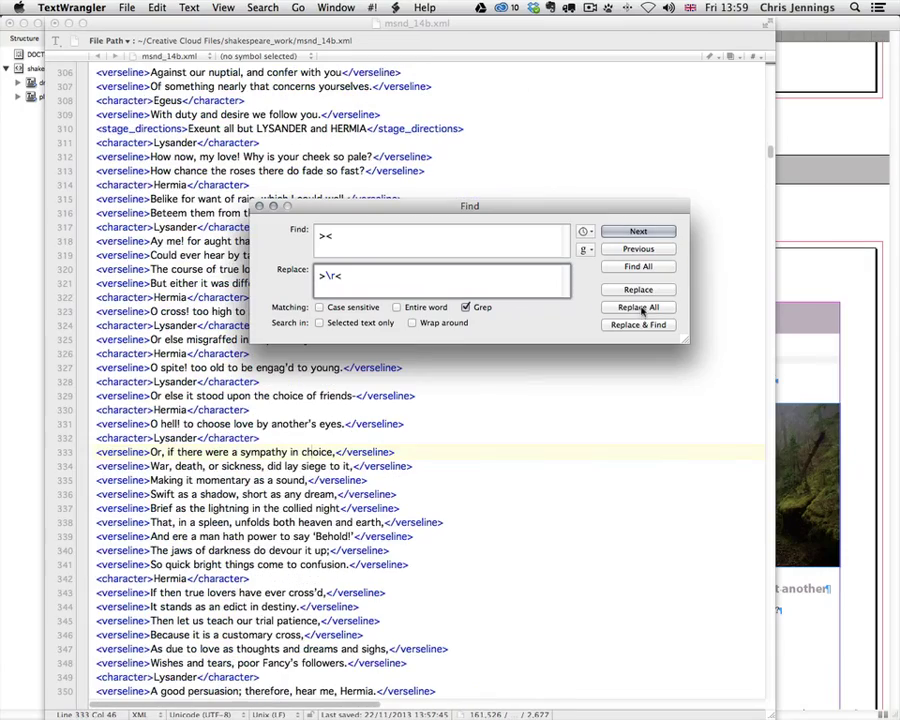
Close the Find window and scroll back up to the start of Act I
{"action": "left_click", "coordinate": [259, 206]}
{"action": "scroll", "coordinate": [284, 229], "scroll_direction": "up", "scroll_amount": 5}
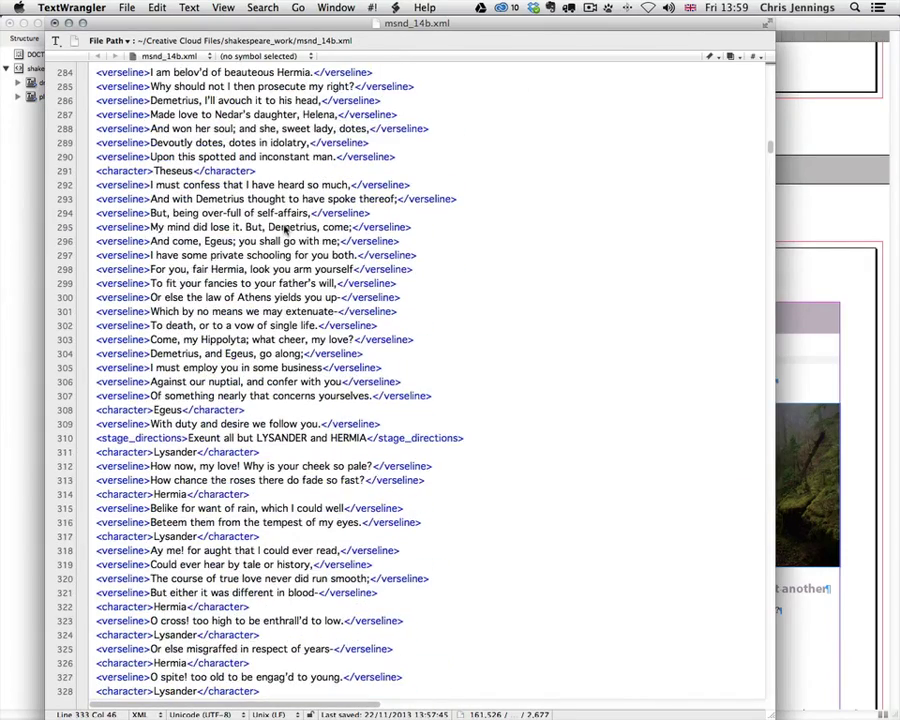
{"action": "scroll", "coordinate": [285, 229], "scroll_direction": "up", "scroll_amount": 3}
{"action": "scroll", "coordinate": [285, 229], "scroll_direction": "up", "scroll_amount": 1}
{"action": "scroll", "coordinate": [285, 229], "scroll_direction": "up", "scroll_amount": 2}
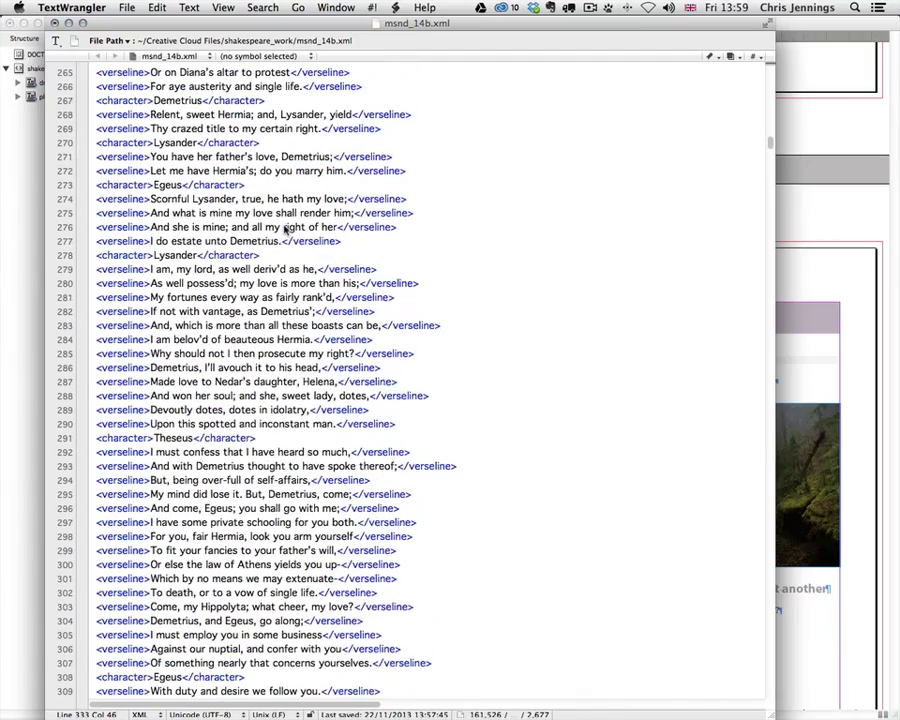
{"action": "scroll", "coordinate": [285, 229], "scroll_direction": "down", "scroll_amount": 4}
{"action": "scroll", "coordinate": [285, 229], "scroll_direction": "down", "scroll_amount": 1}
{"action": "scroll", "coordinate": [285, 229], "scroll_direction": "up", "scroll_amount": 4}
{"action": "scroll", "coordinate": [285, 229], "scroll_direction": "up", "scroll_amount": 5}
{"action": "scroll", "coordinate": [285, 229], "scroll_direction": "up", "scroll_amount": 4}
{"action": "scroll", "coordinate": [285, 229], "scroll_direction": "up", "scroll_amount": 5}
{"action": "scroll", "coordinate": [285, 229], "scroll_direction": "up", "scroll_amount": 9}
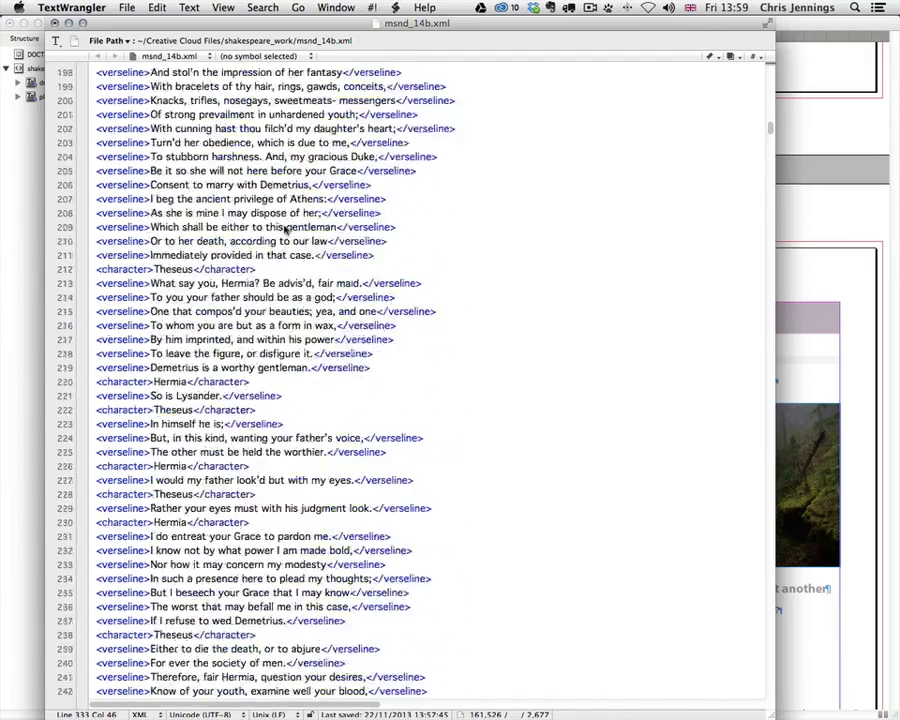
{"action": "scroll", "coordinate": [285, 229], "scroll_direction": "up", "scroll_amount": 5}
{"action": "scroll", "coordinate": [285, 229], "scroll_direction": "up", "scroll_amount": 6}
{"action": "scroll", "coordinate": [285, 229], "scroll_direction": "up", "scroll_amount": 1}
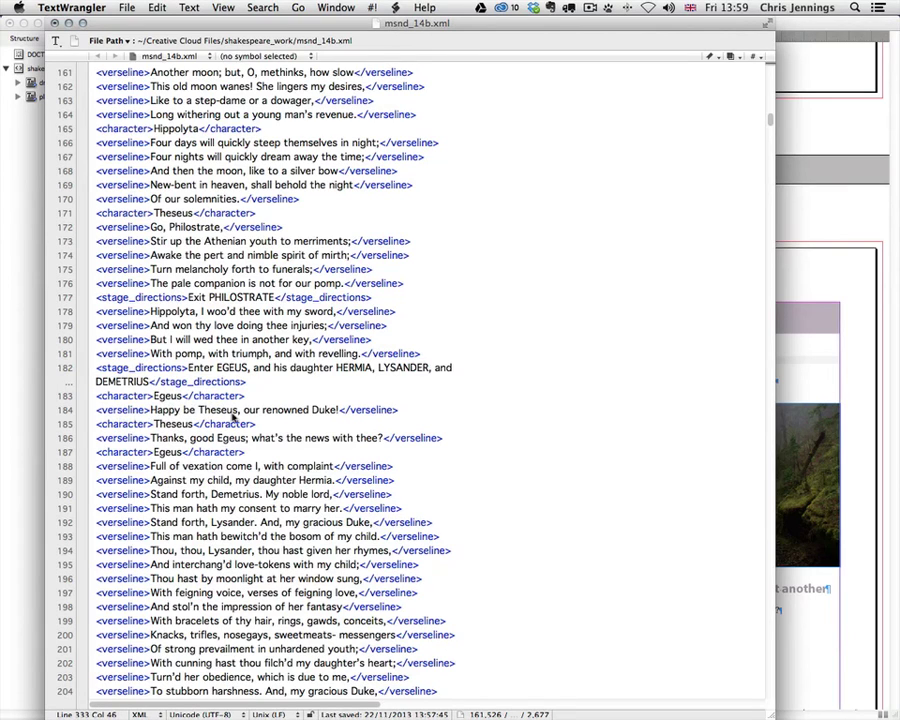
{"action": "scroll", "coordinate": [261, 412], "scroll_direction": "up", "scroll_amount": 1}
{"action": "scroll", "coordinate": [261, 412], "scroll_direction": "up", "scroll_amount": 2}
{"action": "scroll", "coordinate": [261, 412], "scroll_direction": "up", "scroll_amount": 1}
{"action": "scroll", "coordinate": [261, 412], "scroll_direction": "up", "scroll_amount": 3}
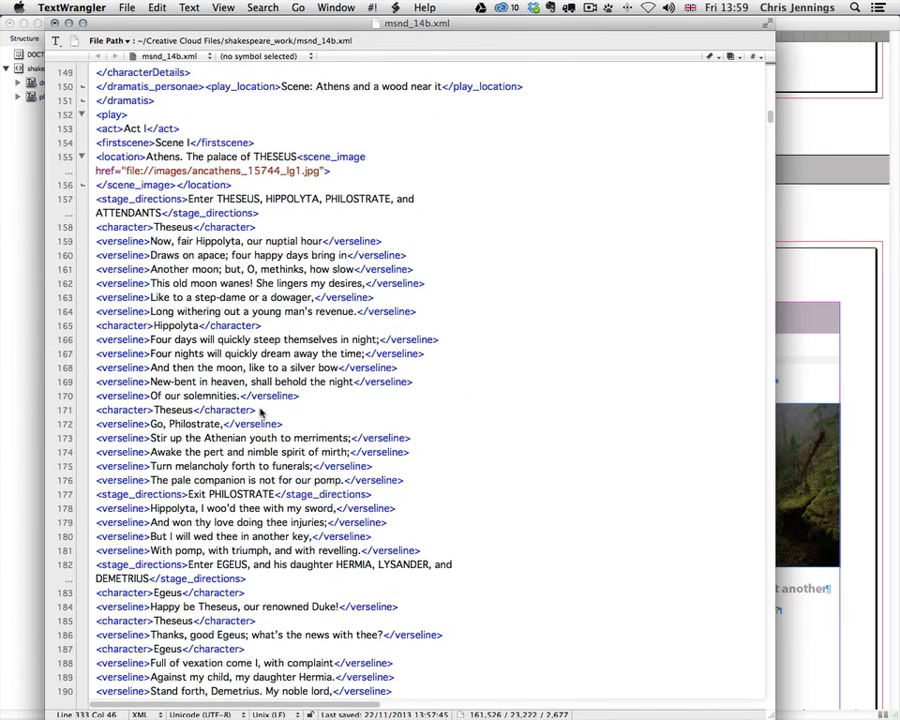
{"action": "scroll", "coordinate": [261, 412], "scroll_direction": "up", "scroll_amount": 2}
{"action": "scroll", "coordinate": [300, 400], "scroll_direction": "up", "scroll_amount": 1}
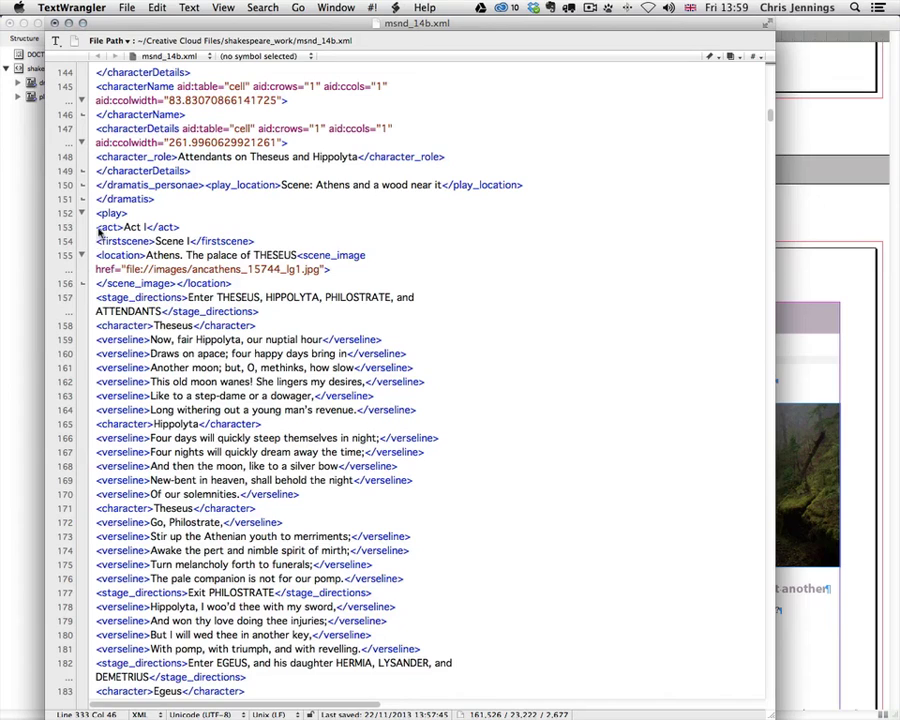
Highlight the act, firstscene and location lines with the Athens scene_image to inspect them
{"action": "left_click_drag", "start_coordinate": [98, 230], "coordinate": [178, 227]}
{"action": "left_click_drag", "start_coordinate": [97, 241], "coordinate": [256, 241]}
{"action": "mouse_move", "coordinate": [97, 257]}
{"action": "left_mouse_down"}
{"action": "mouse_move", "coordinate": [290, 255]}
{"action": "mouse_move", "coordinate": [298, 256]}
{"action": "mouse_move", "coordinate": [285, 265]}
{"action": "mouse_move", "coordinate": [313, 284]}
{"action": "left_mouse_up"}
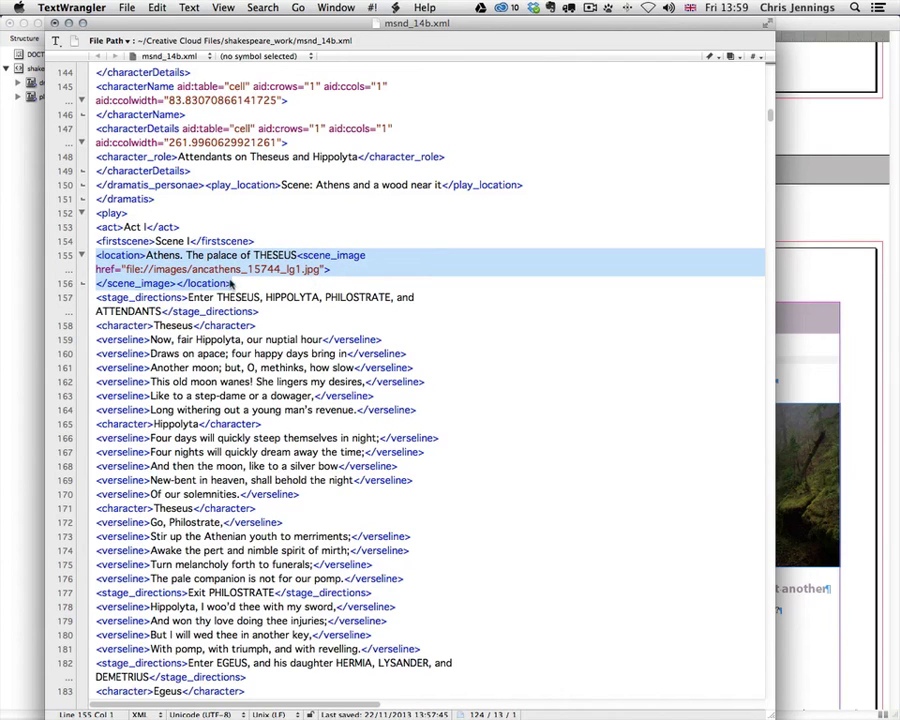
{"action": "left_click", "coordinate": [230, 282]}
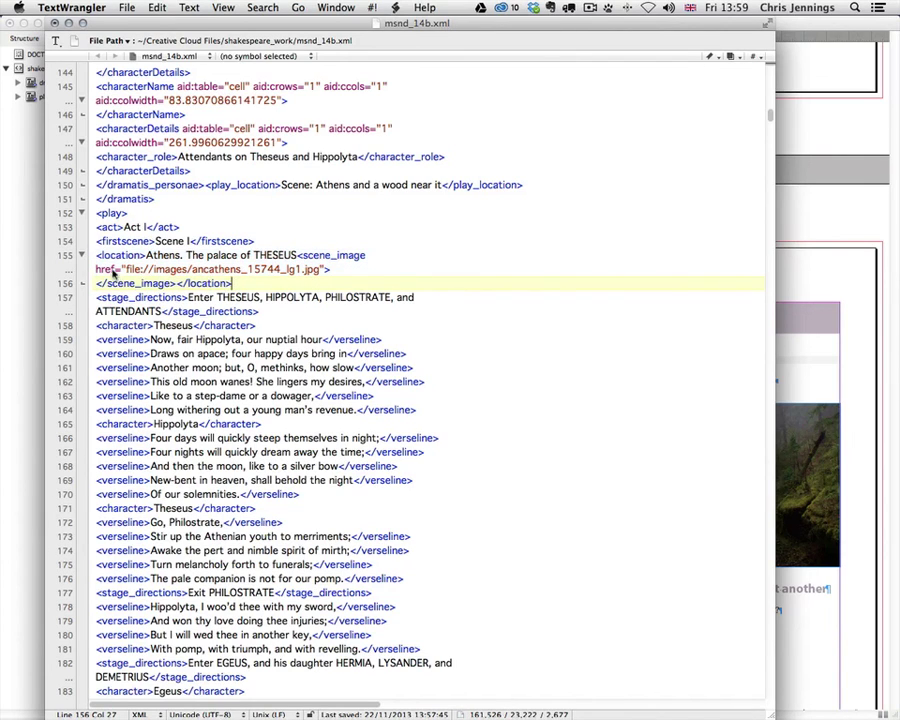